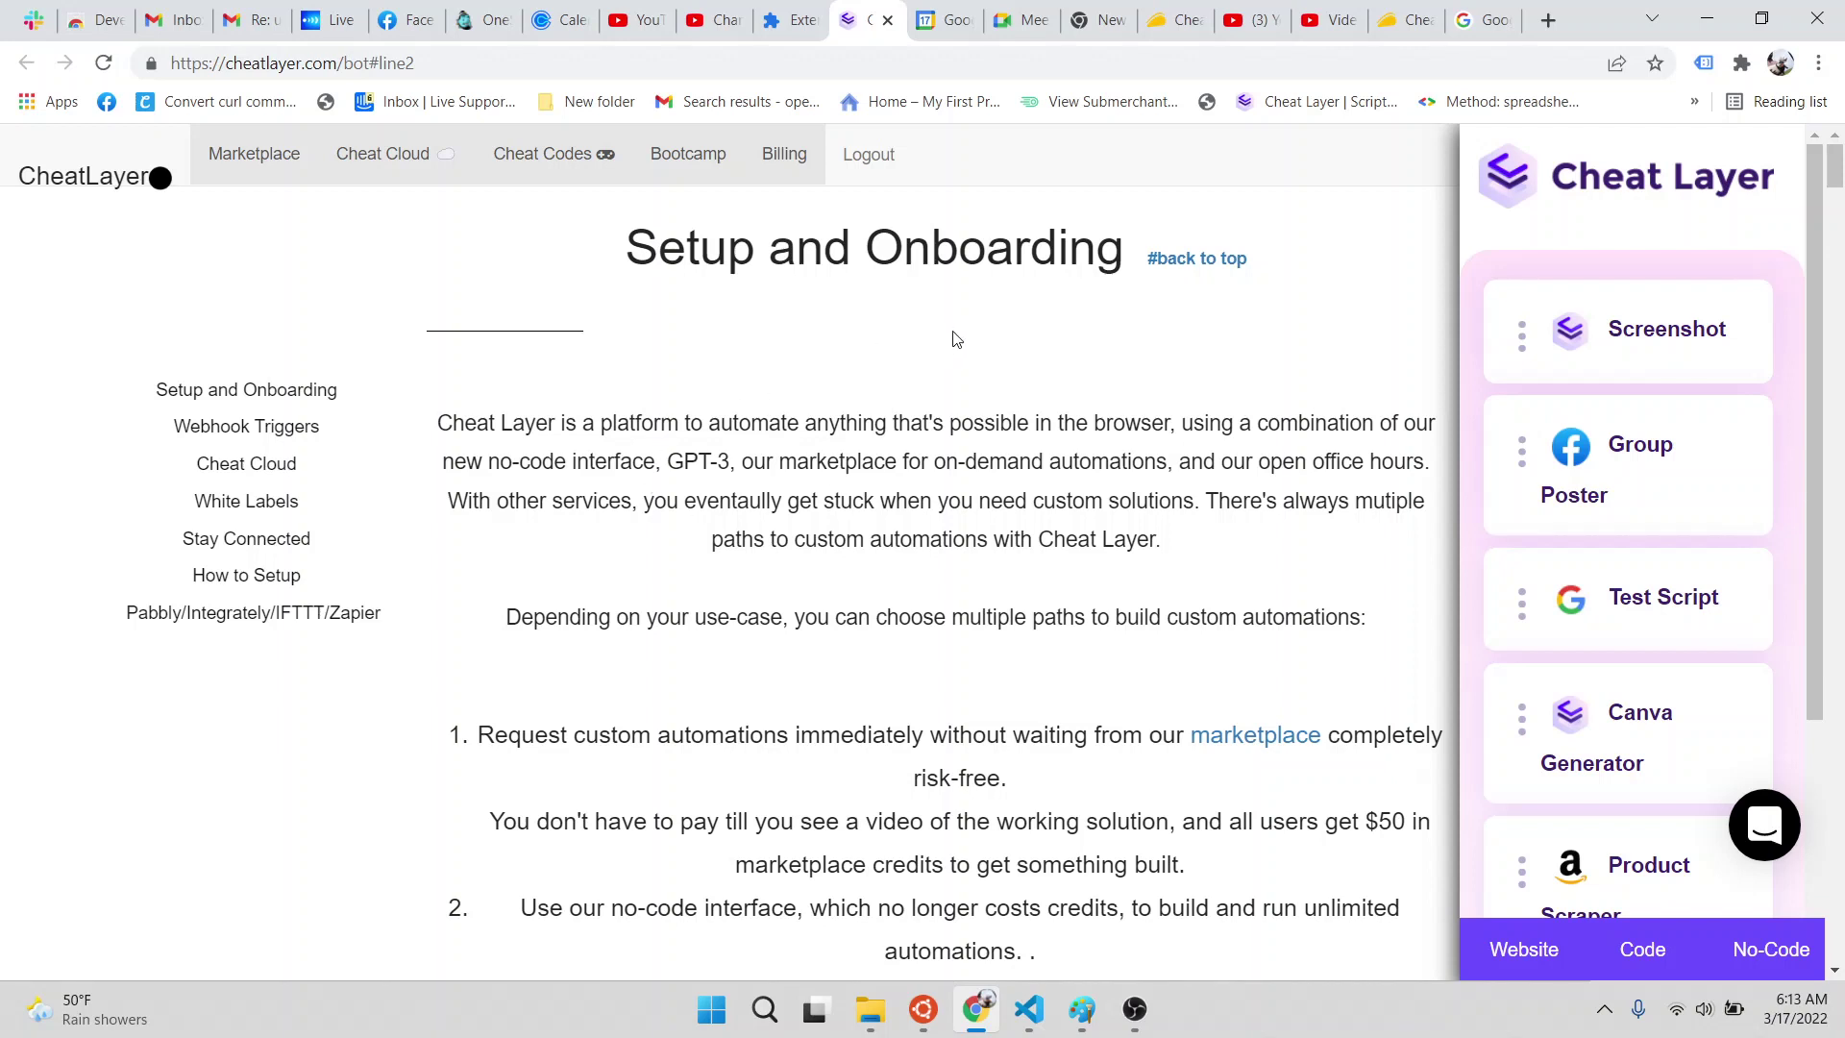
Reload Cheat Layer, sign in to Pabbly Connect and dismiss the getting-started video.
key("F5")
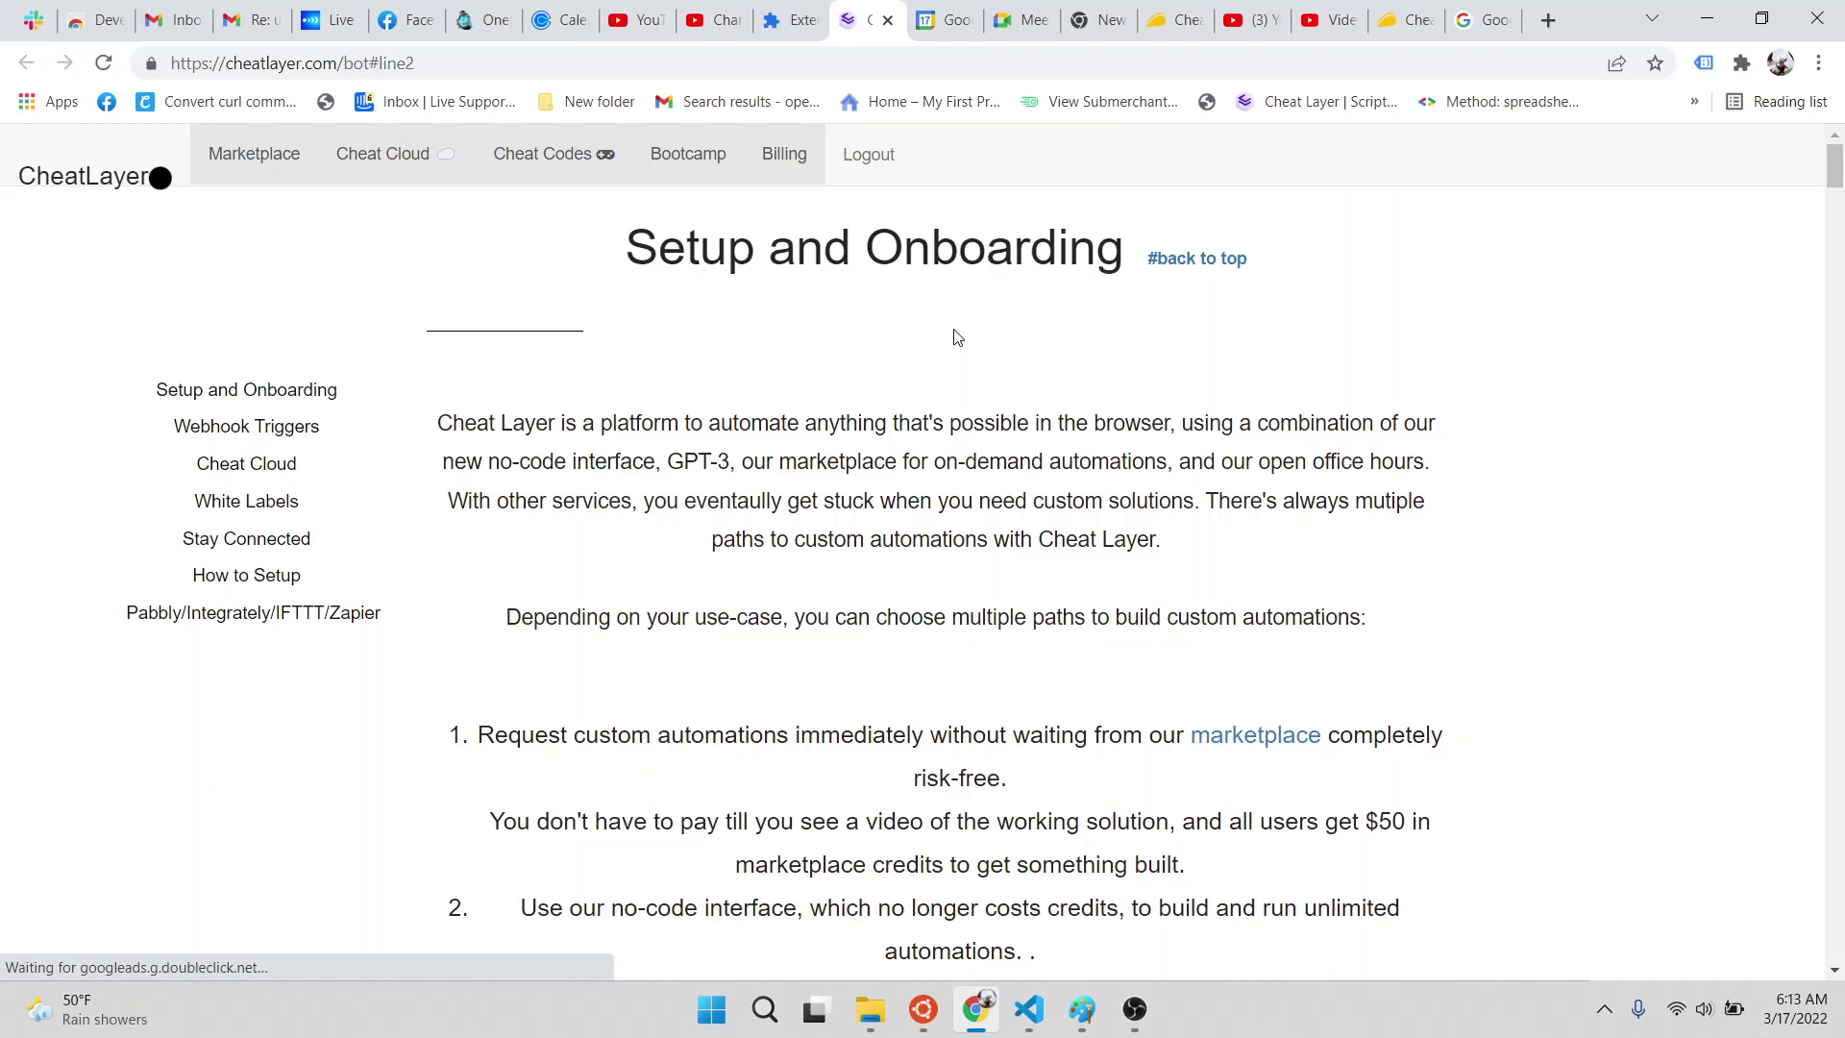
mouse_move(1052, 497)
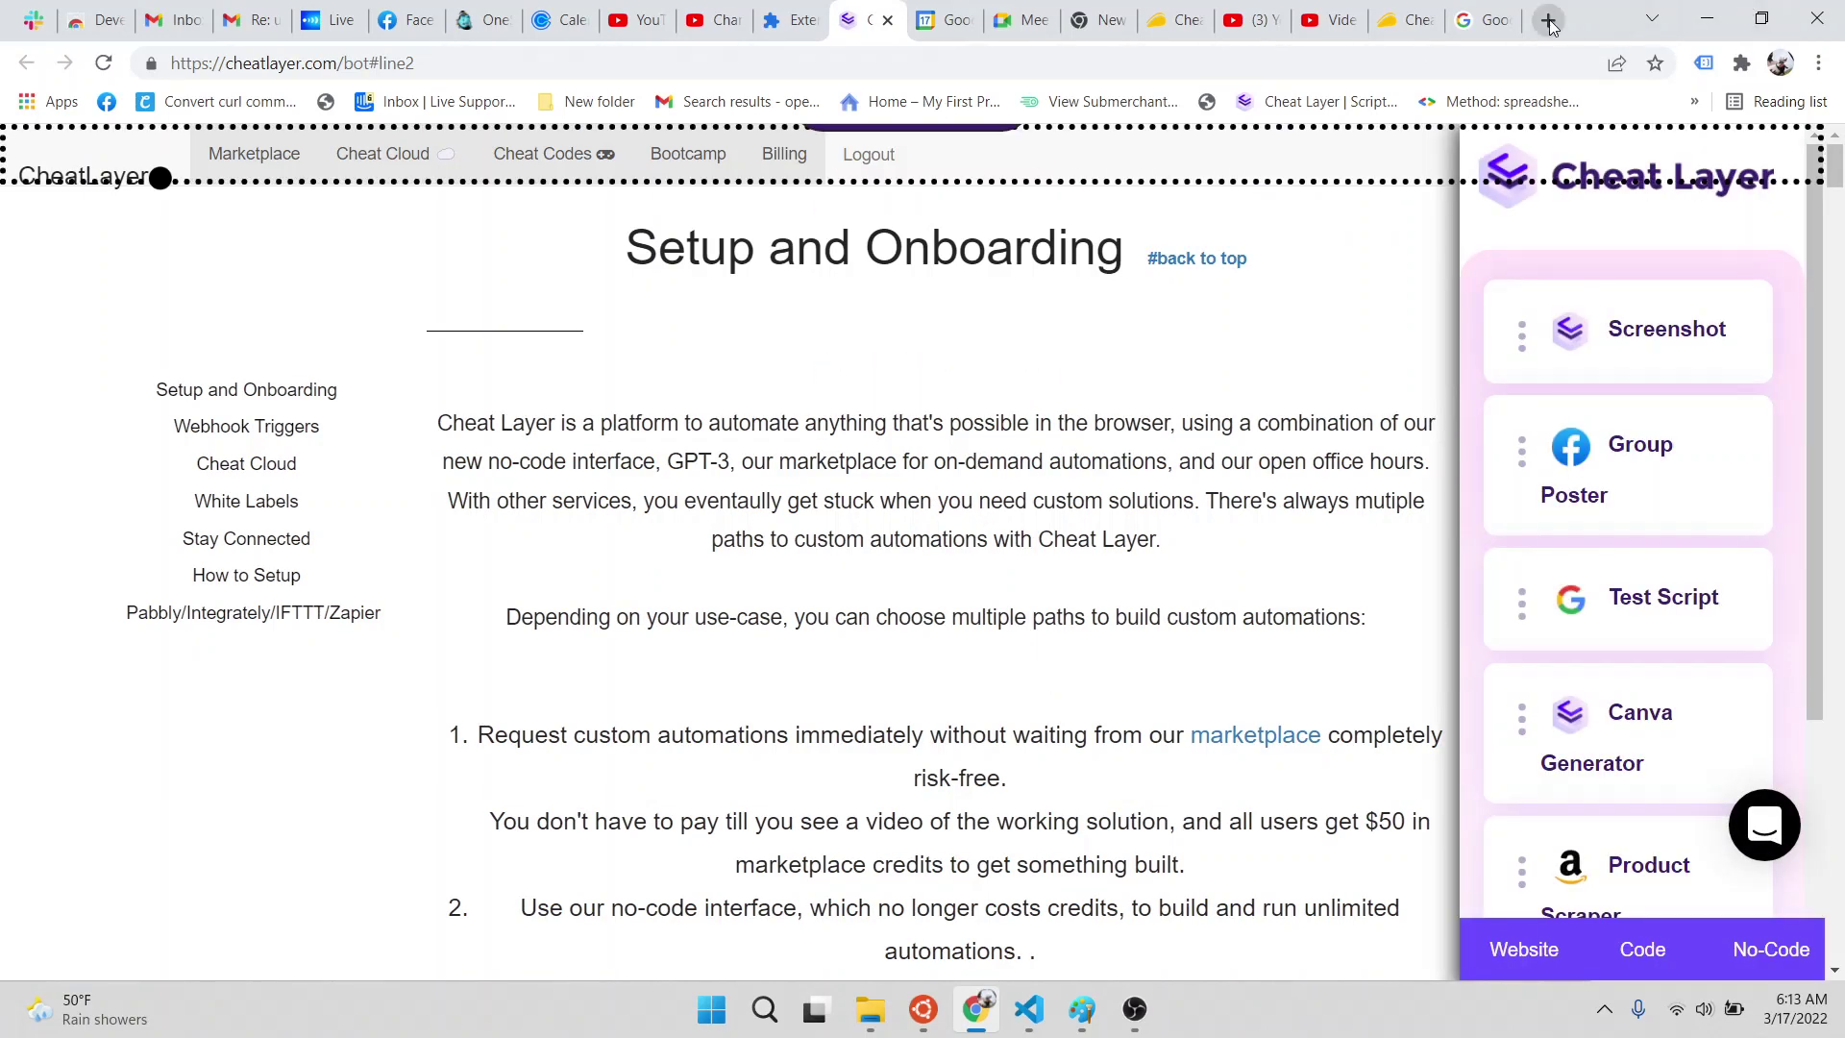
mouse_move(1004, 567)
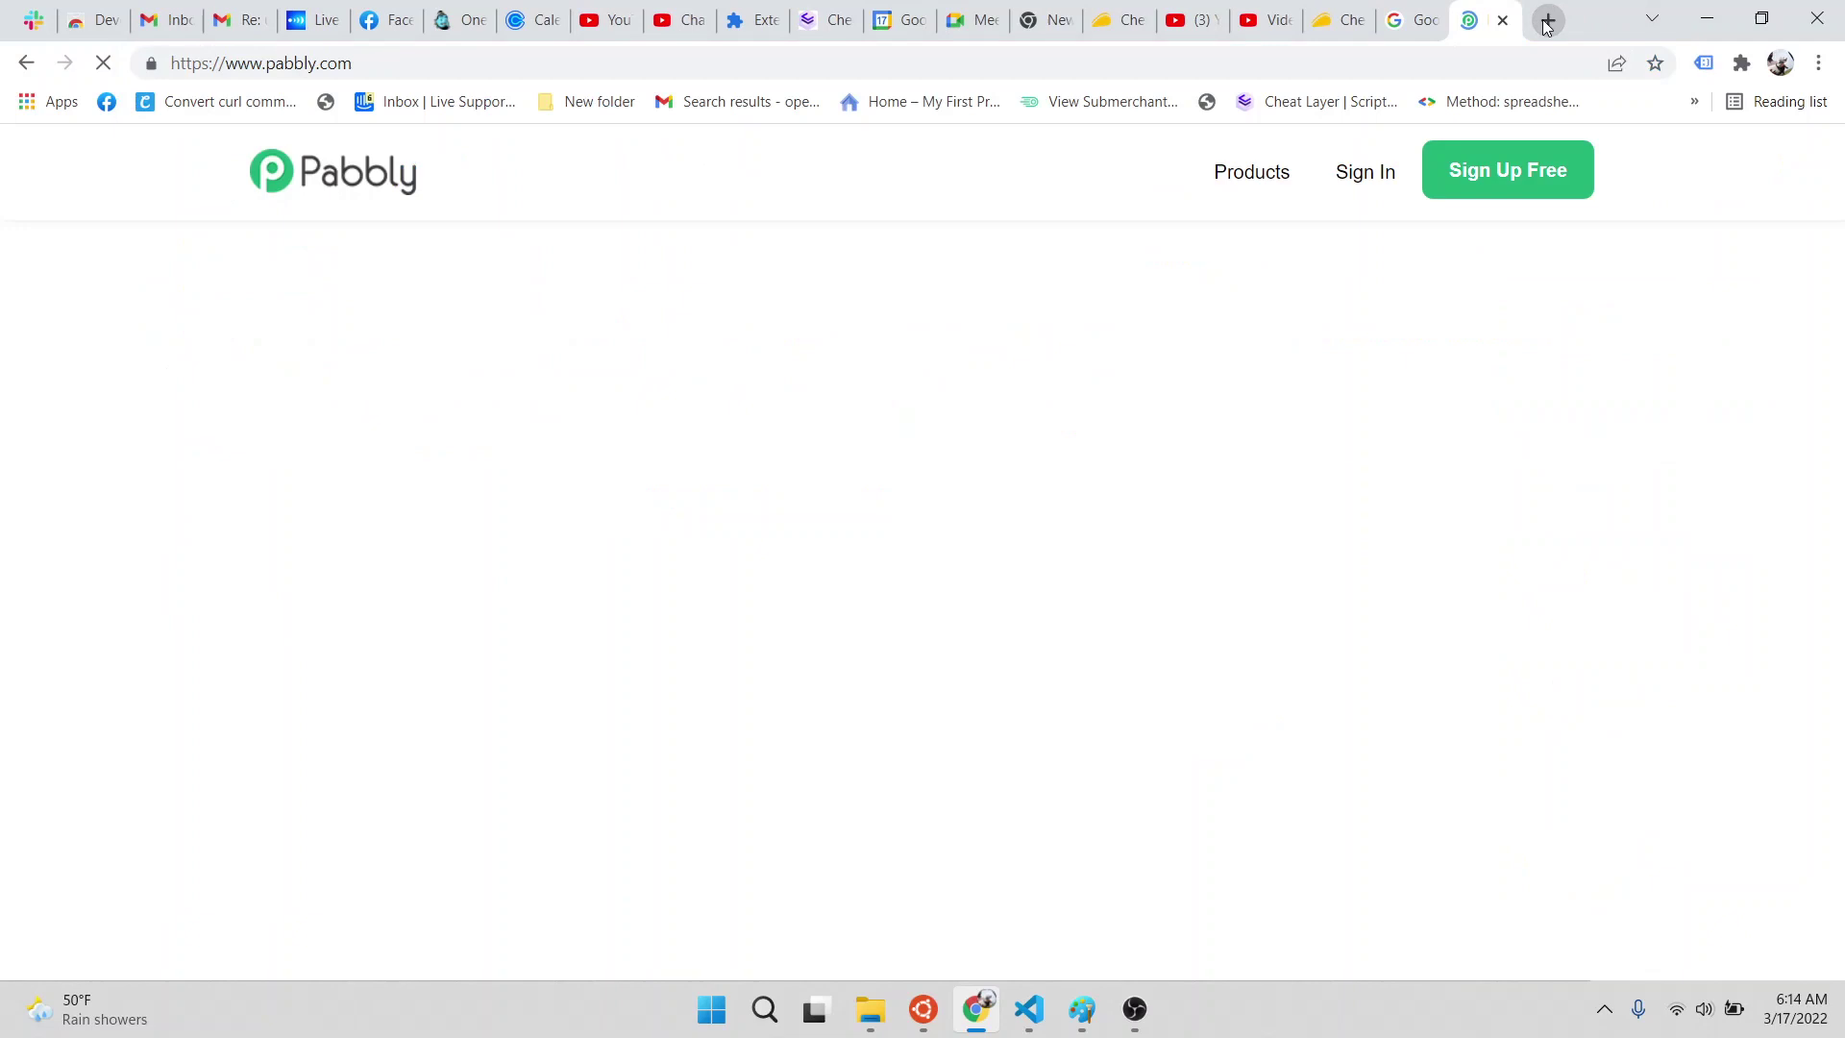
left_click(1355, 175)
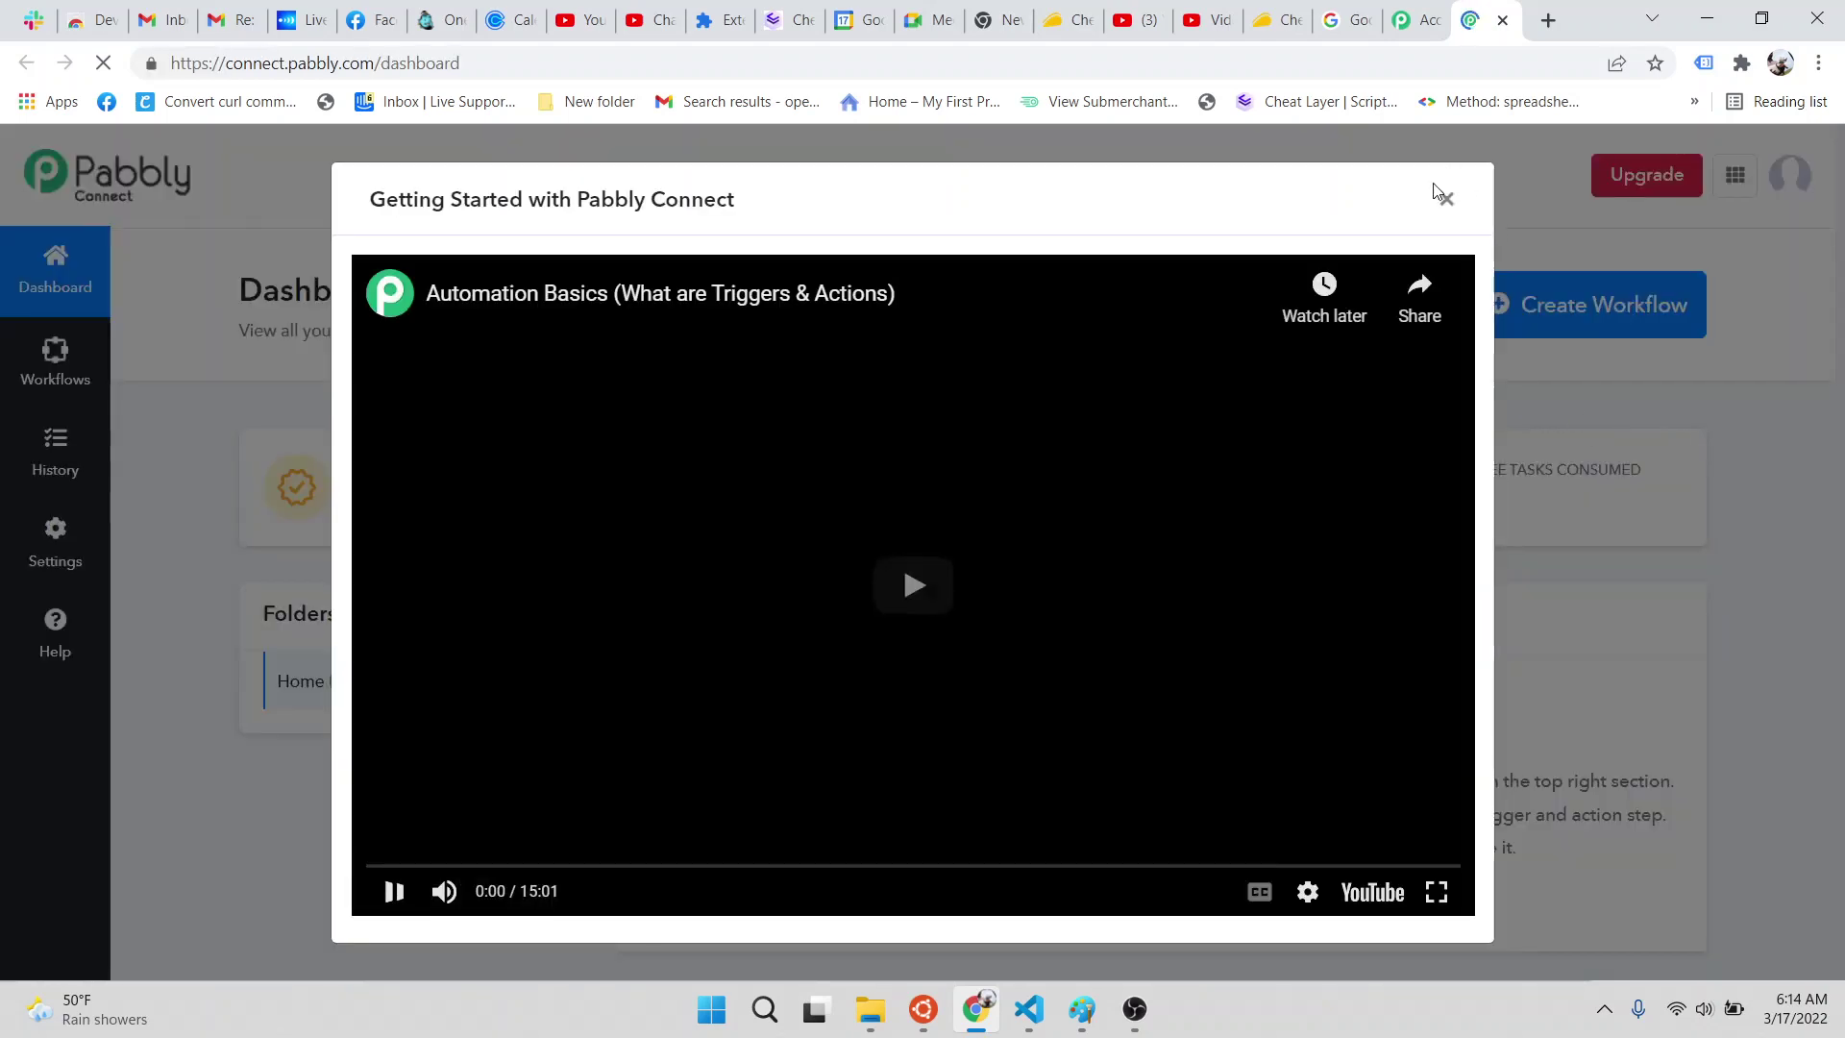
left_click(1441, 195)
Create a workflow named 'sdkfjask' with a Webhook by Pabbly trigger.
left_click(1553, 335)
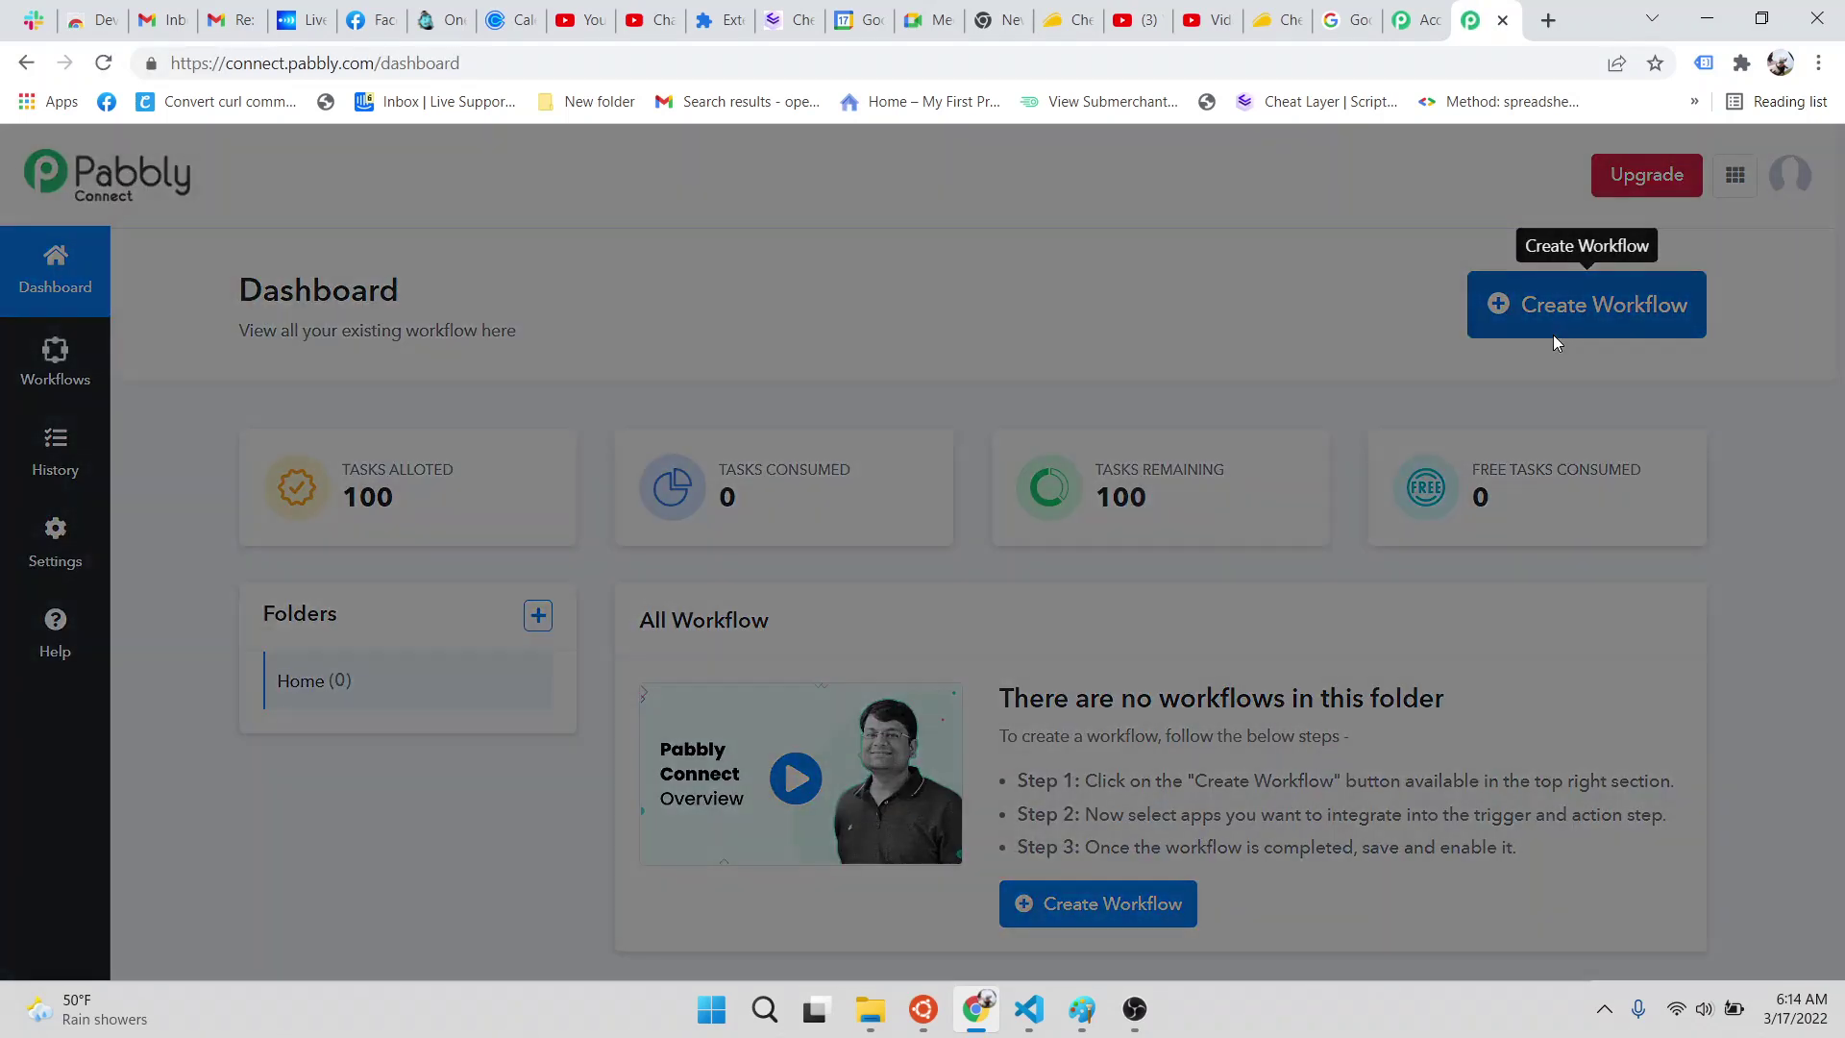
type("sdsfjsdj")
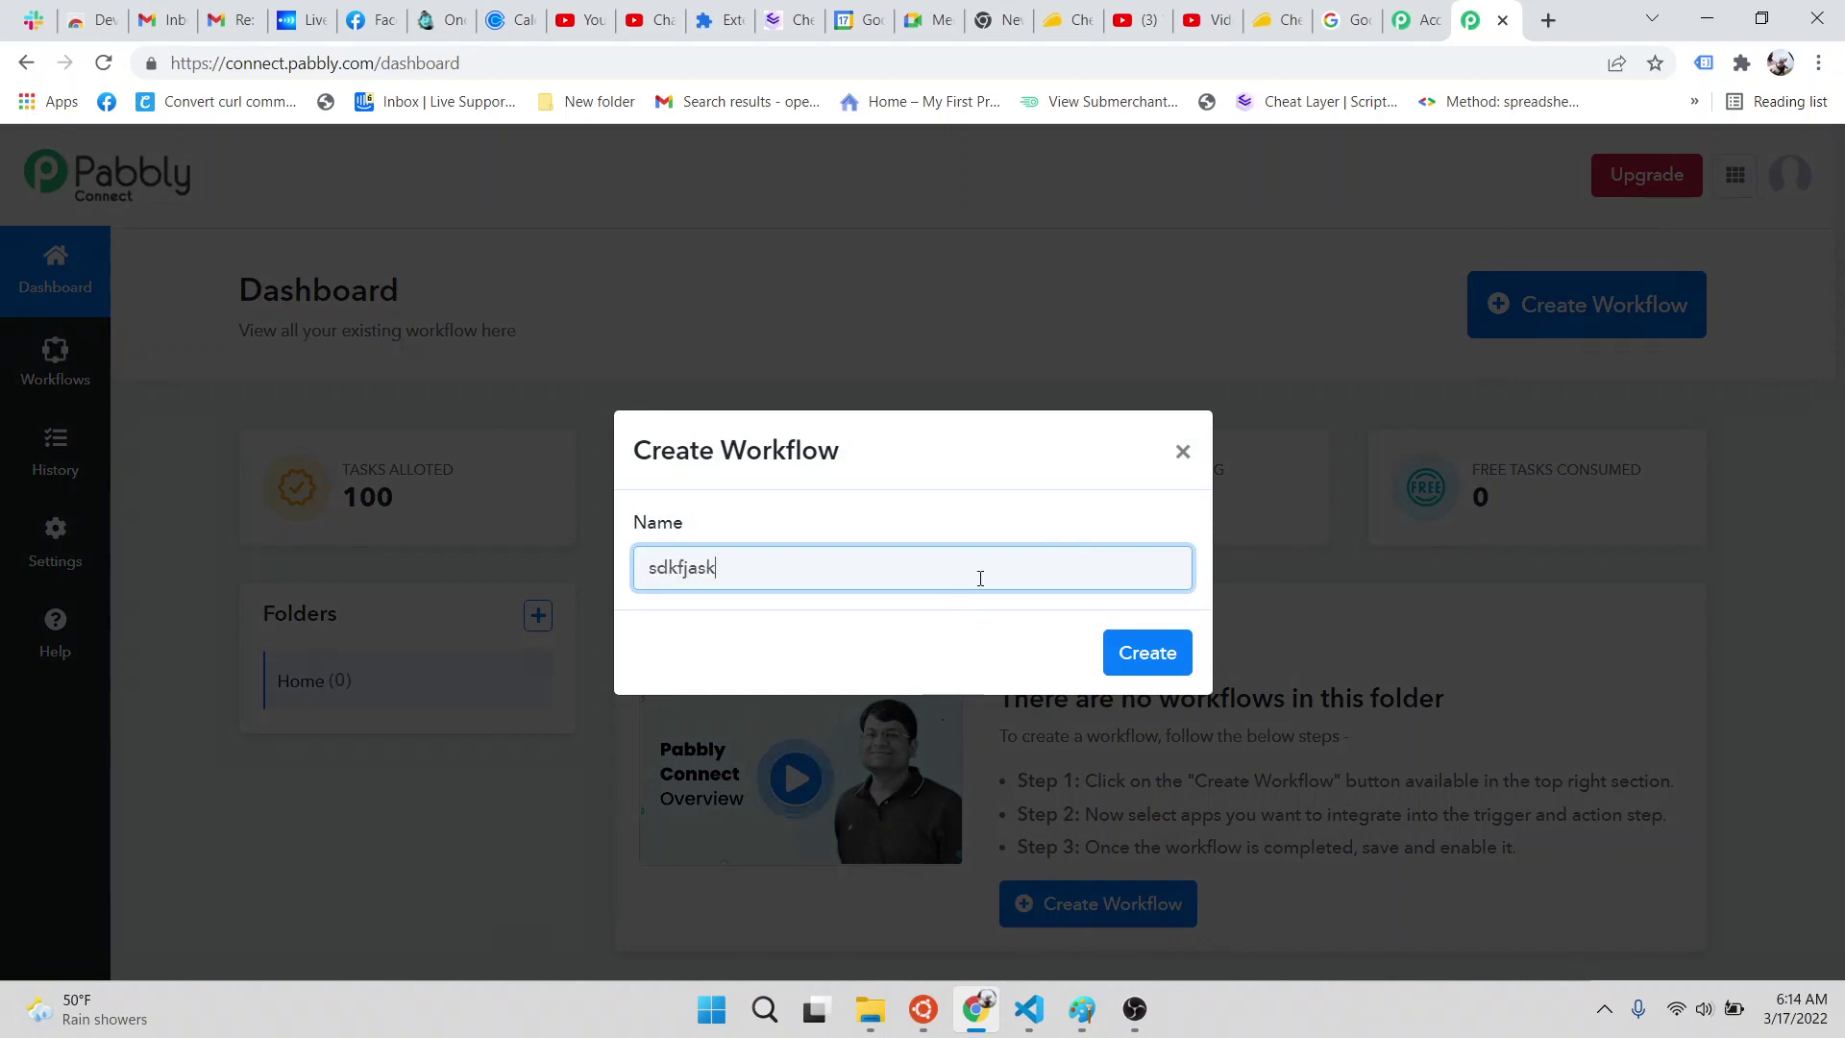
key("Return")
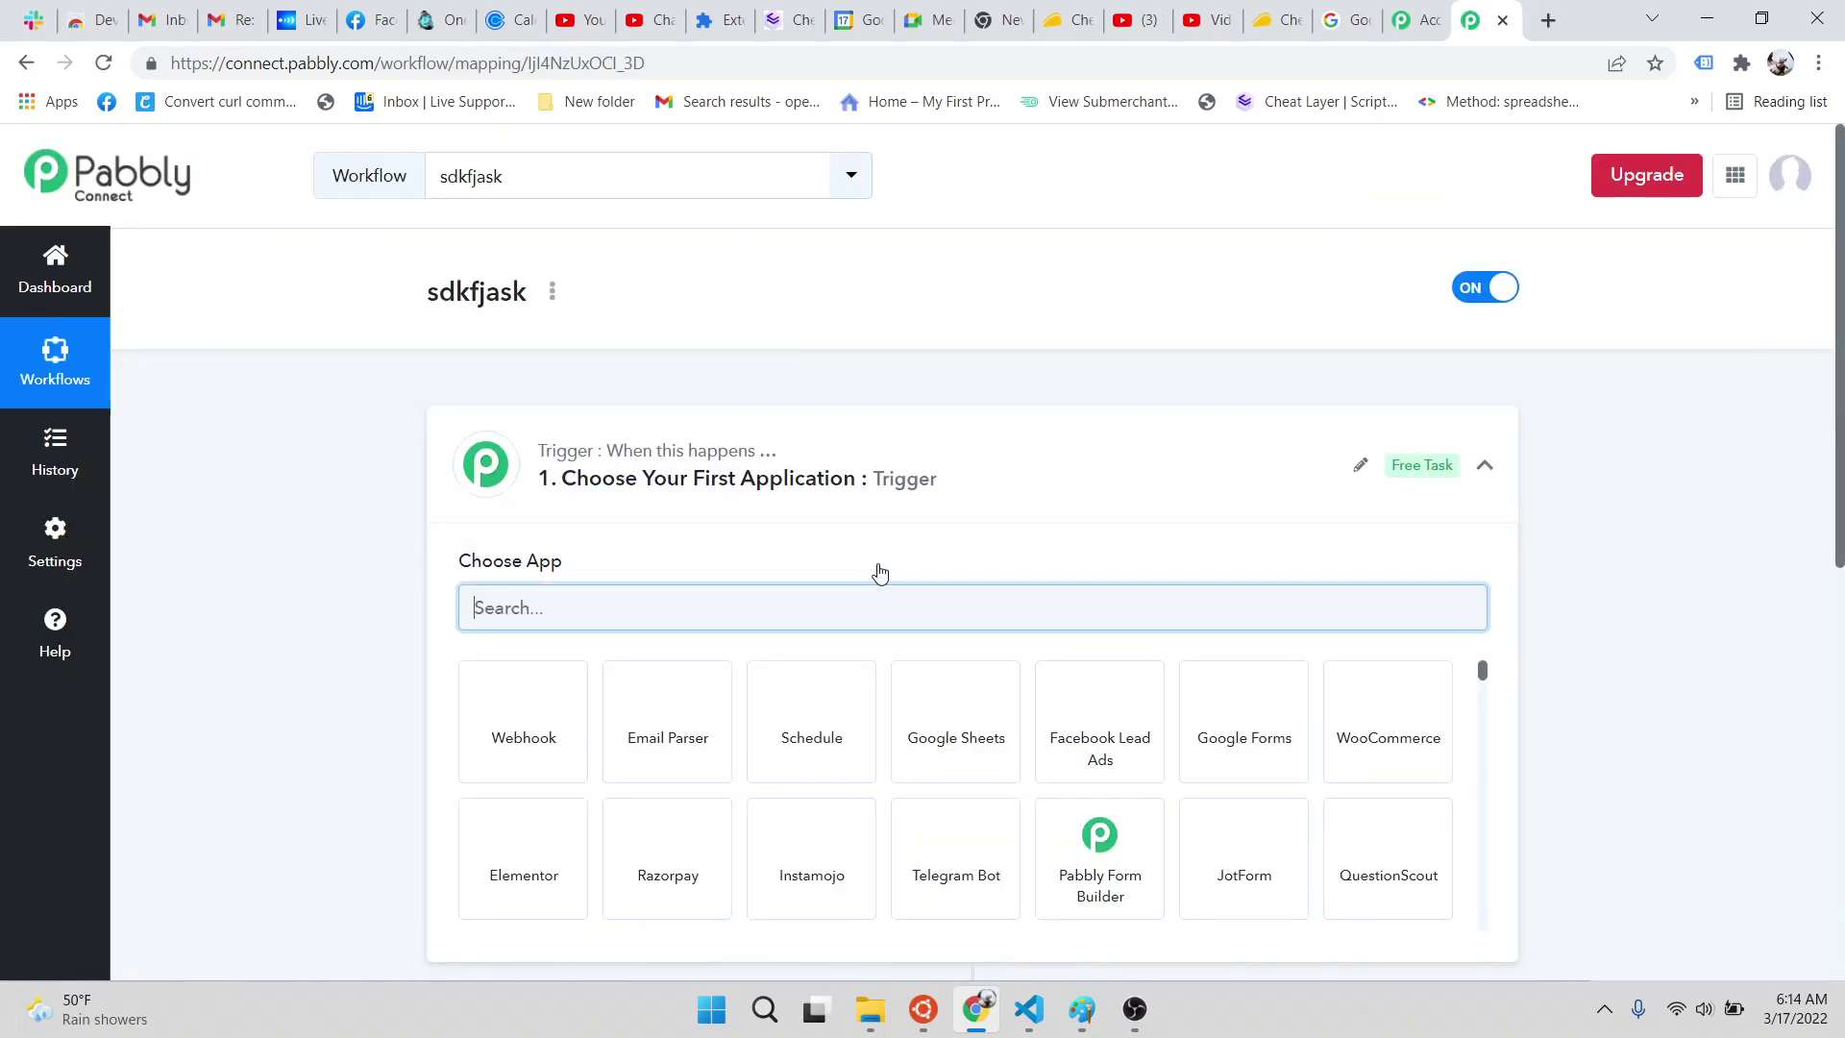
left_click(538, 719)
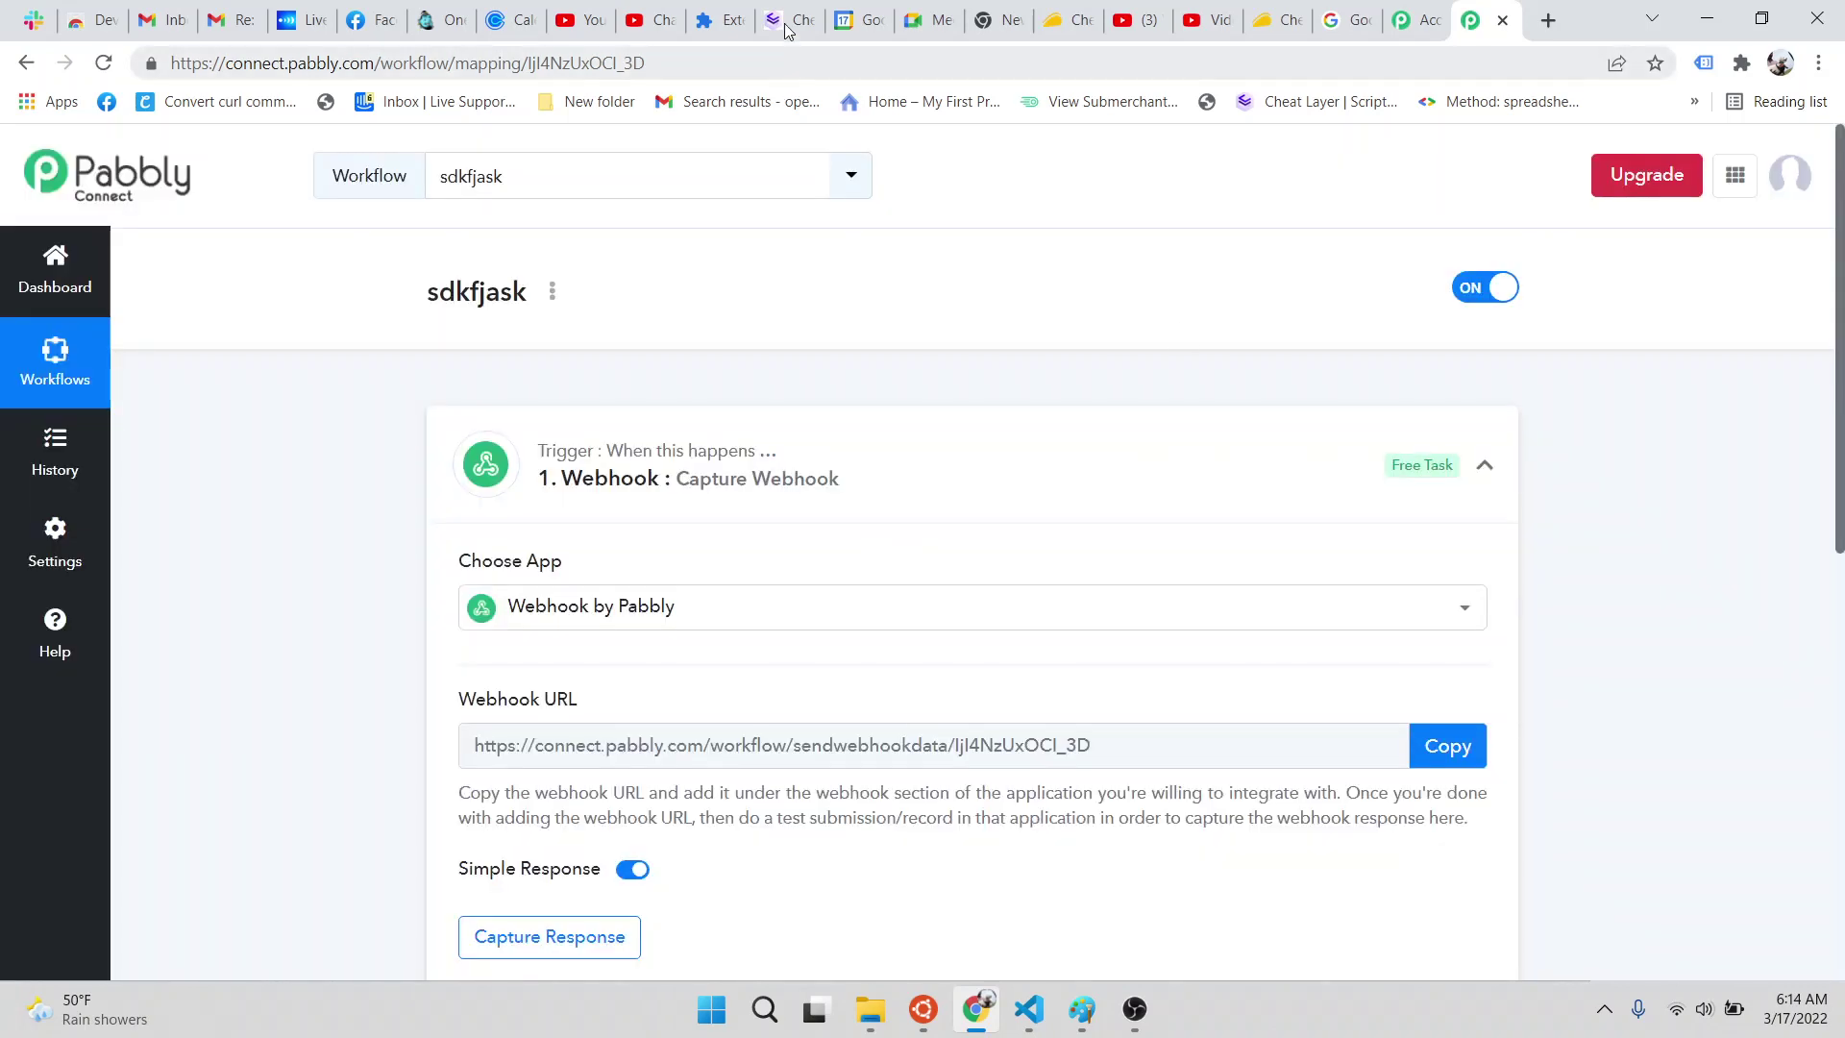
Add a Send To Webhook action on the Cheat Layer intro paragraph and clear its placeholder URL.
left_click(786, 23)
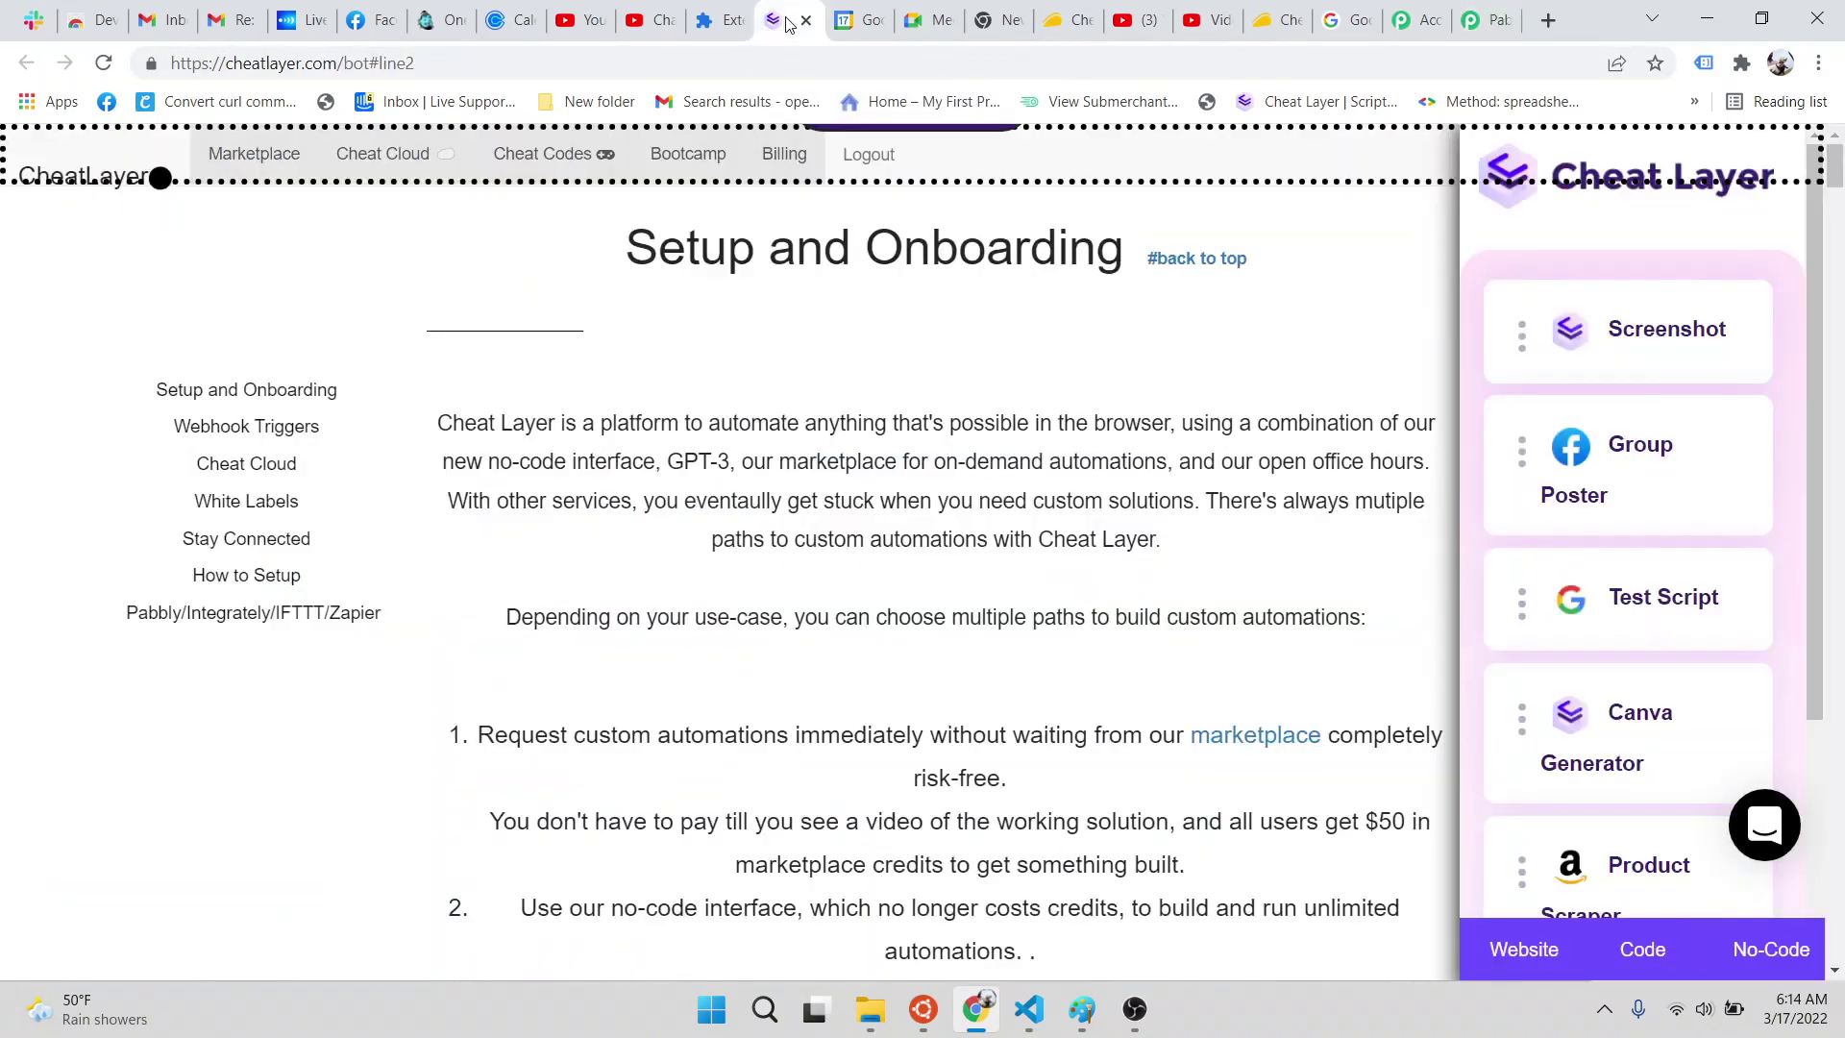
mouse_move(889, 481)
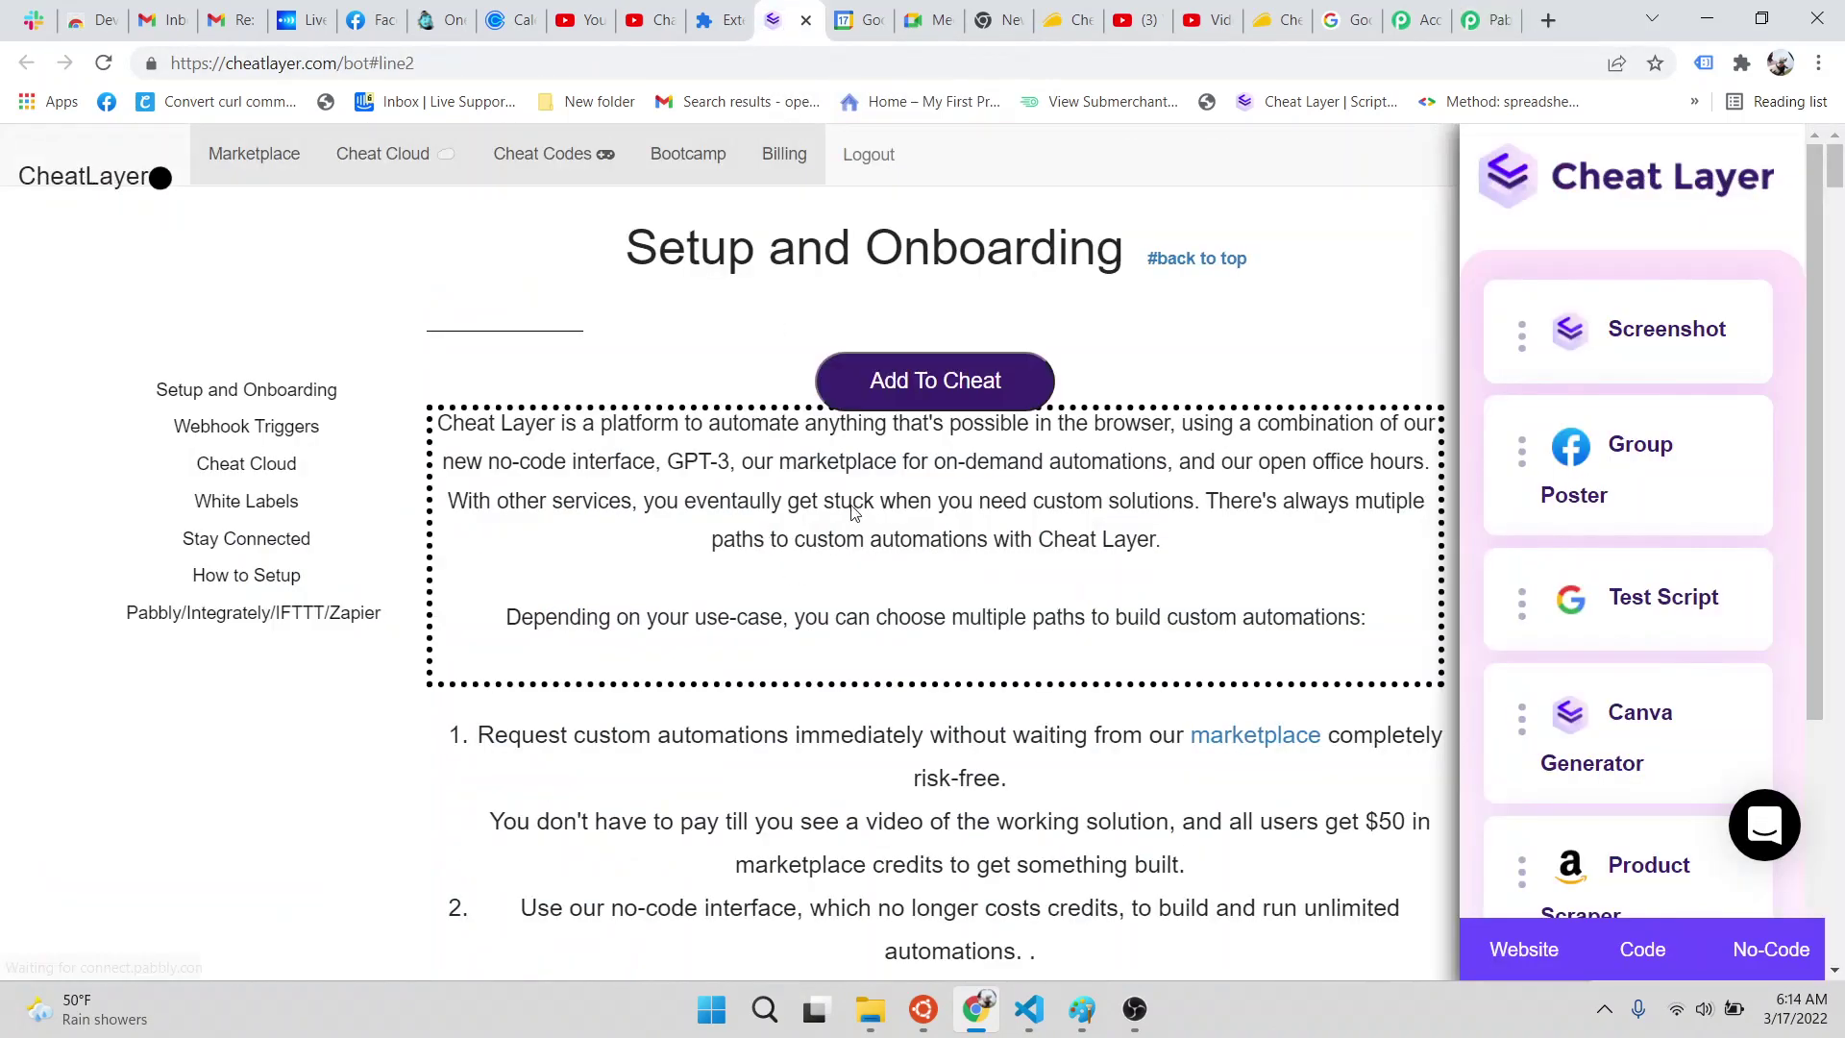
left_click(970, 392)
scroll(695, 571, "down", 3)
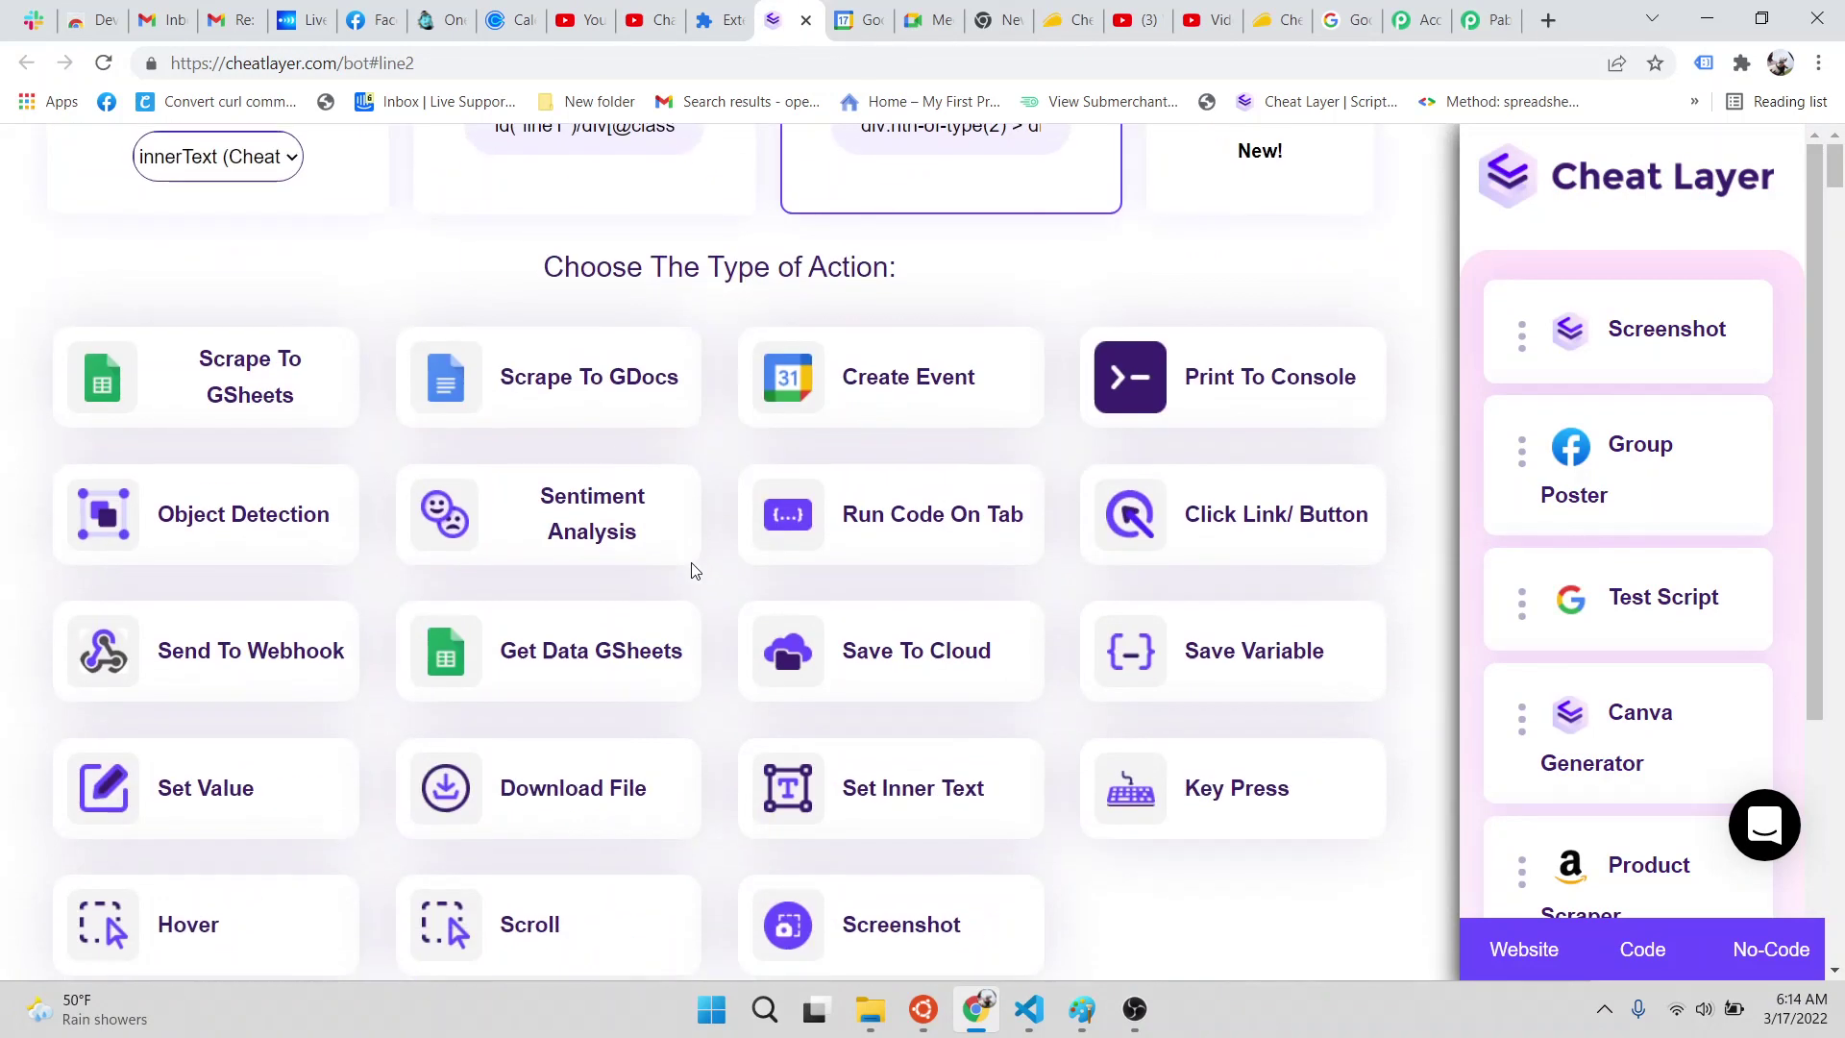
left_click(280, 641)
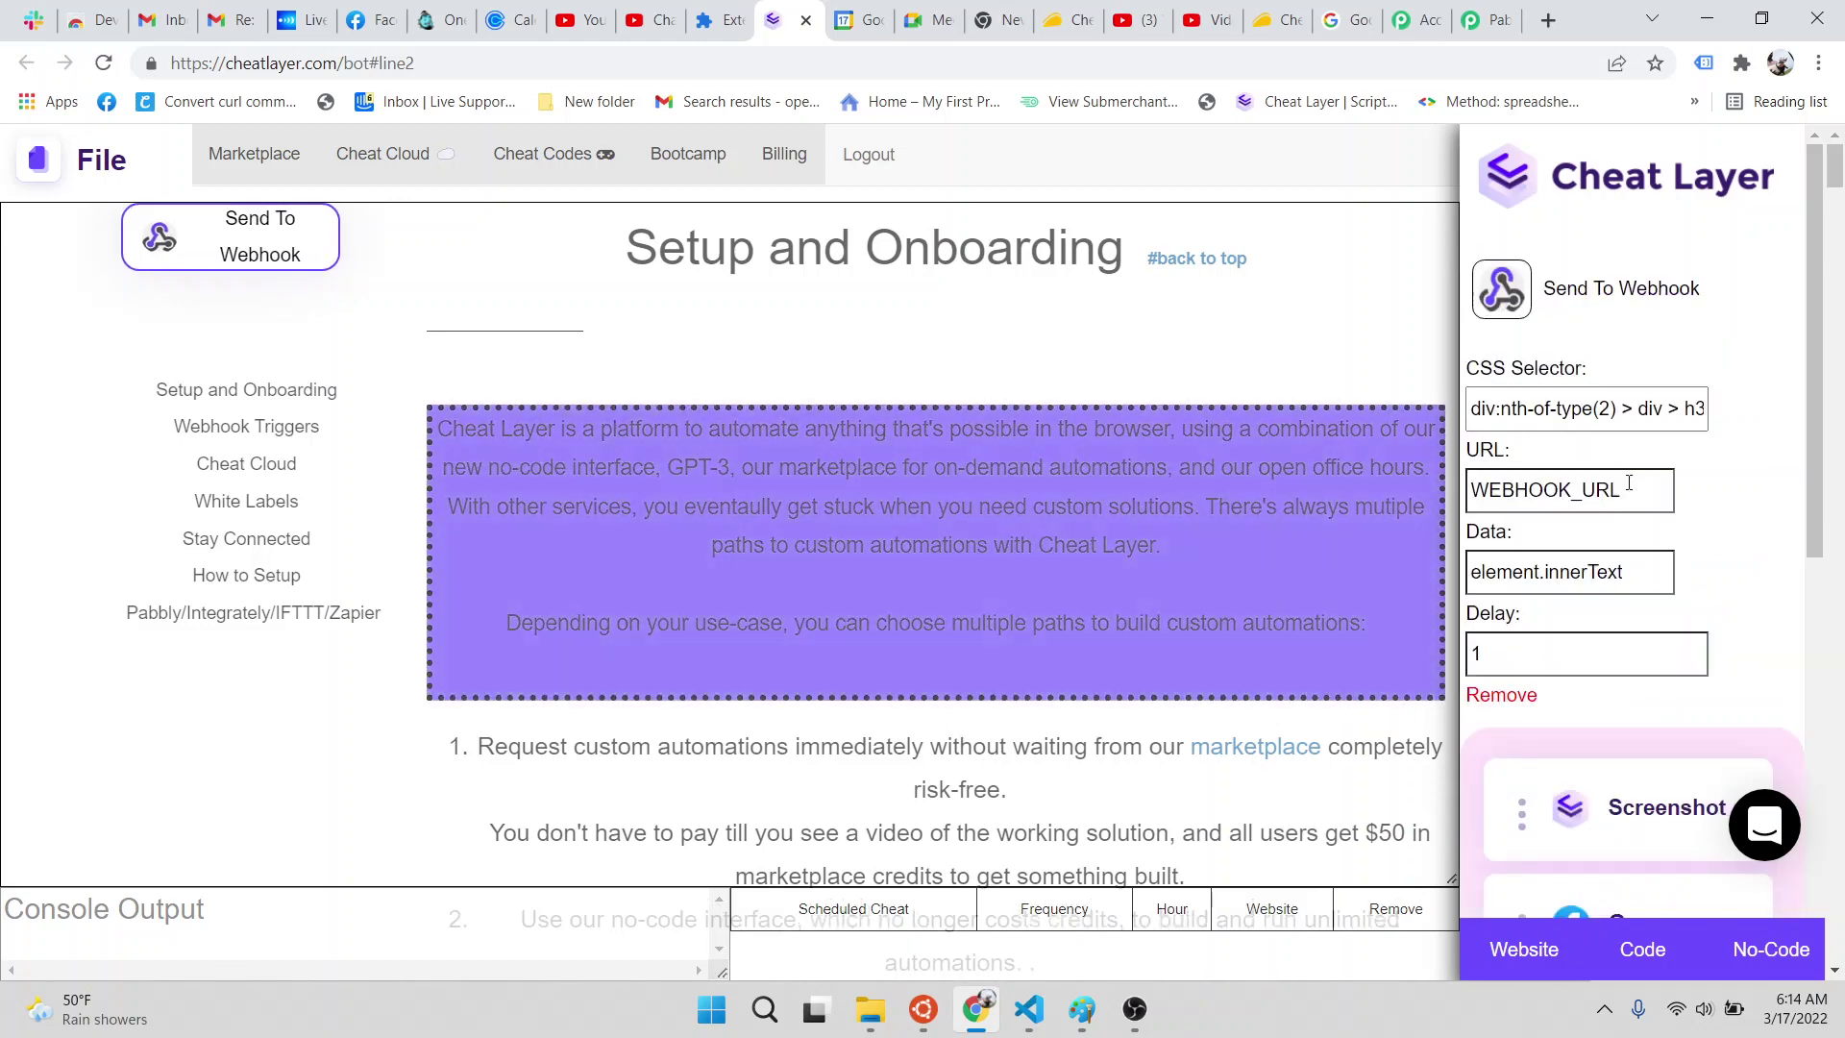
double_click(1600, 491)
key("BackSpace")
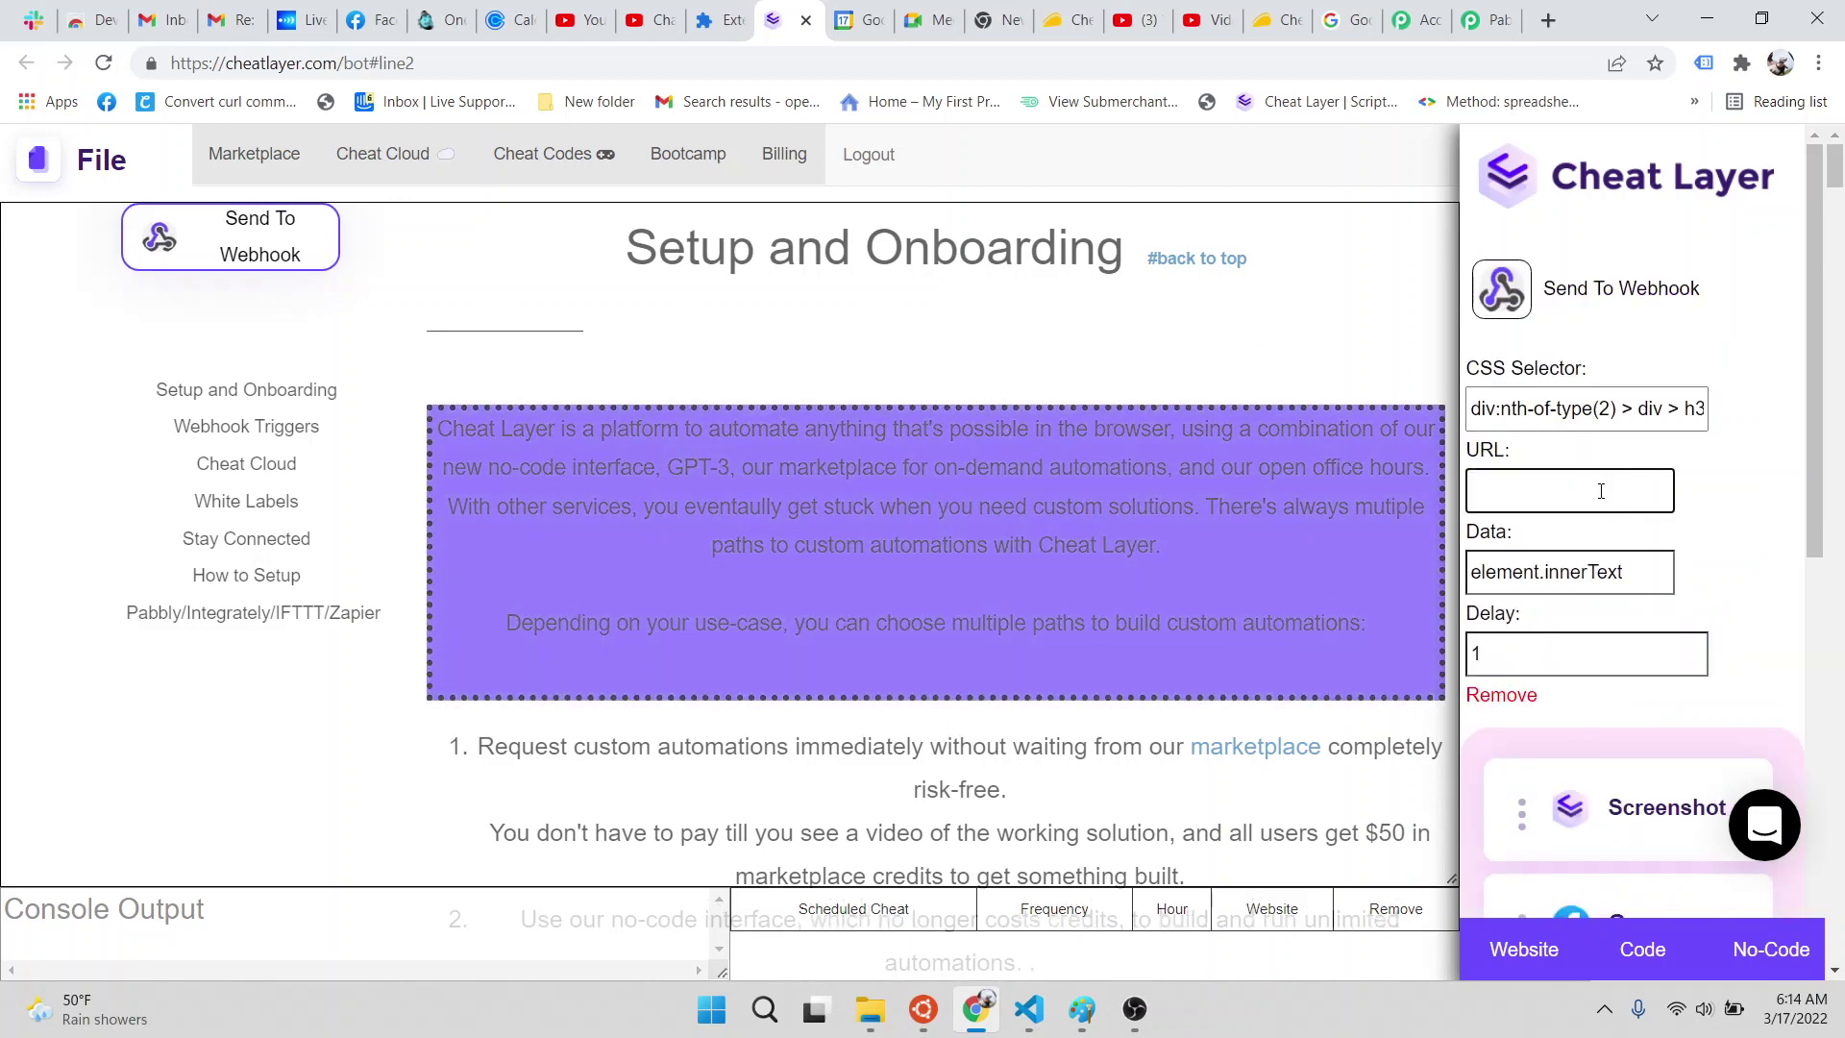
Paste the Pabbly webhook URL into Cheat Layer's Send To Webhook action, review the code and run it.
left_click(1475, 10)
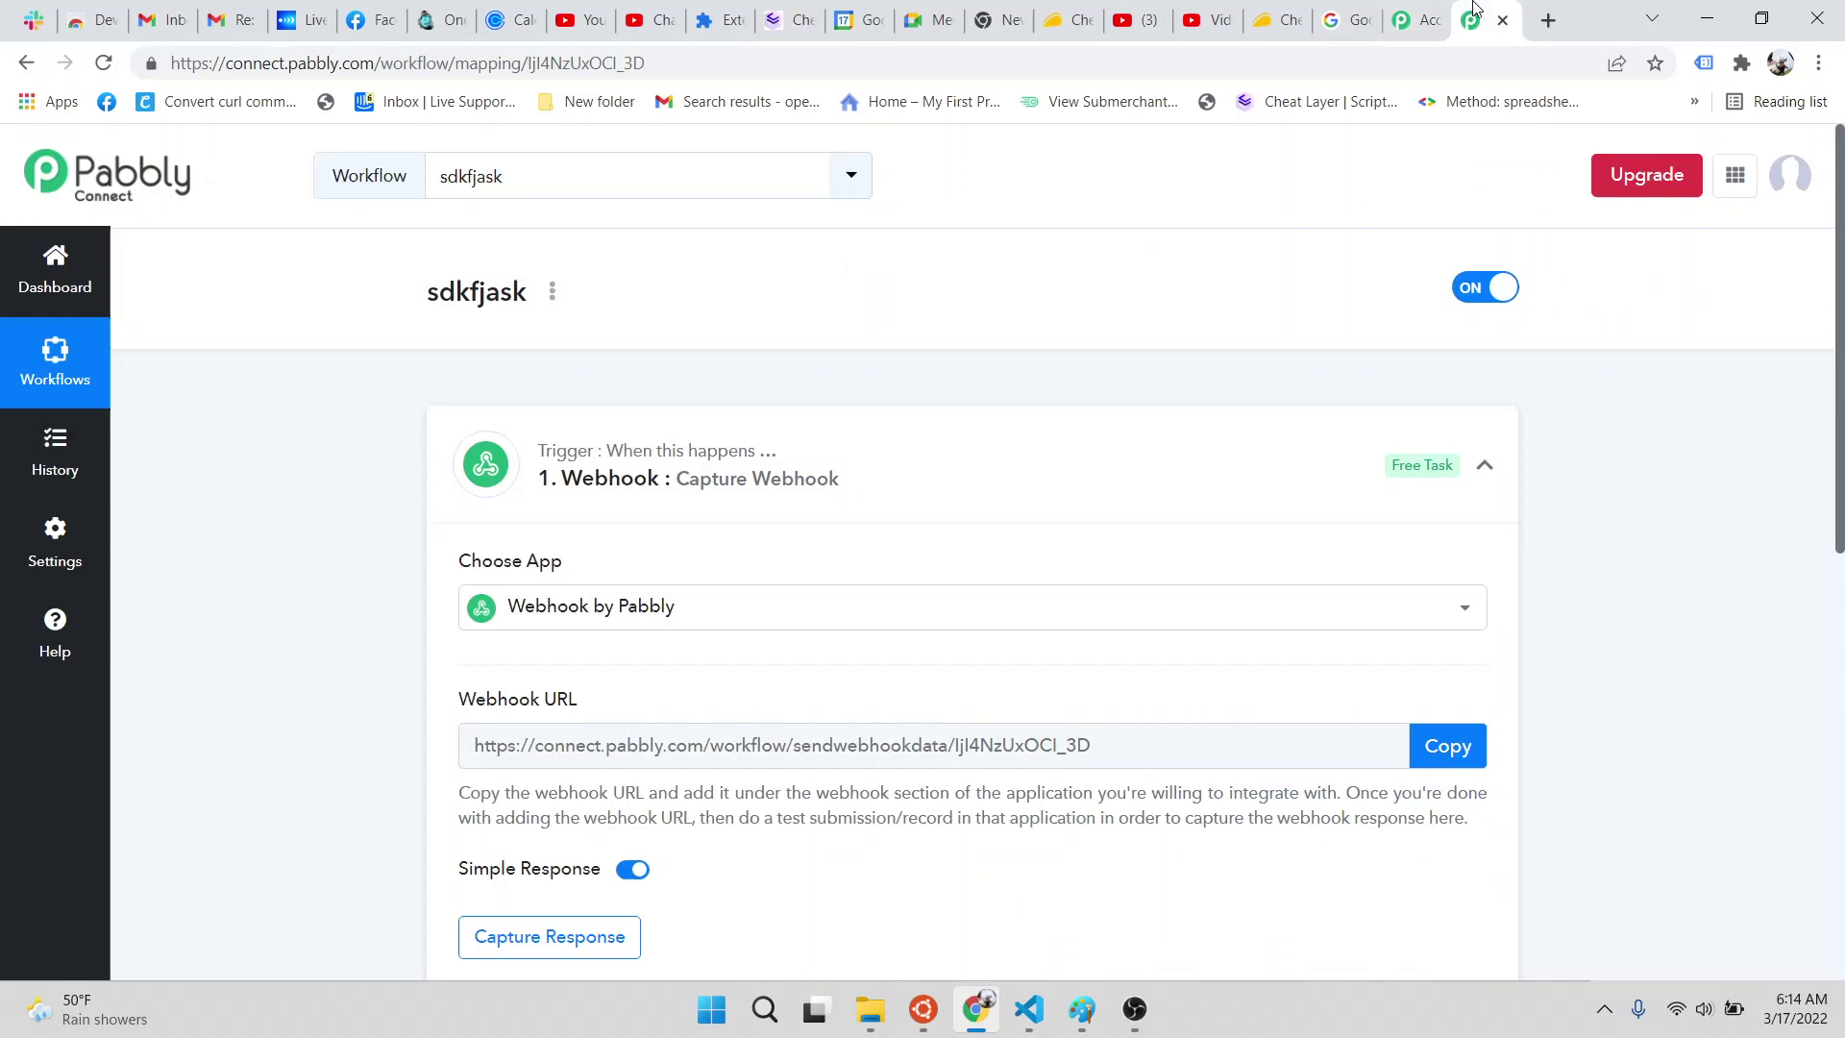
left_click(1475, 746)
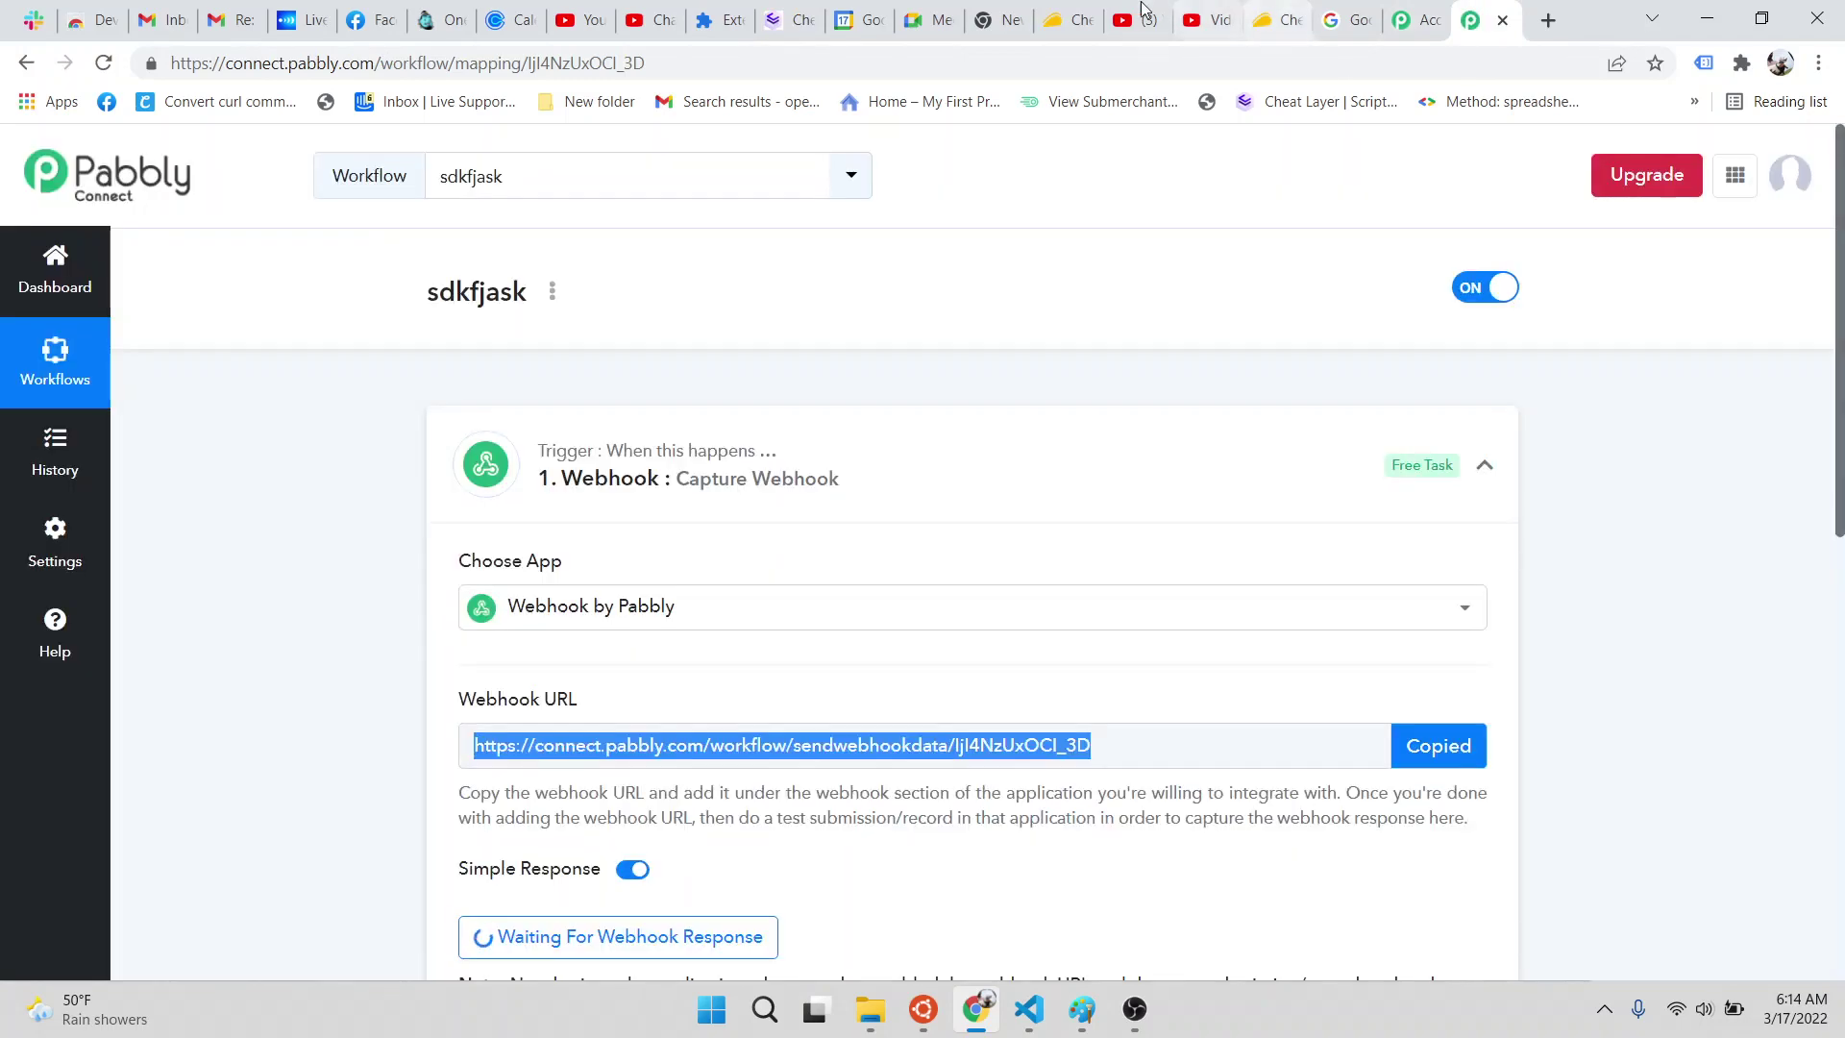
left_click(783, 20)
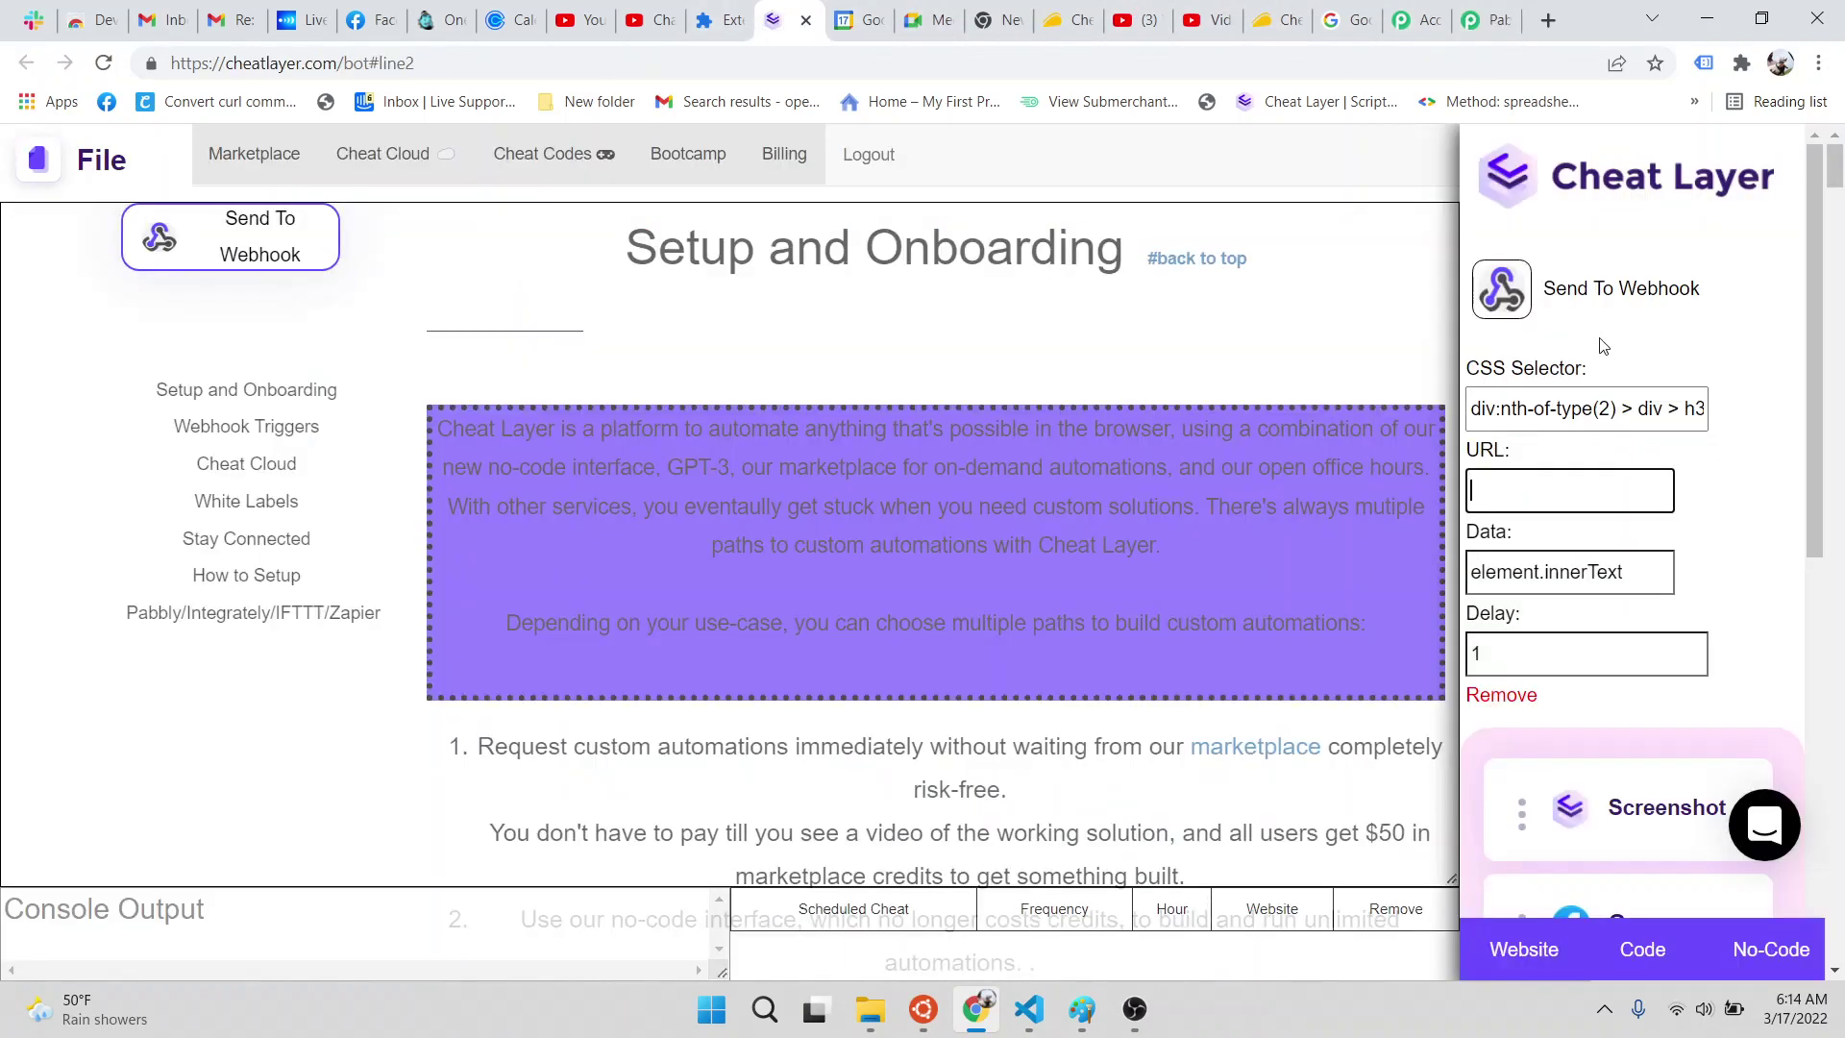
key("ctrl+v")
left_click(1331, 551)
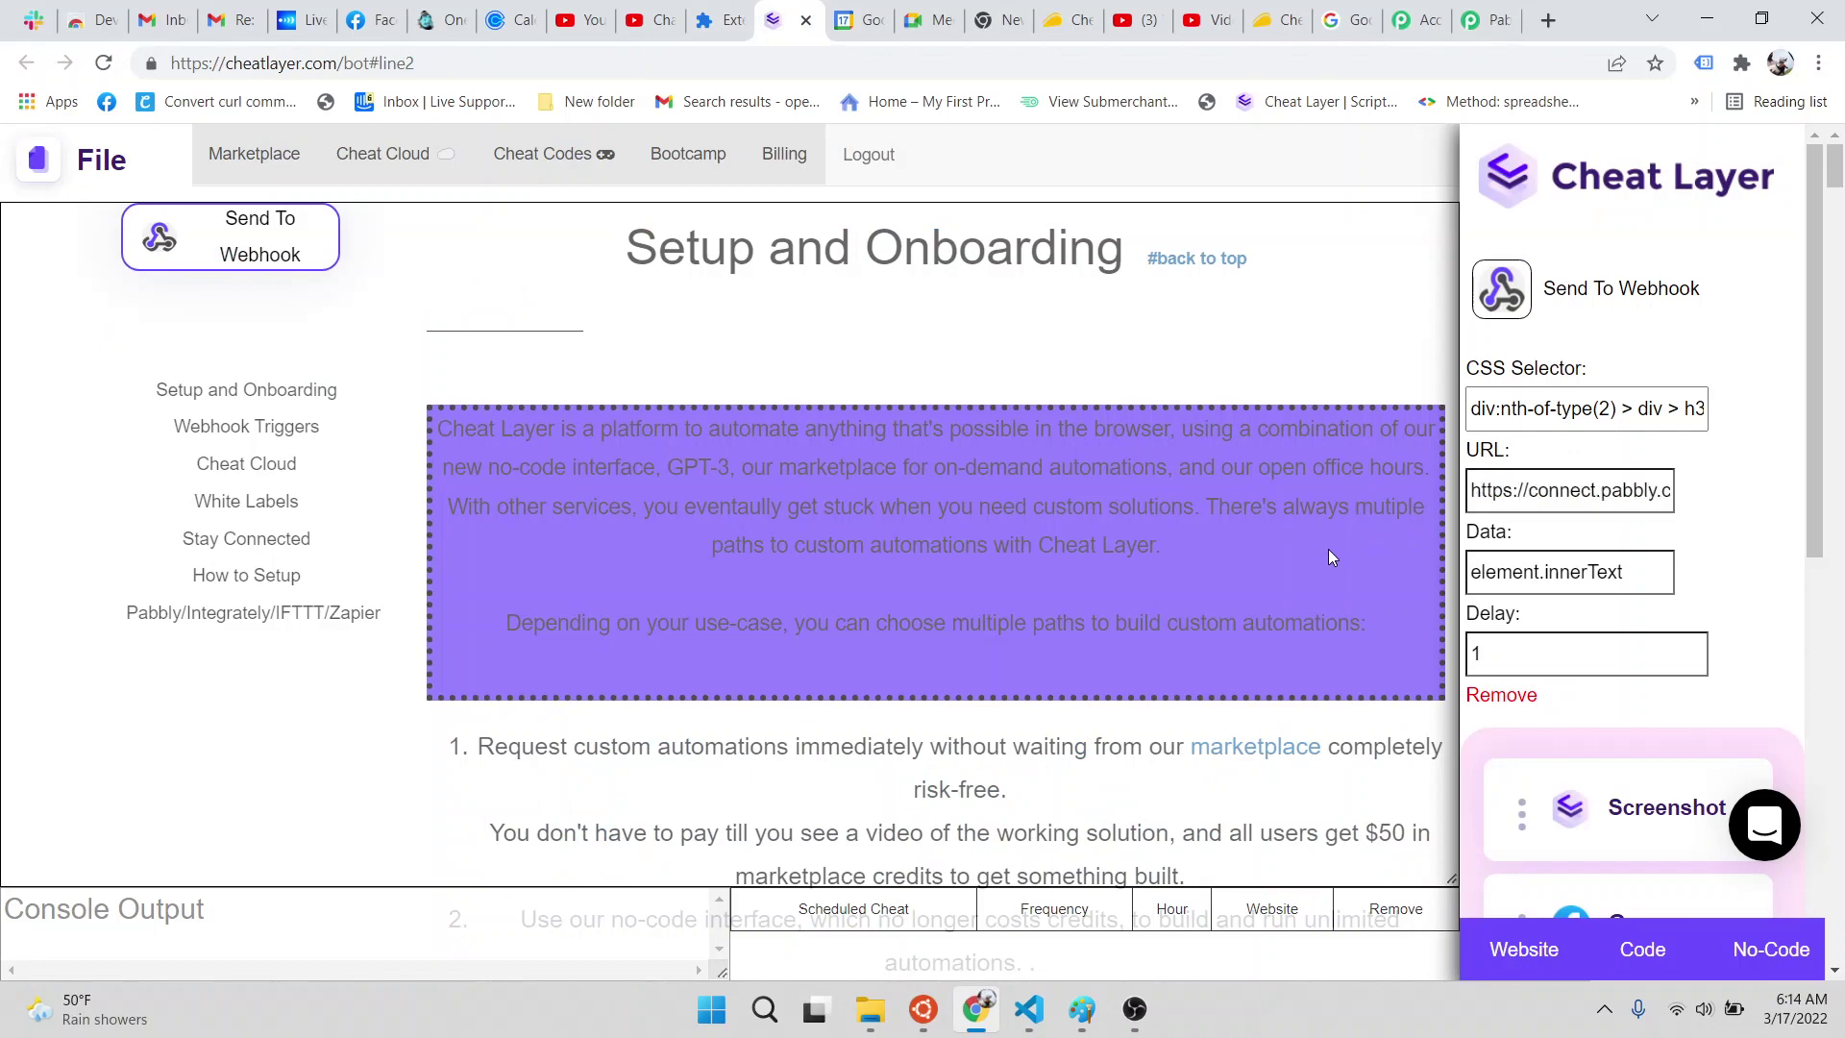
left_click(1633, 949)
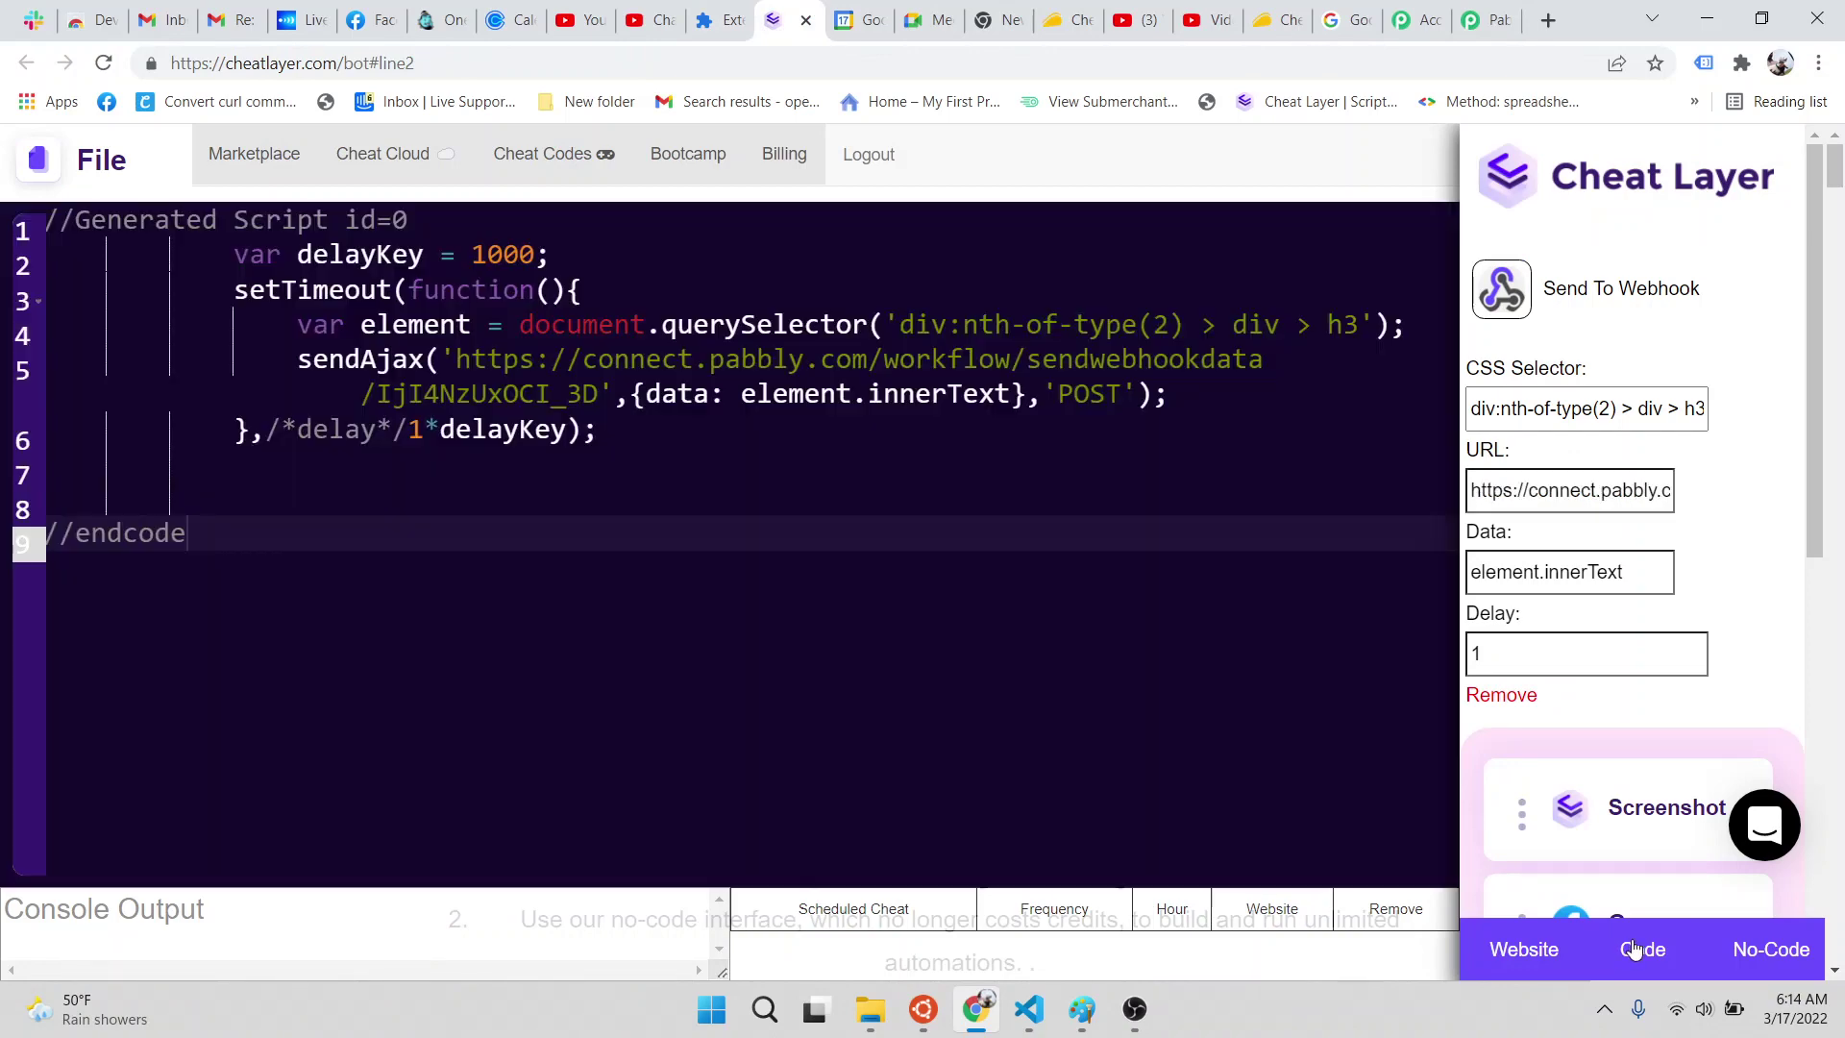
left_click(1738, 949)
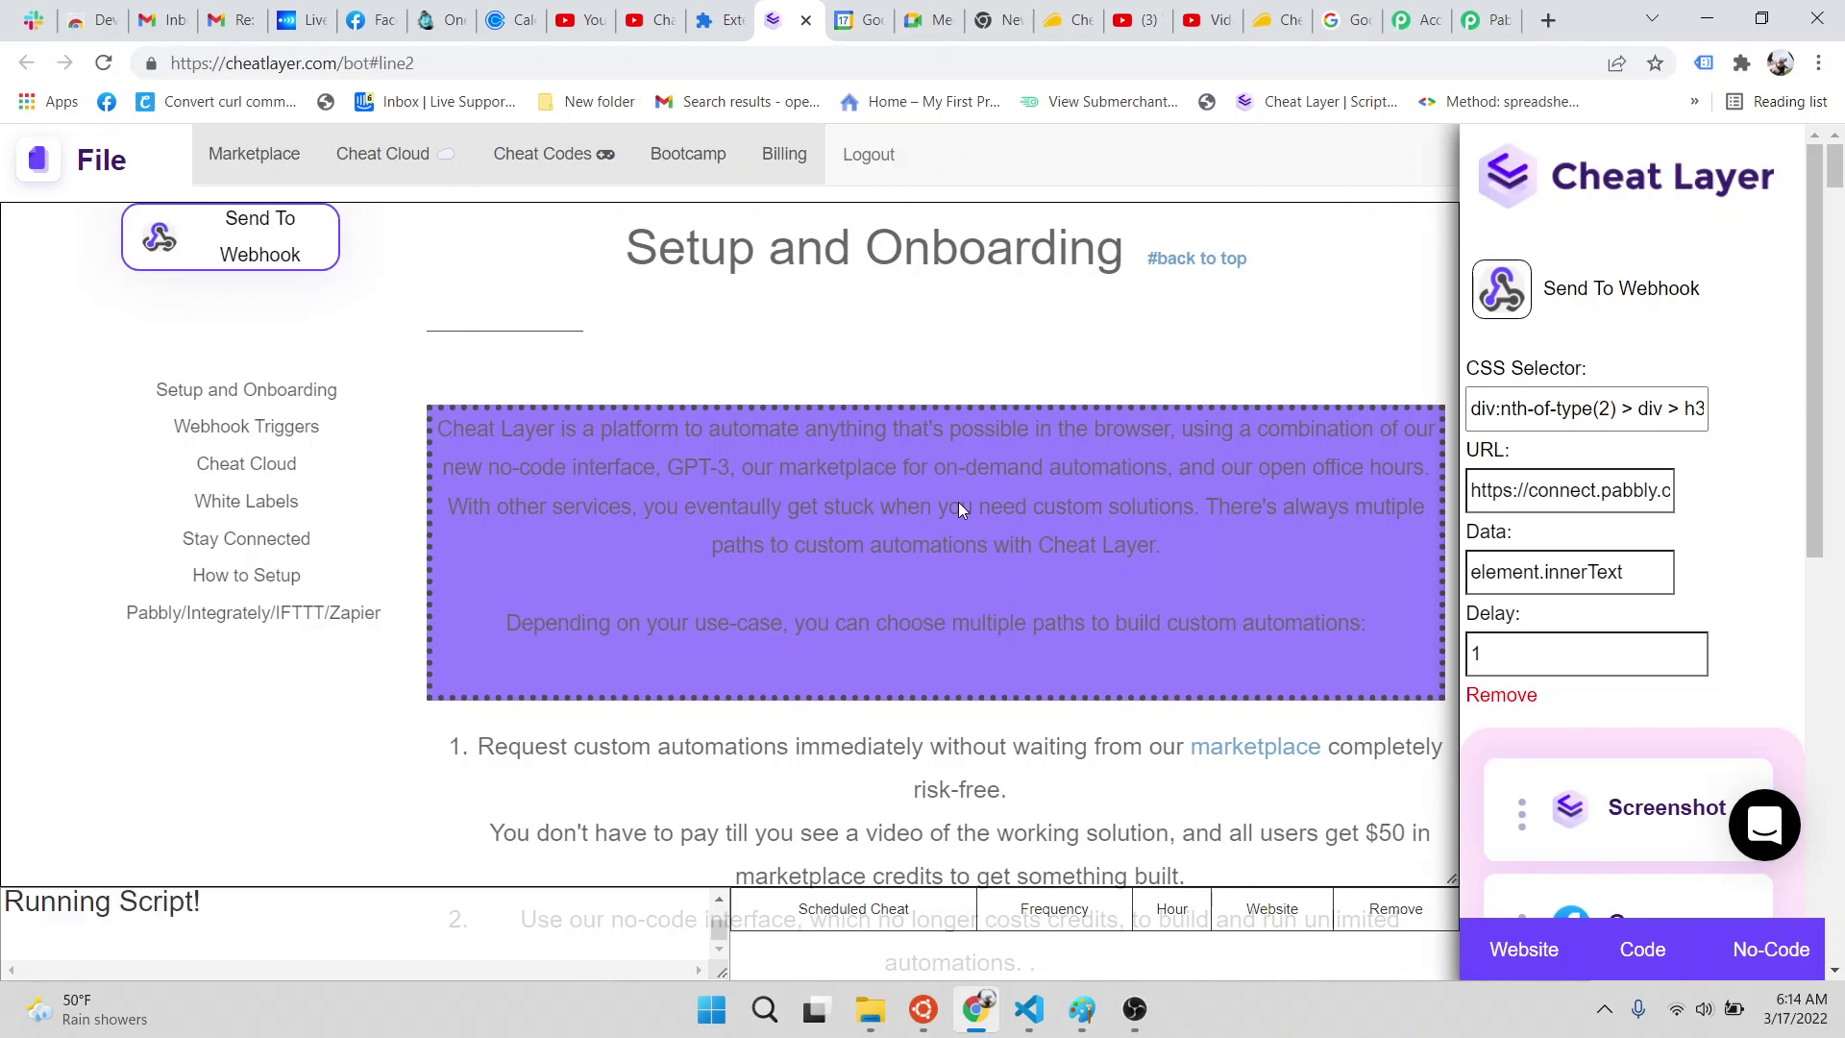
Read the intro paragraph text captured in the Pabbly trigger's Response Received Data value.
left_click(1477, 26)
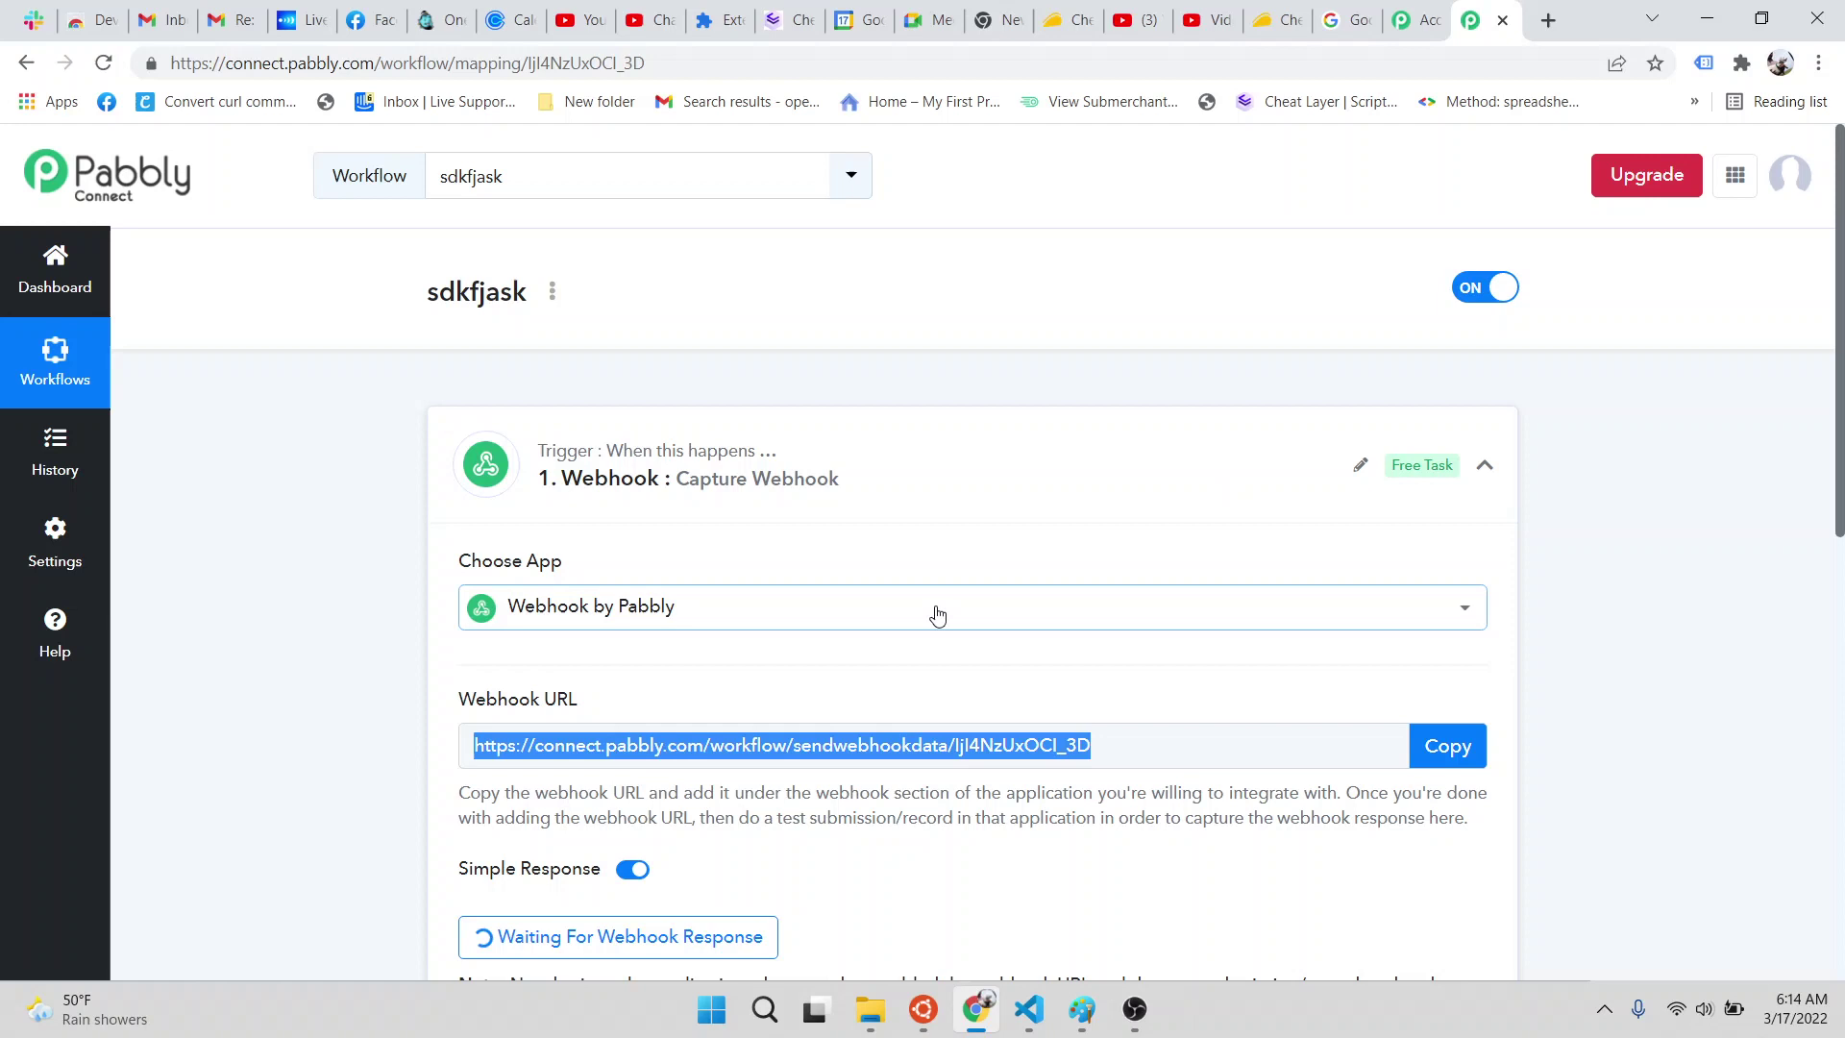
scroll(939, 615, "down", 3)
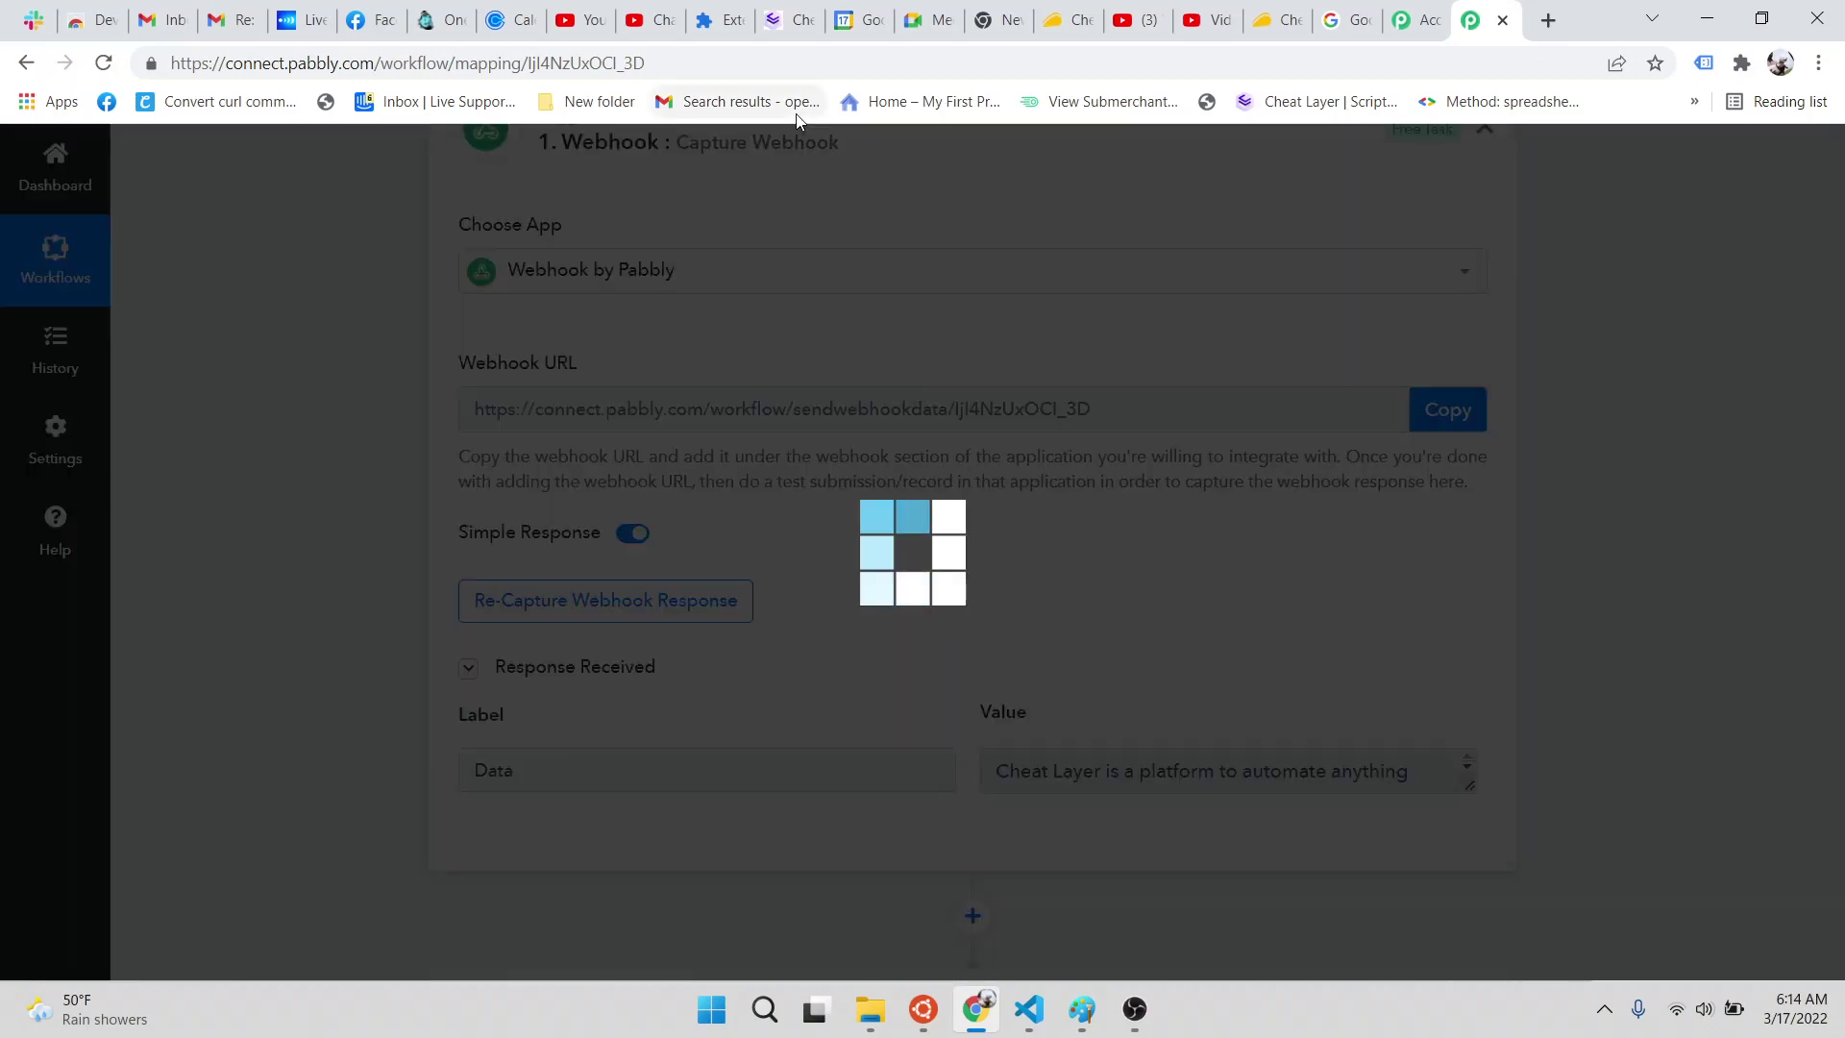
scroll(1061, 846, "down", 1)
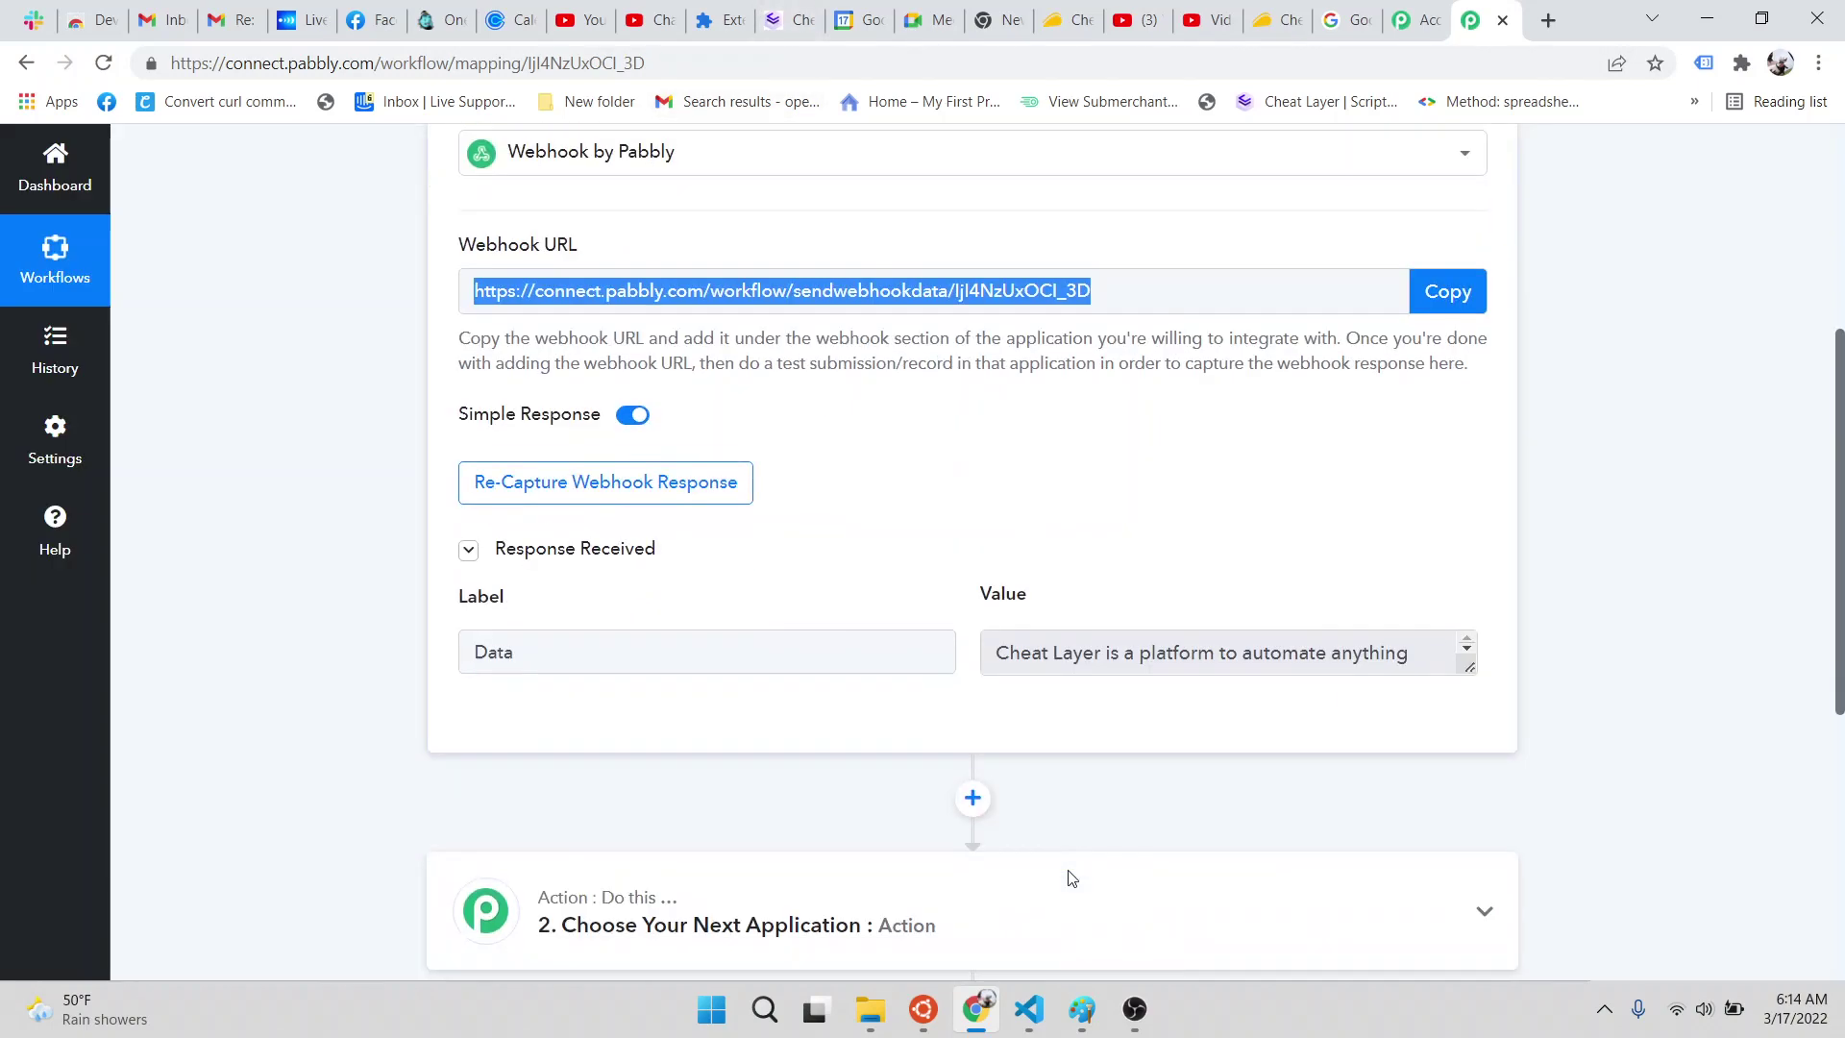
left_click(1468, 647)
left_click(1467, 648)
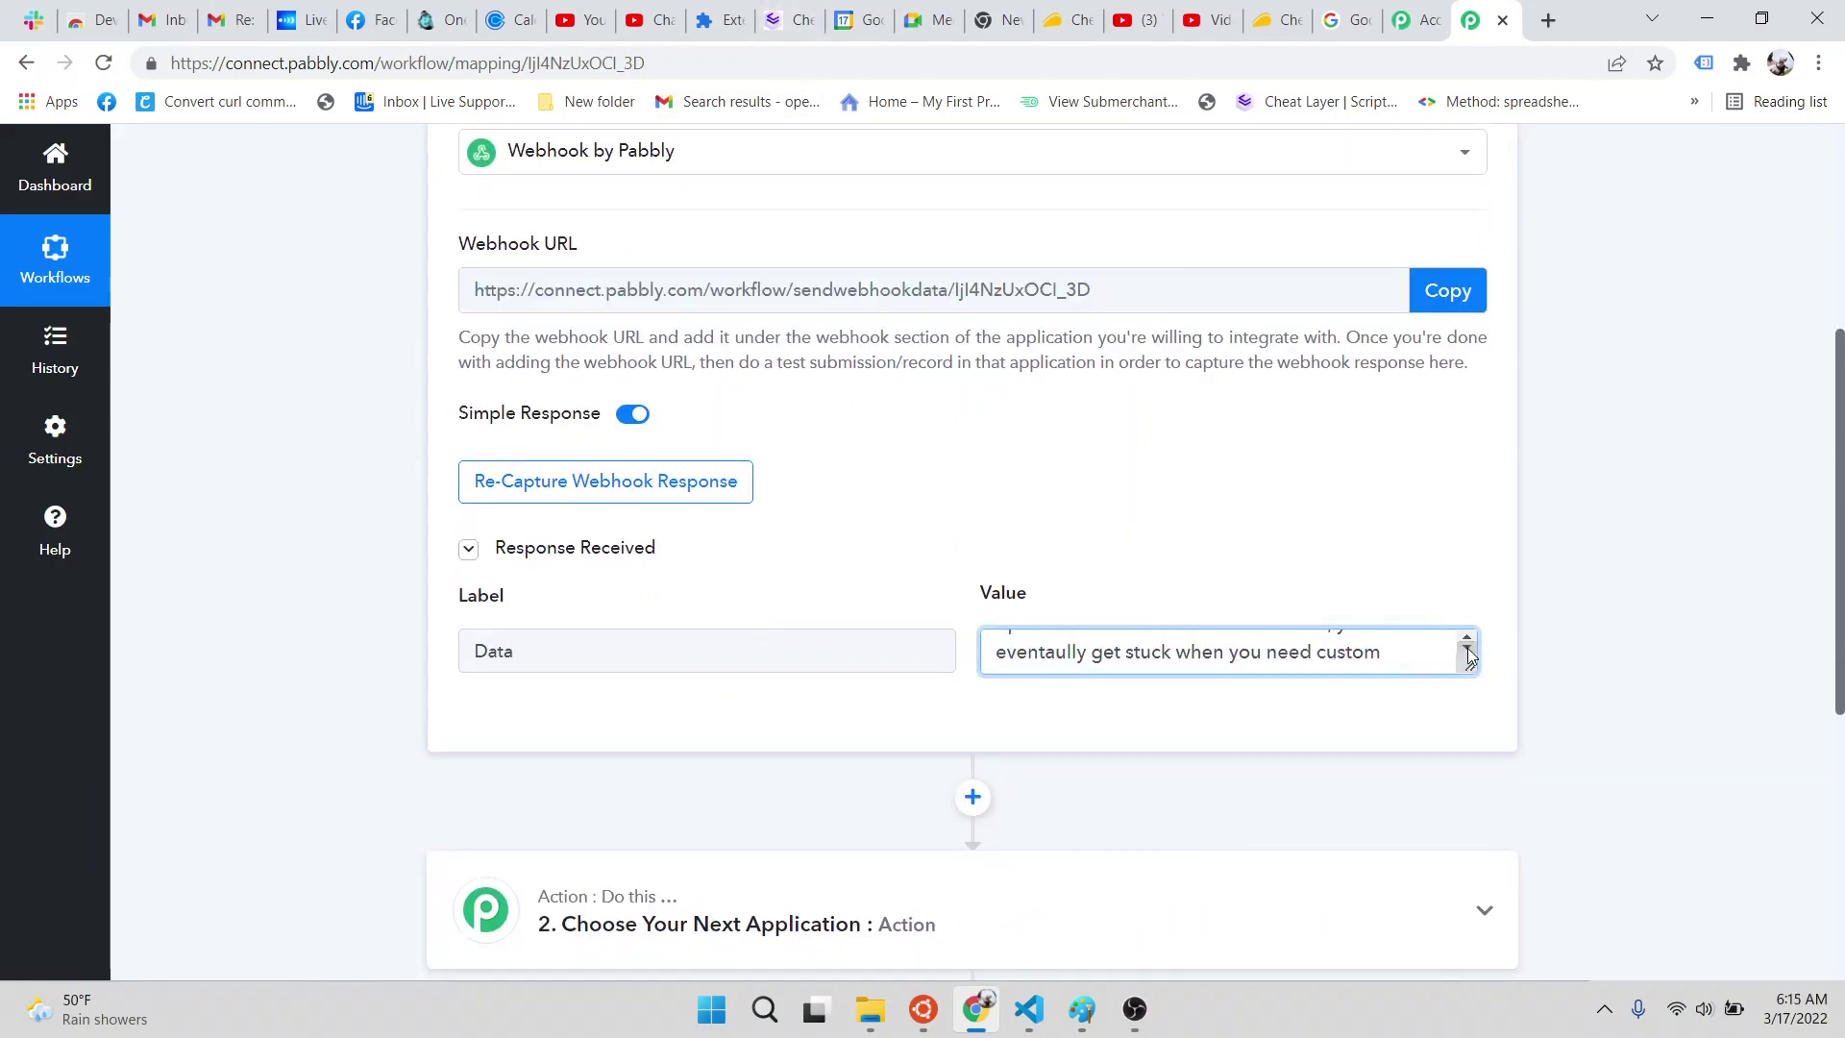
Create a blank Google Sheets spreadsheet with the header 'title' in cell A1.
left_click(1559, 22)
type("sheets.google.com")
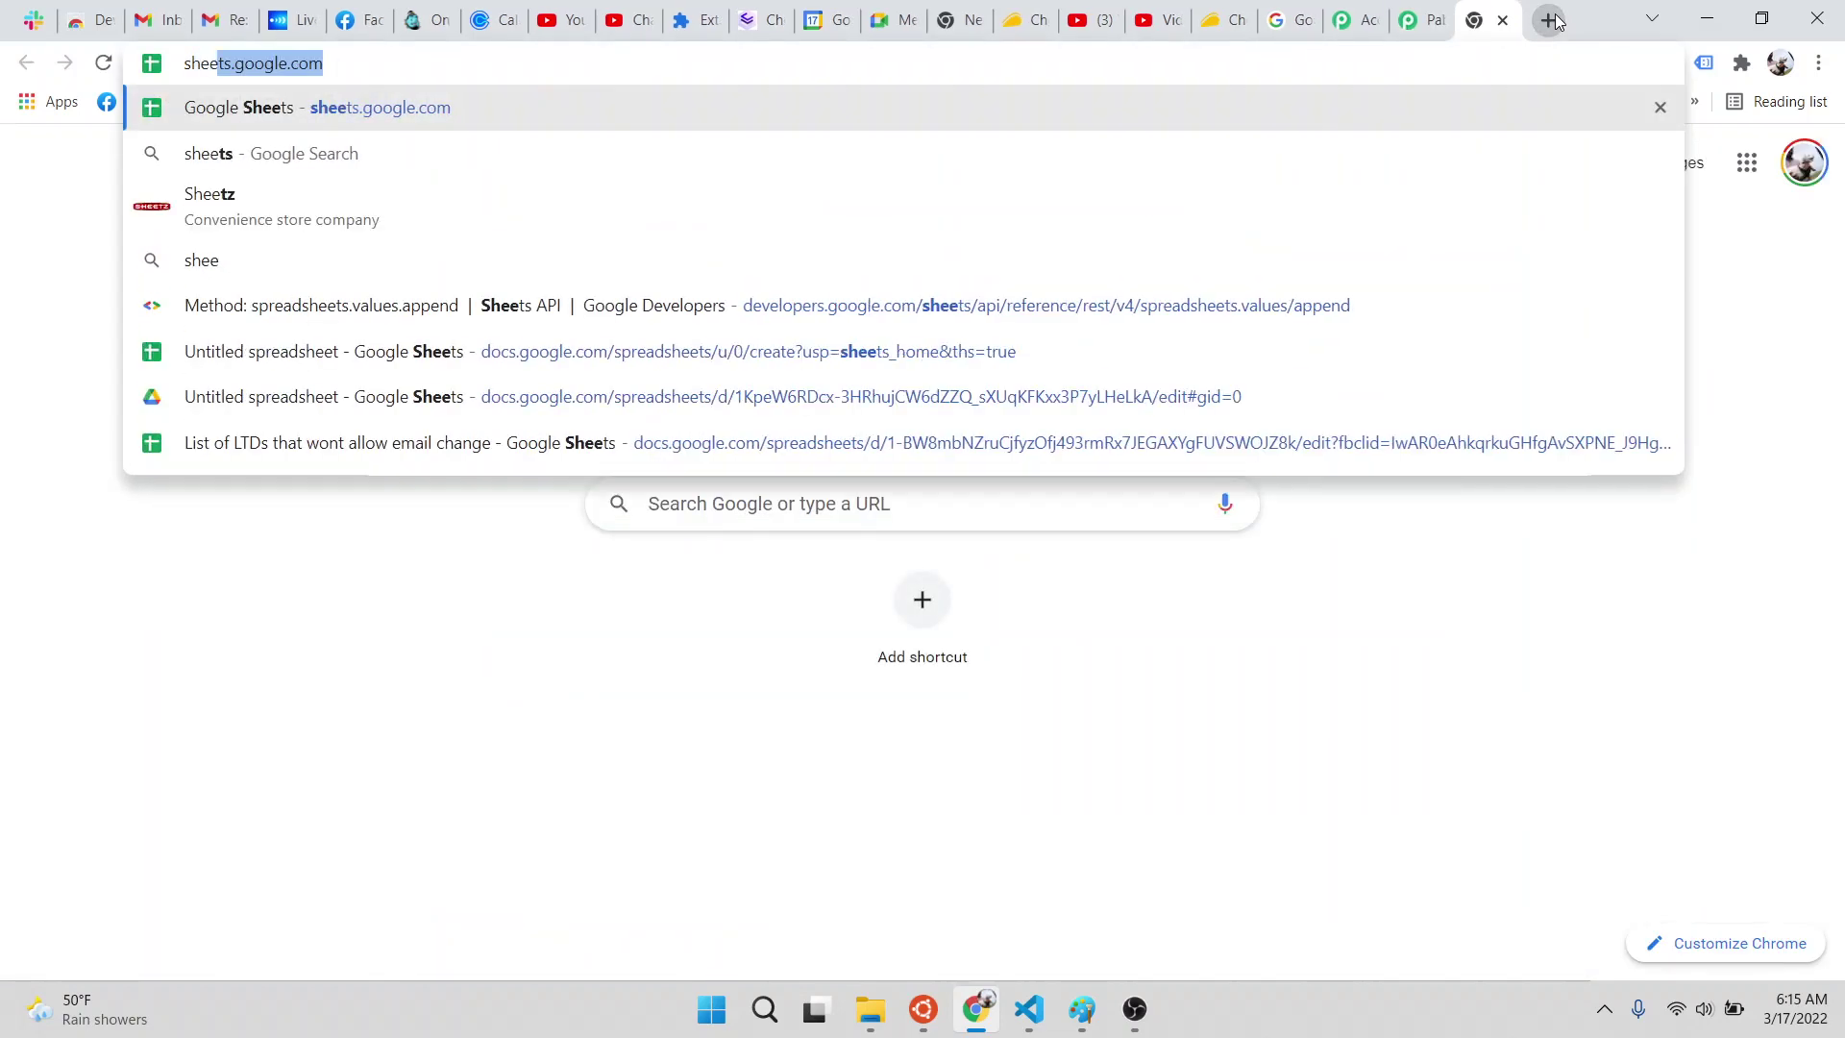
key("Return")
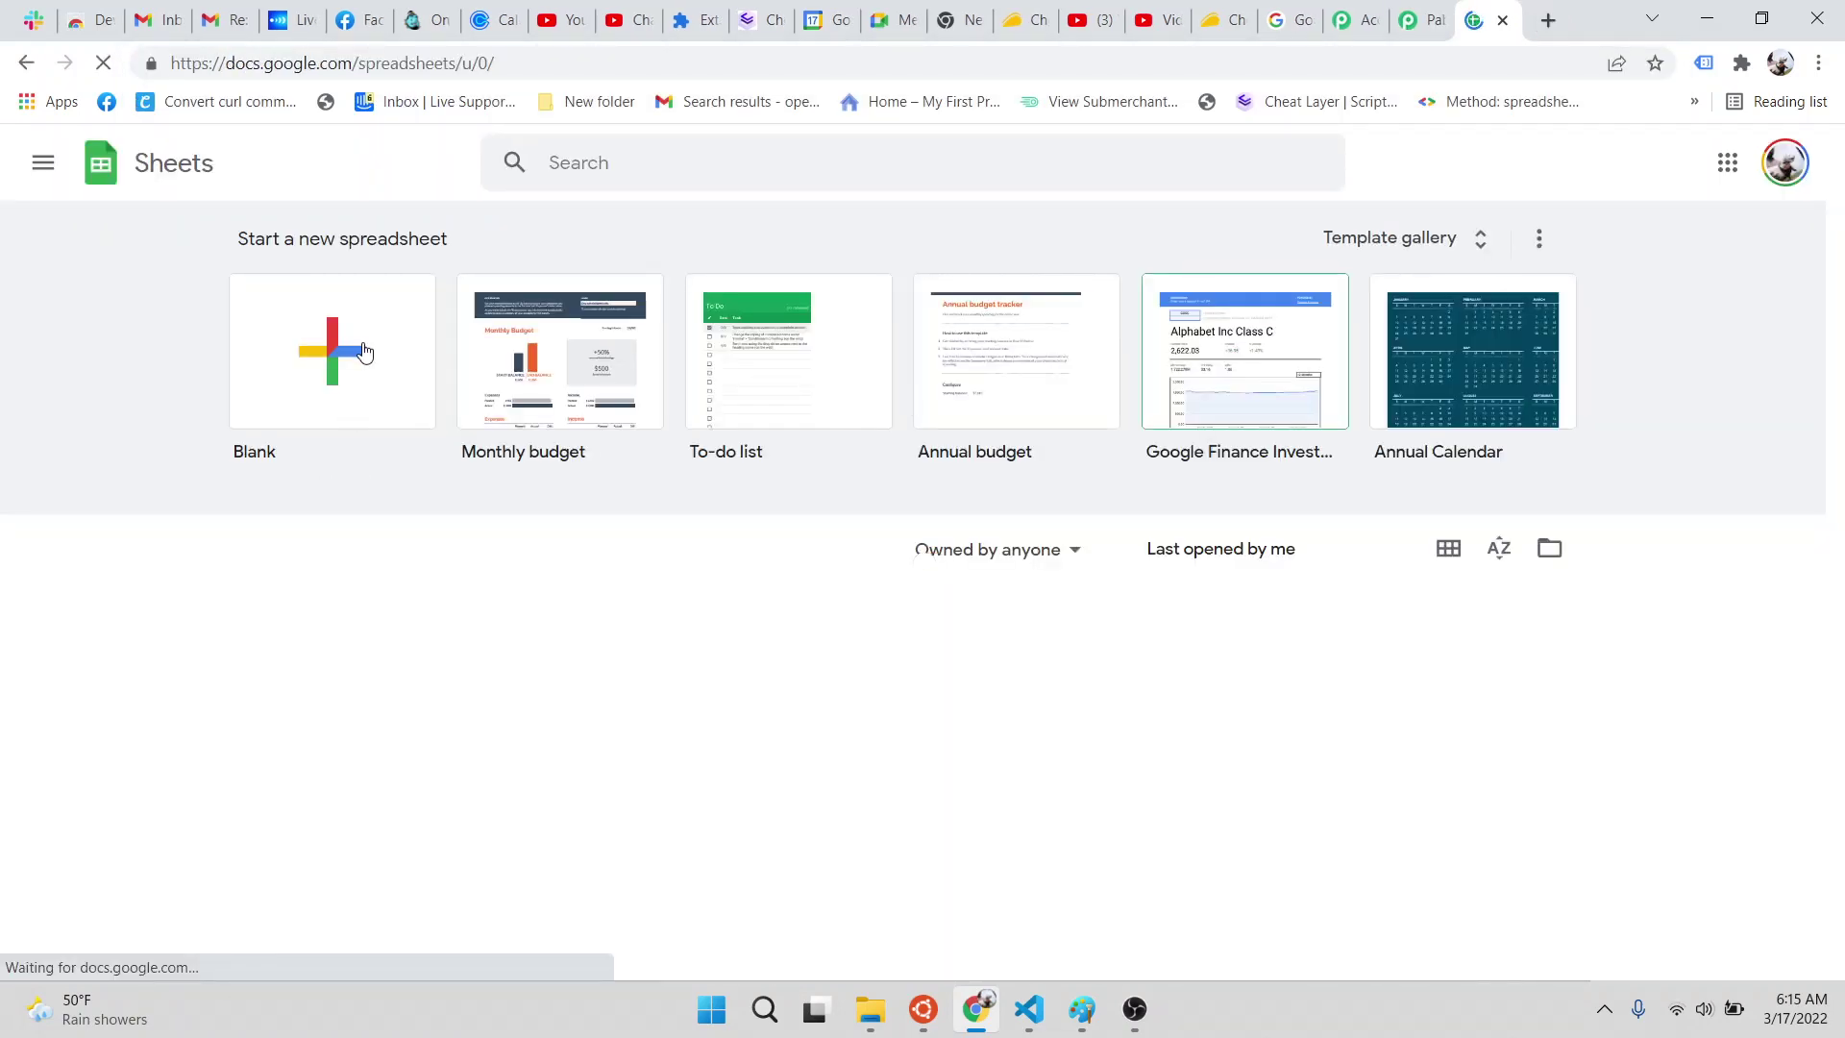
left_click(365, 351)
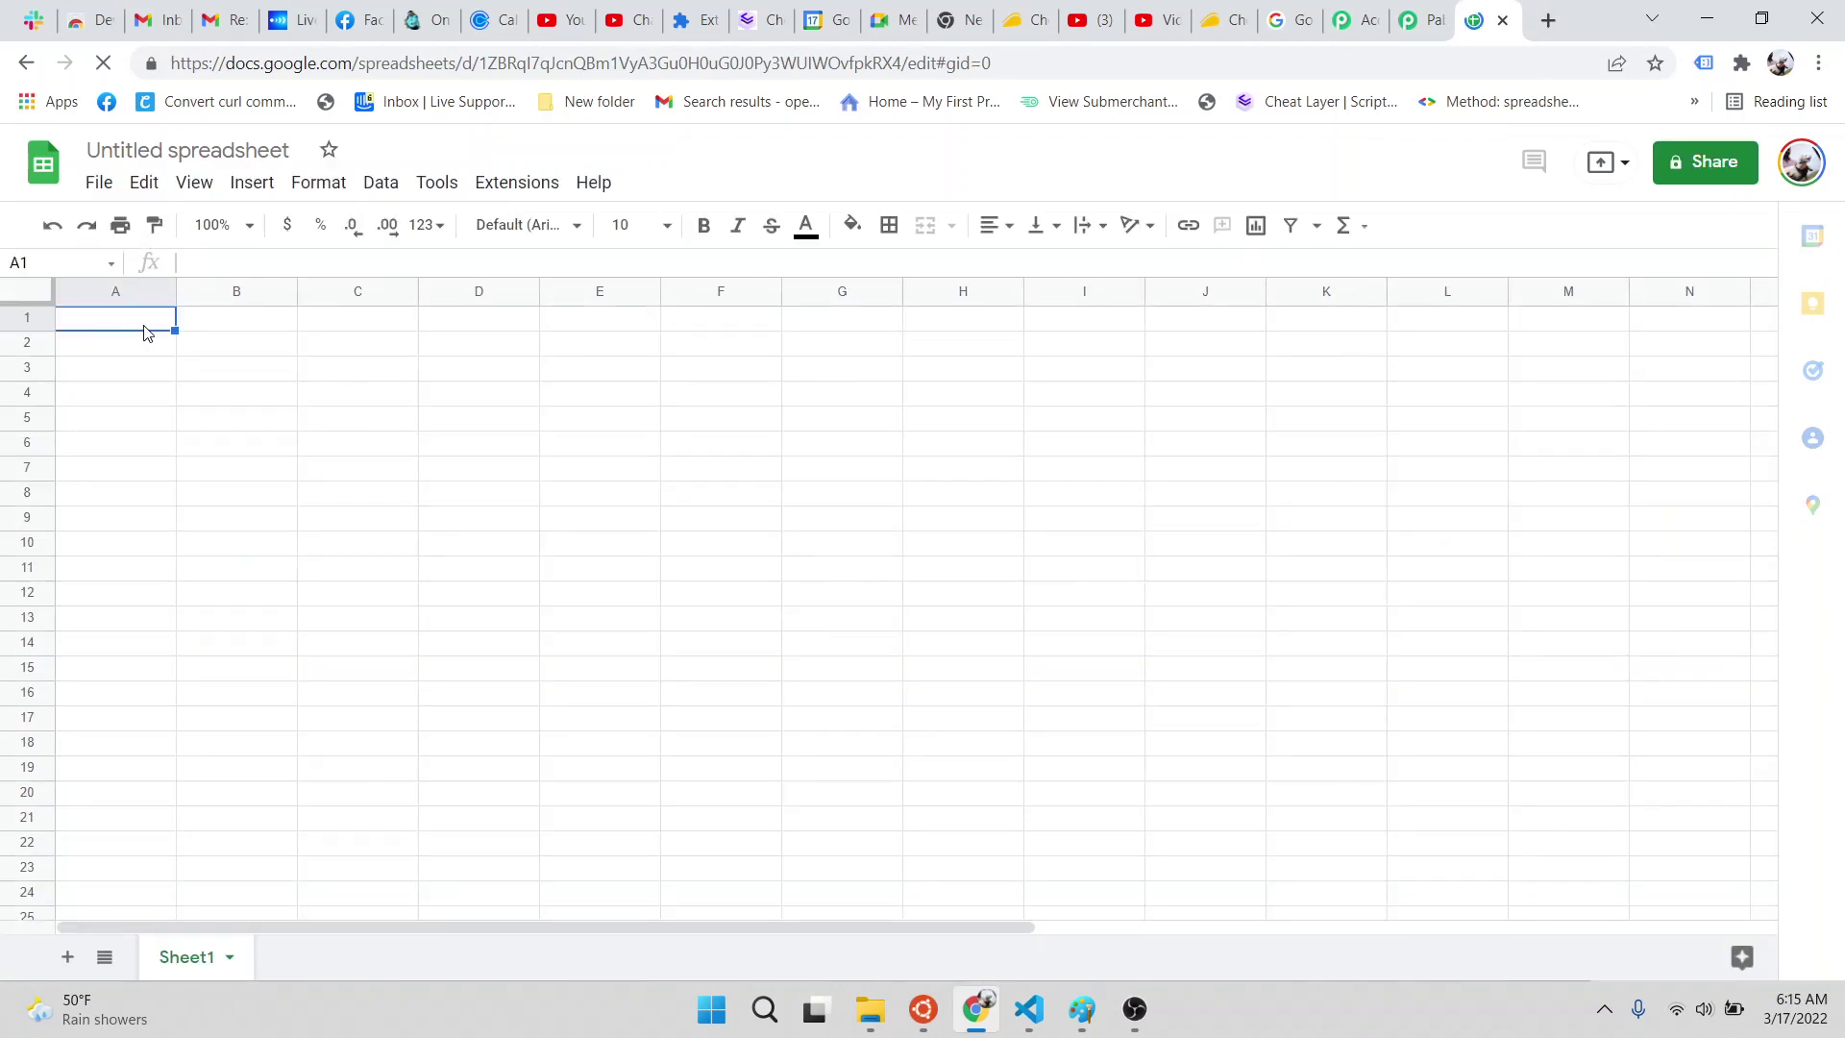
type("title")
key("Return")
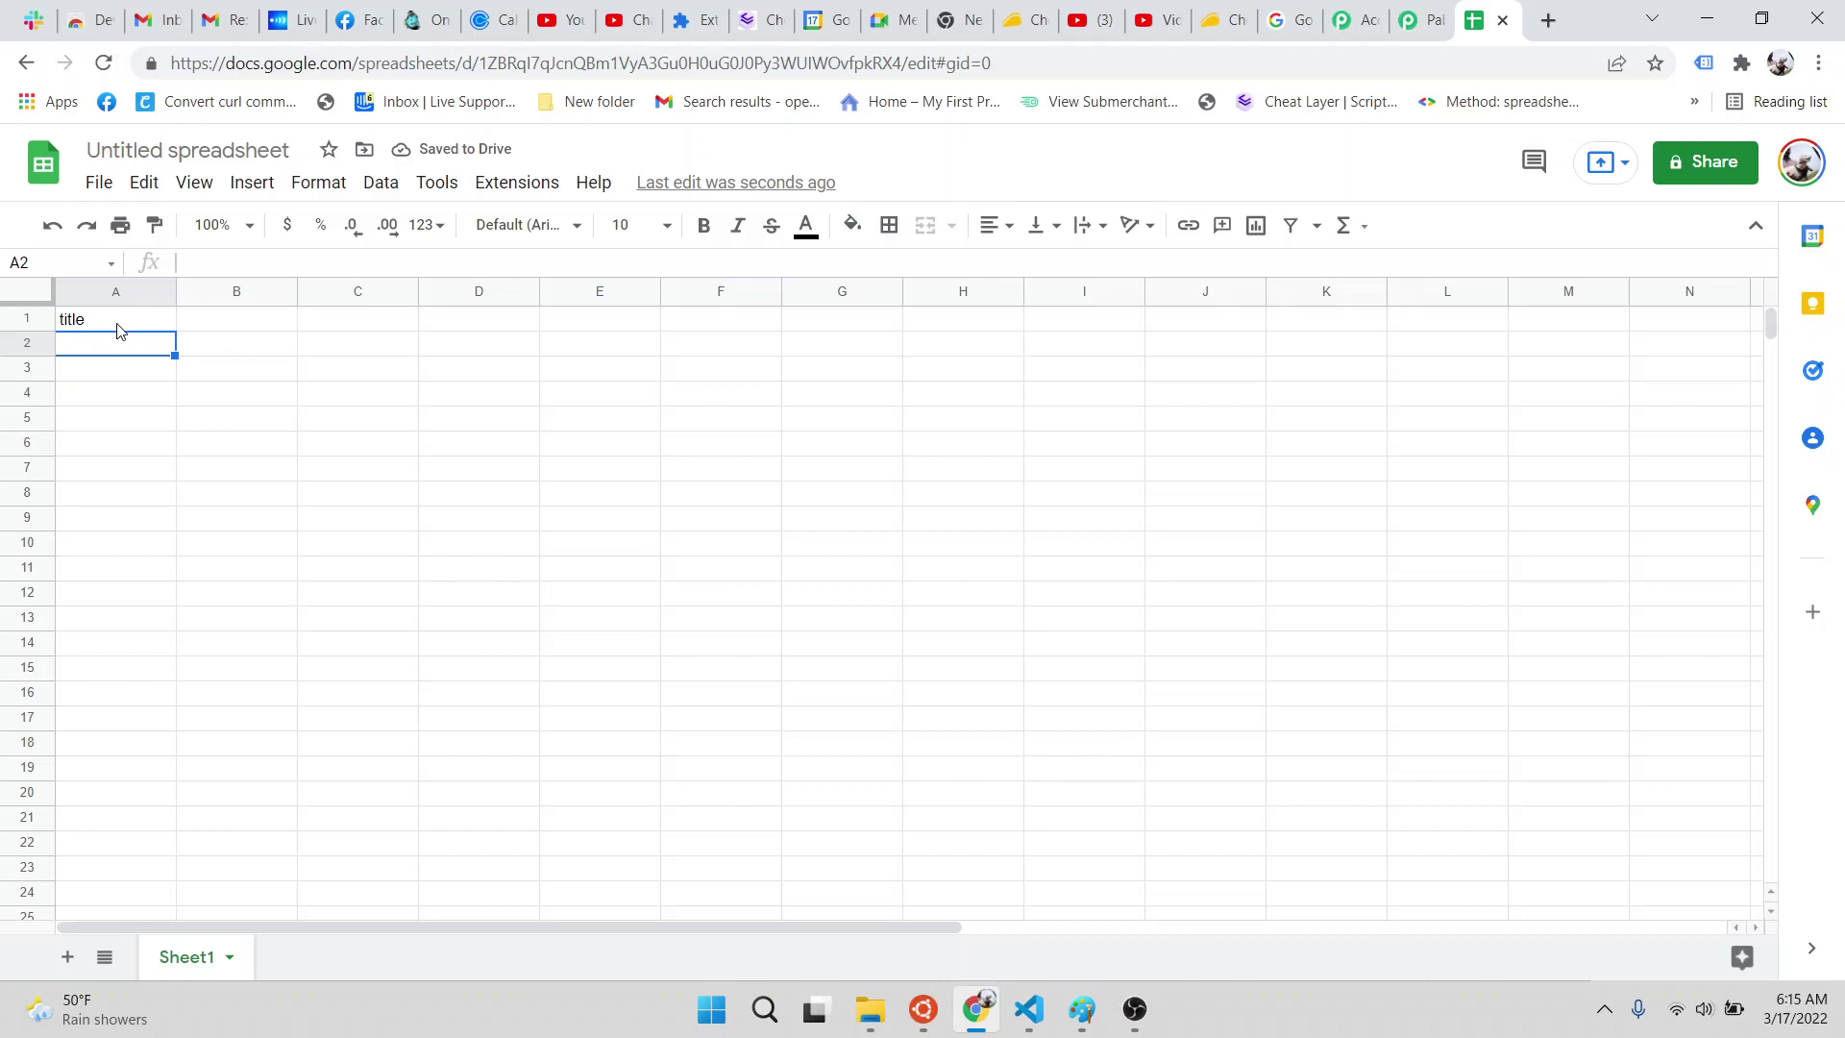
Set the Pabbly workflow's action to Google Sheets: Add New Row.
left_click(1429, 21)
scroll(1166, 712, "down", 5)
left_click(1211, 432)
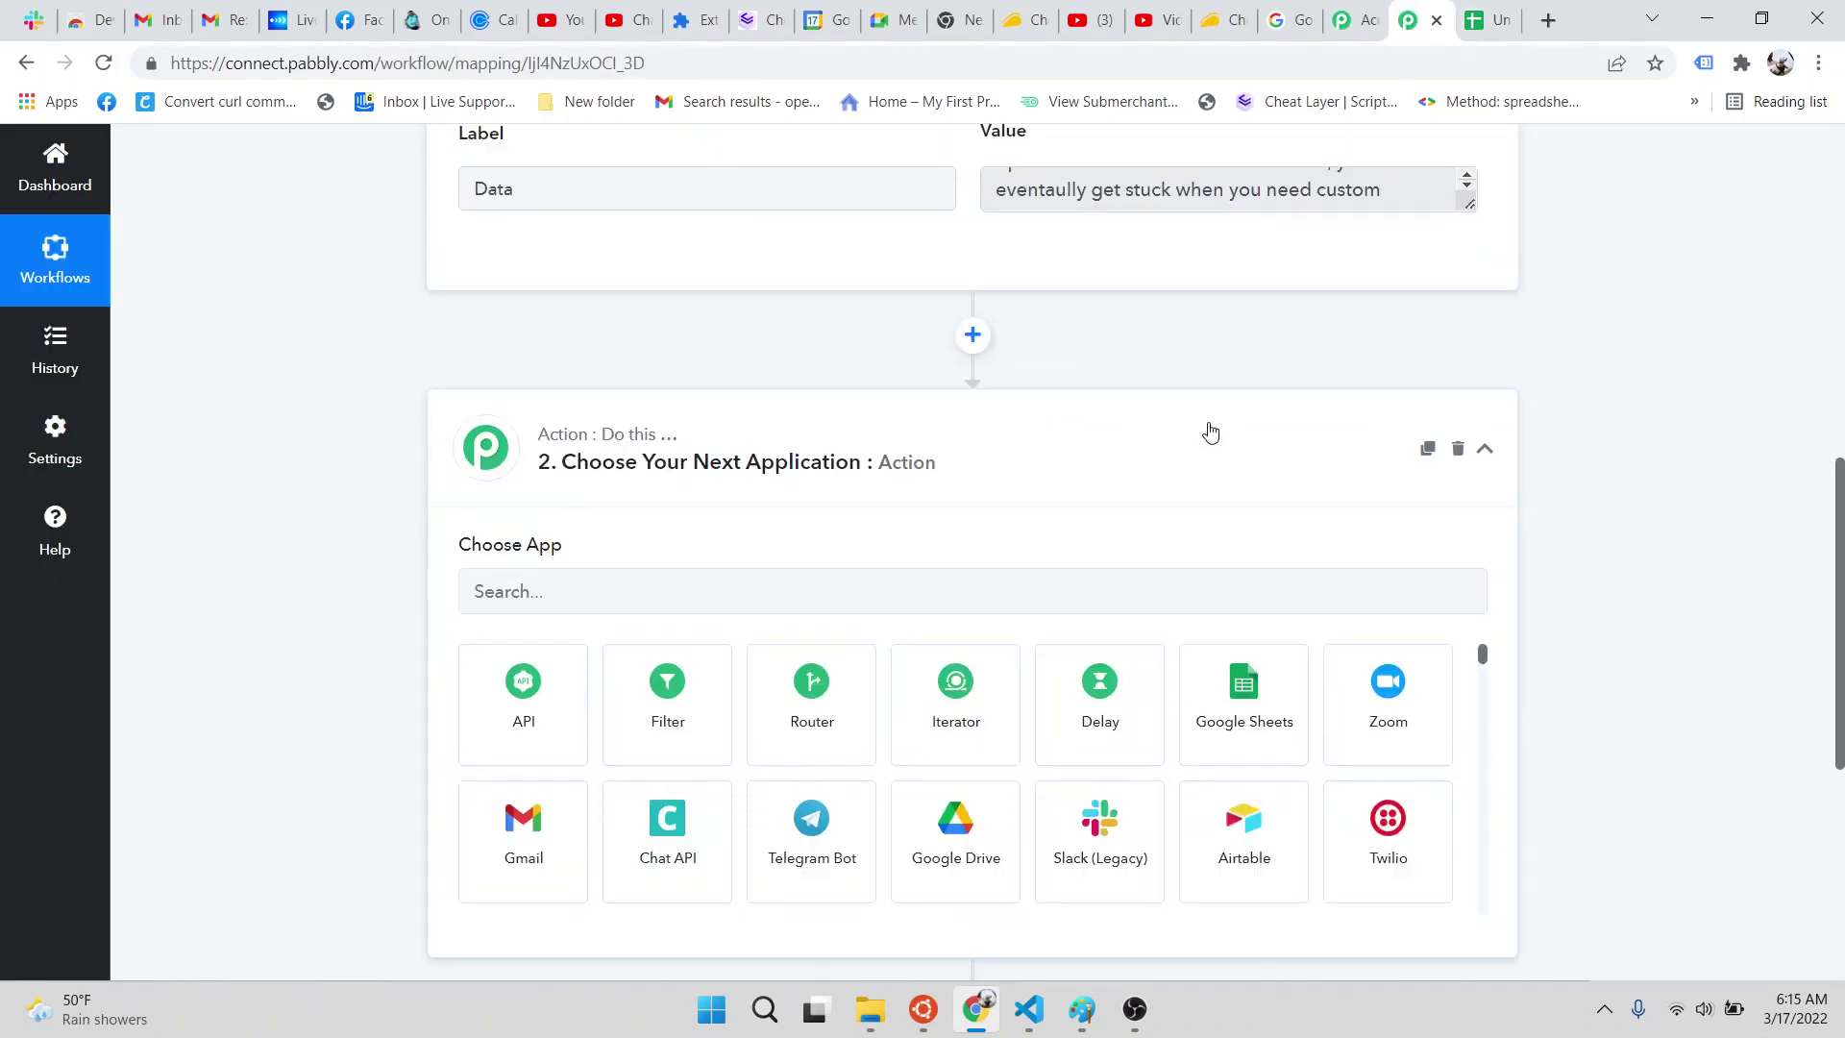
left_click(1247, 713)
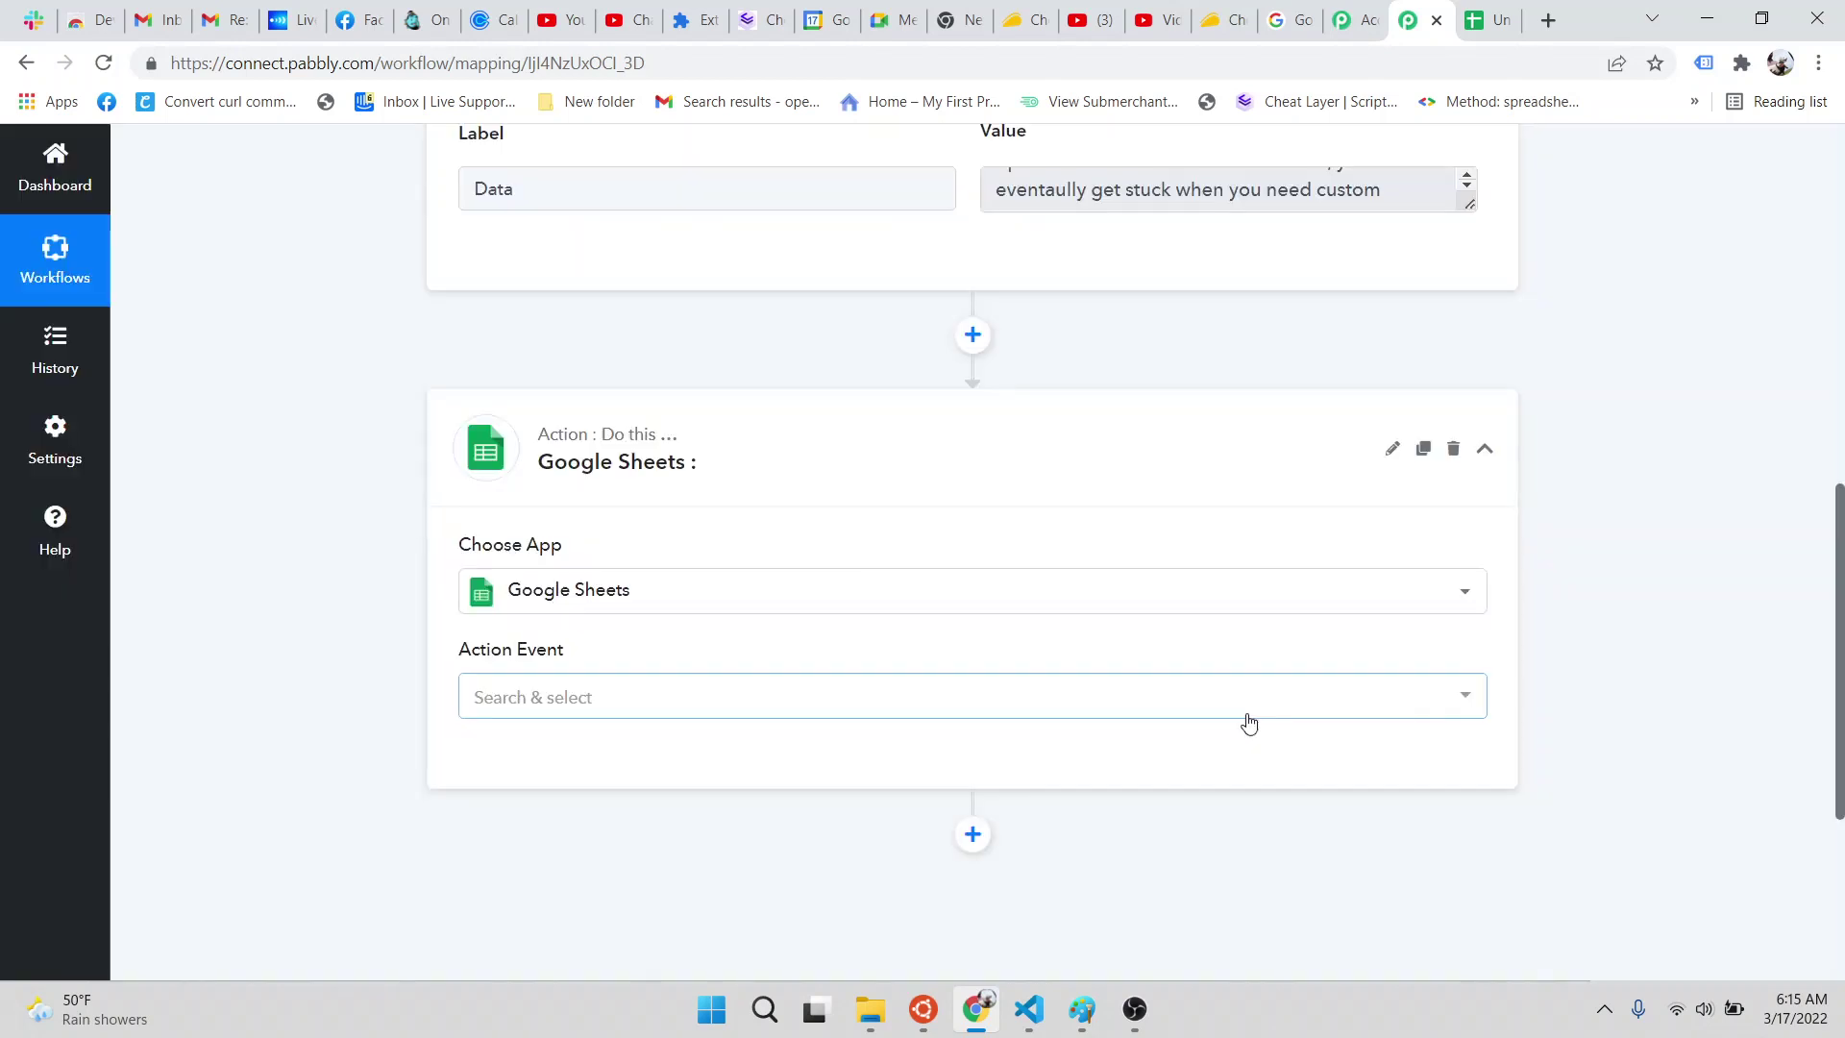
left_click(1191, 712)
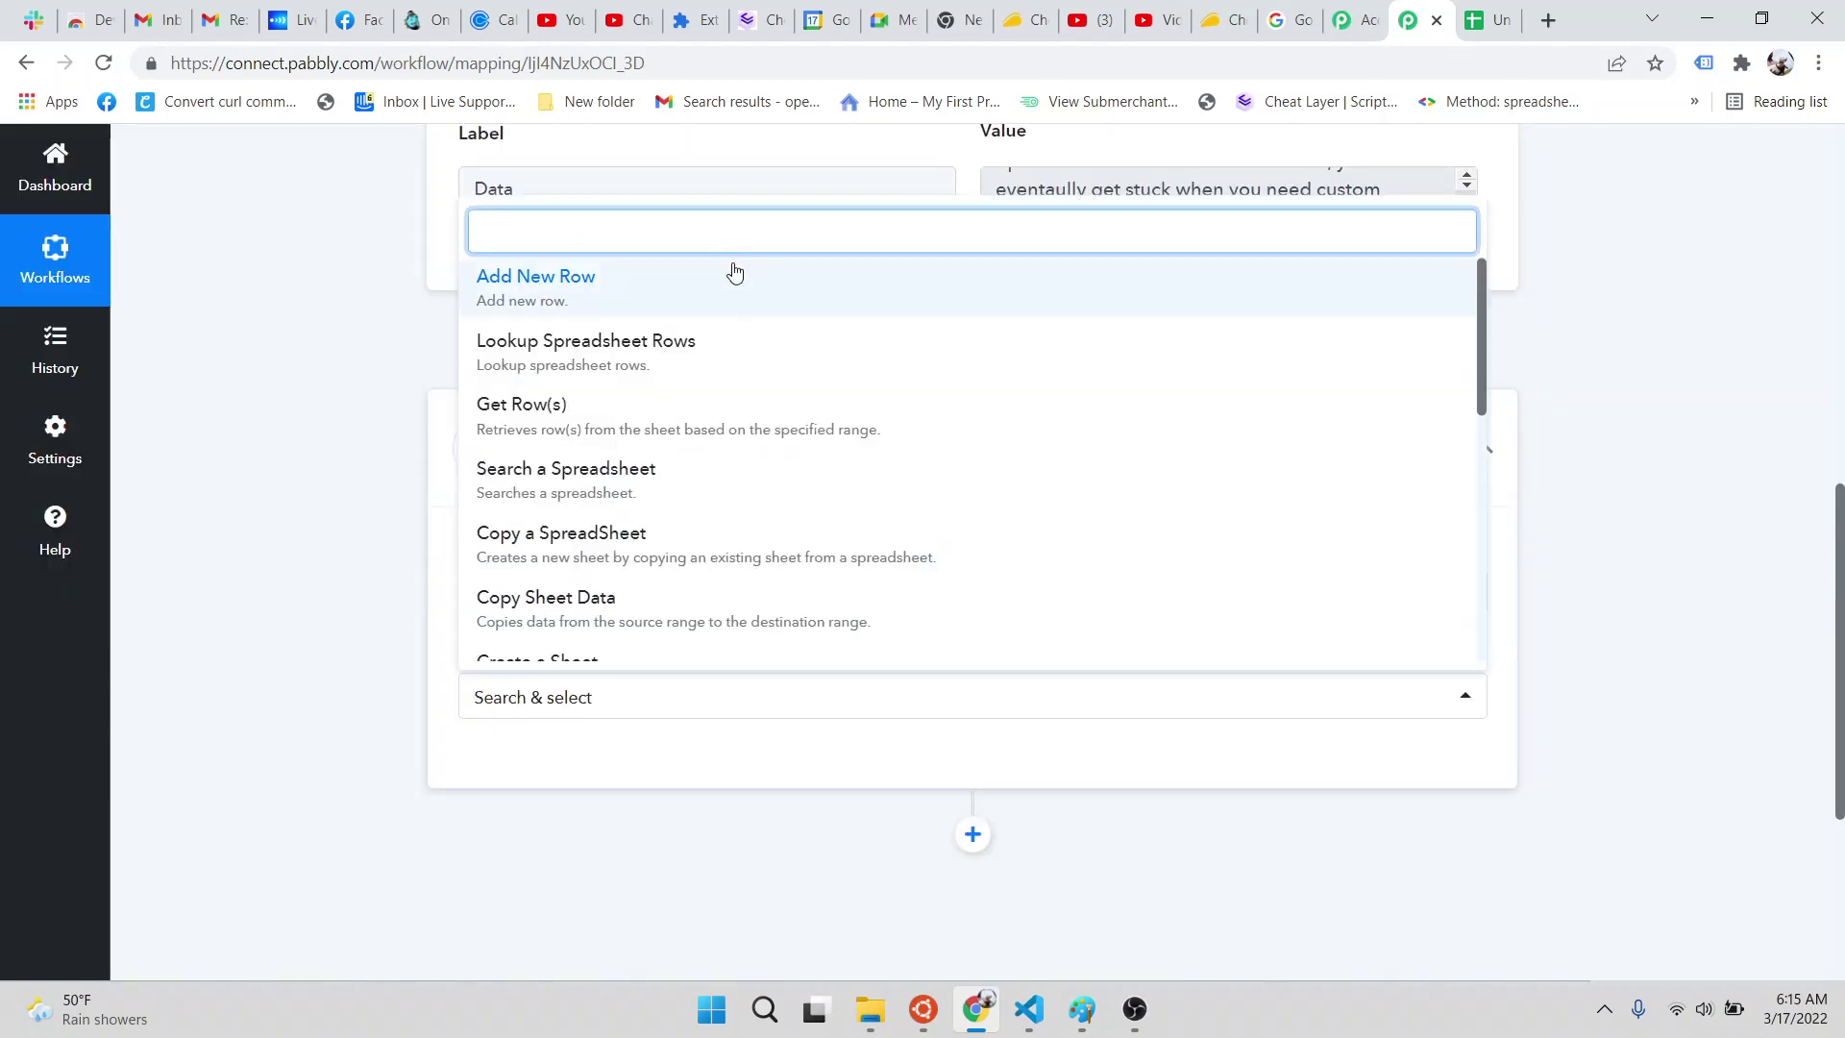
left_click(734, 276)
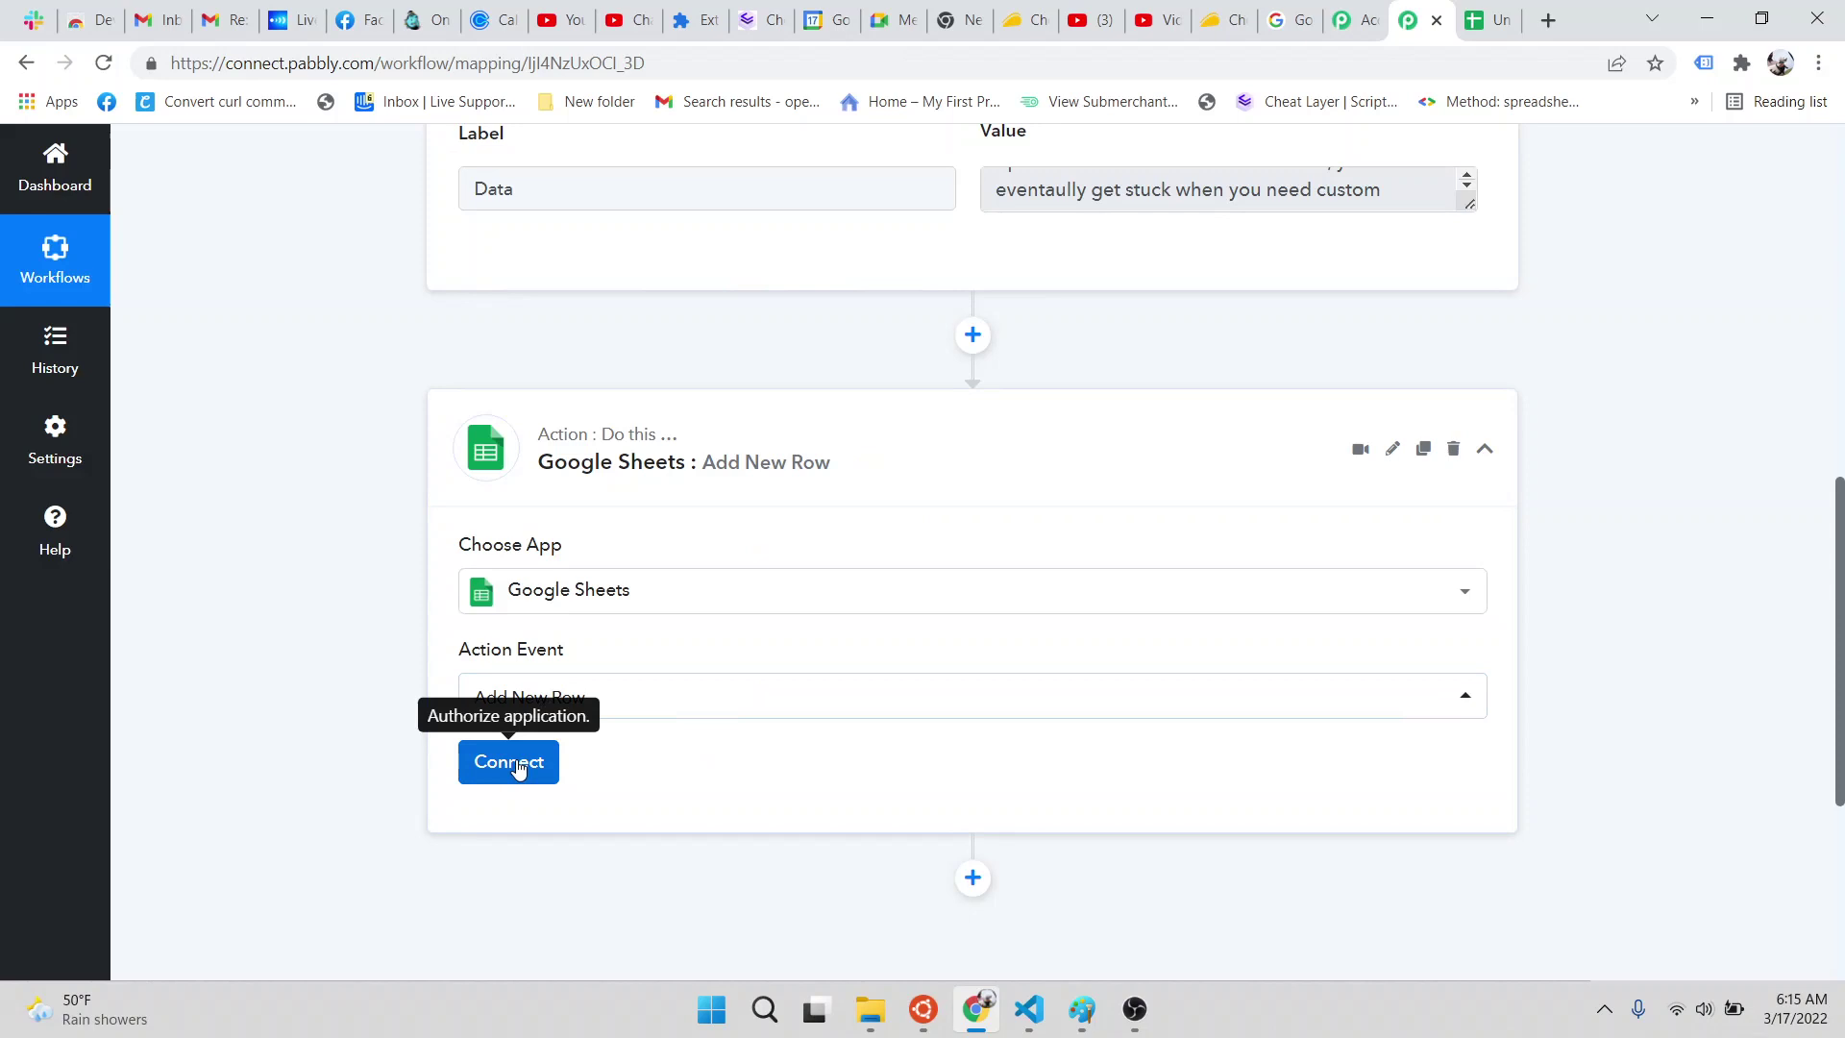
Authorize a Google account for the Google Sheets connection and acknowledge the successful authorization.
left_click(521, 766)
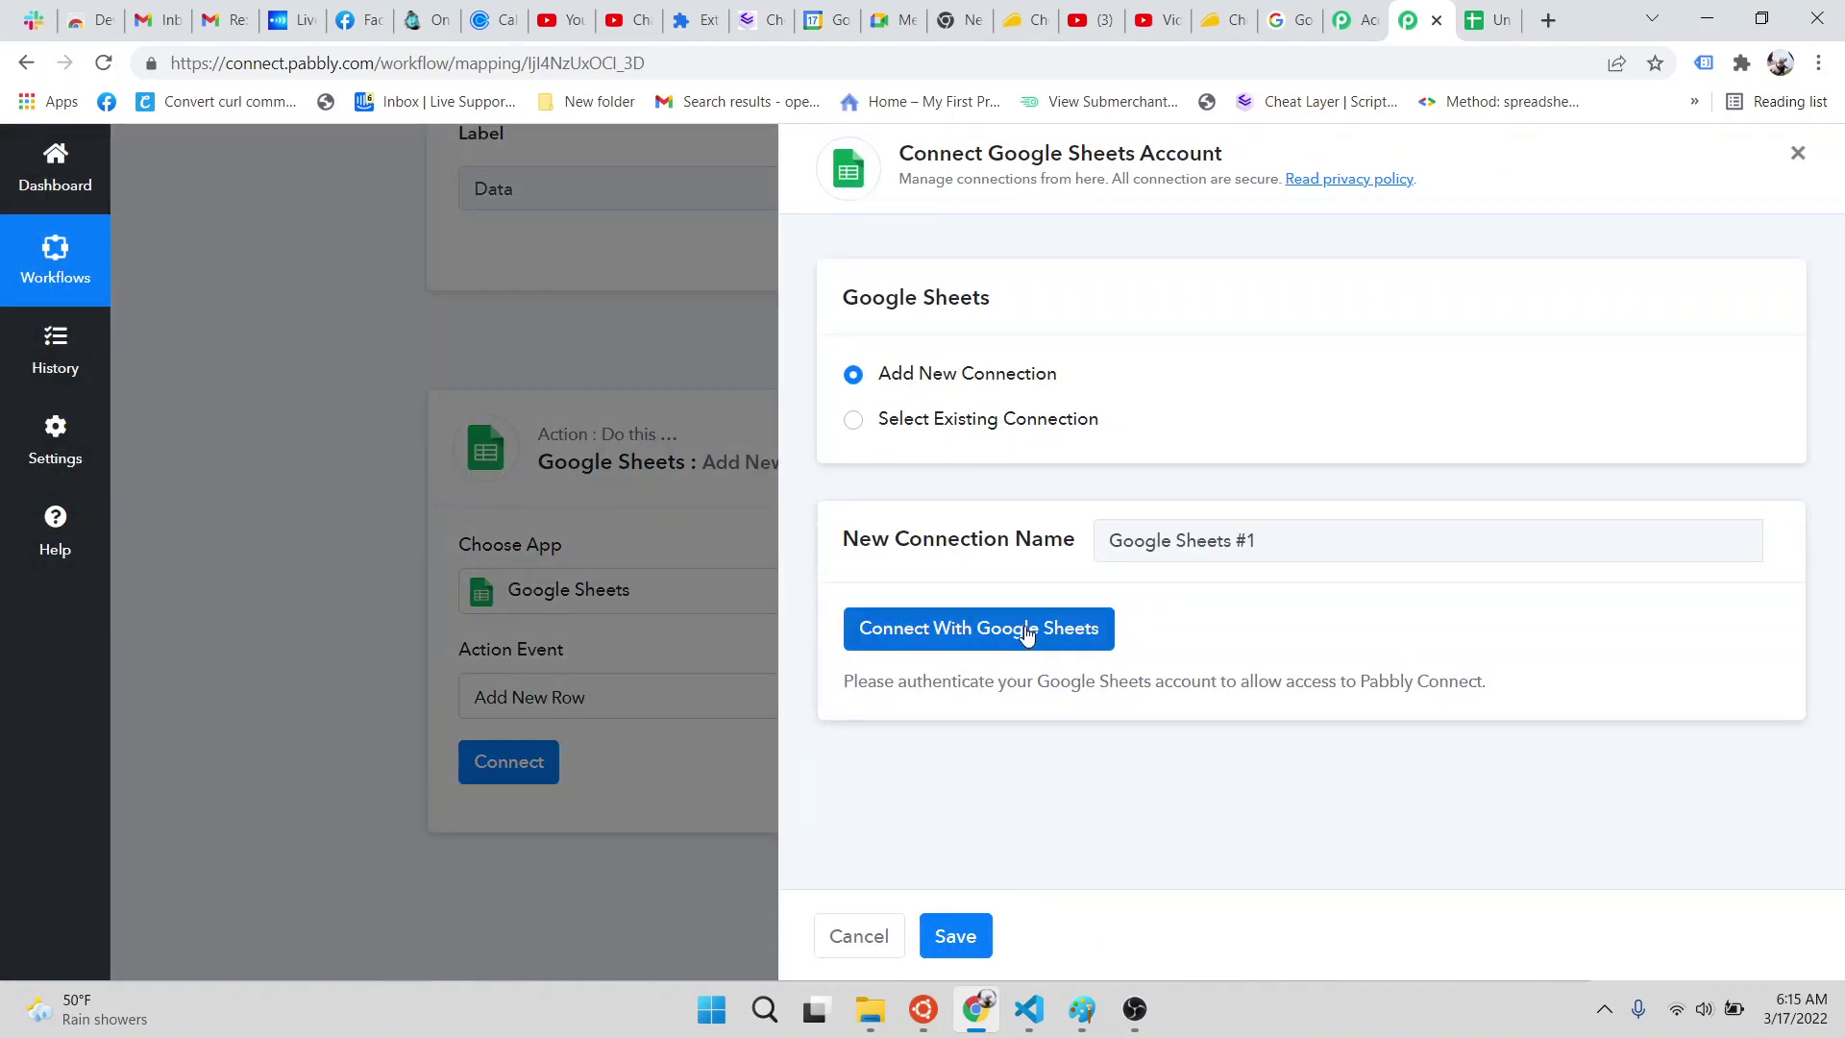
left_click(959, 932)
left_click(946, 663)
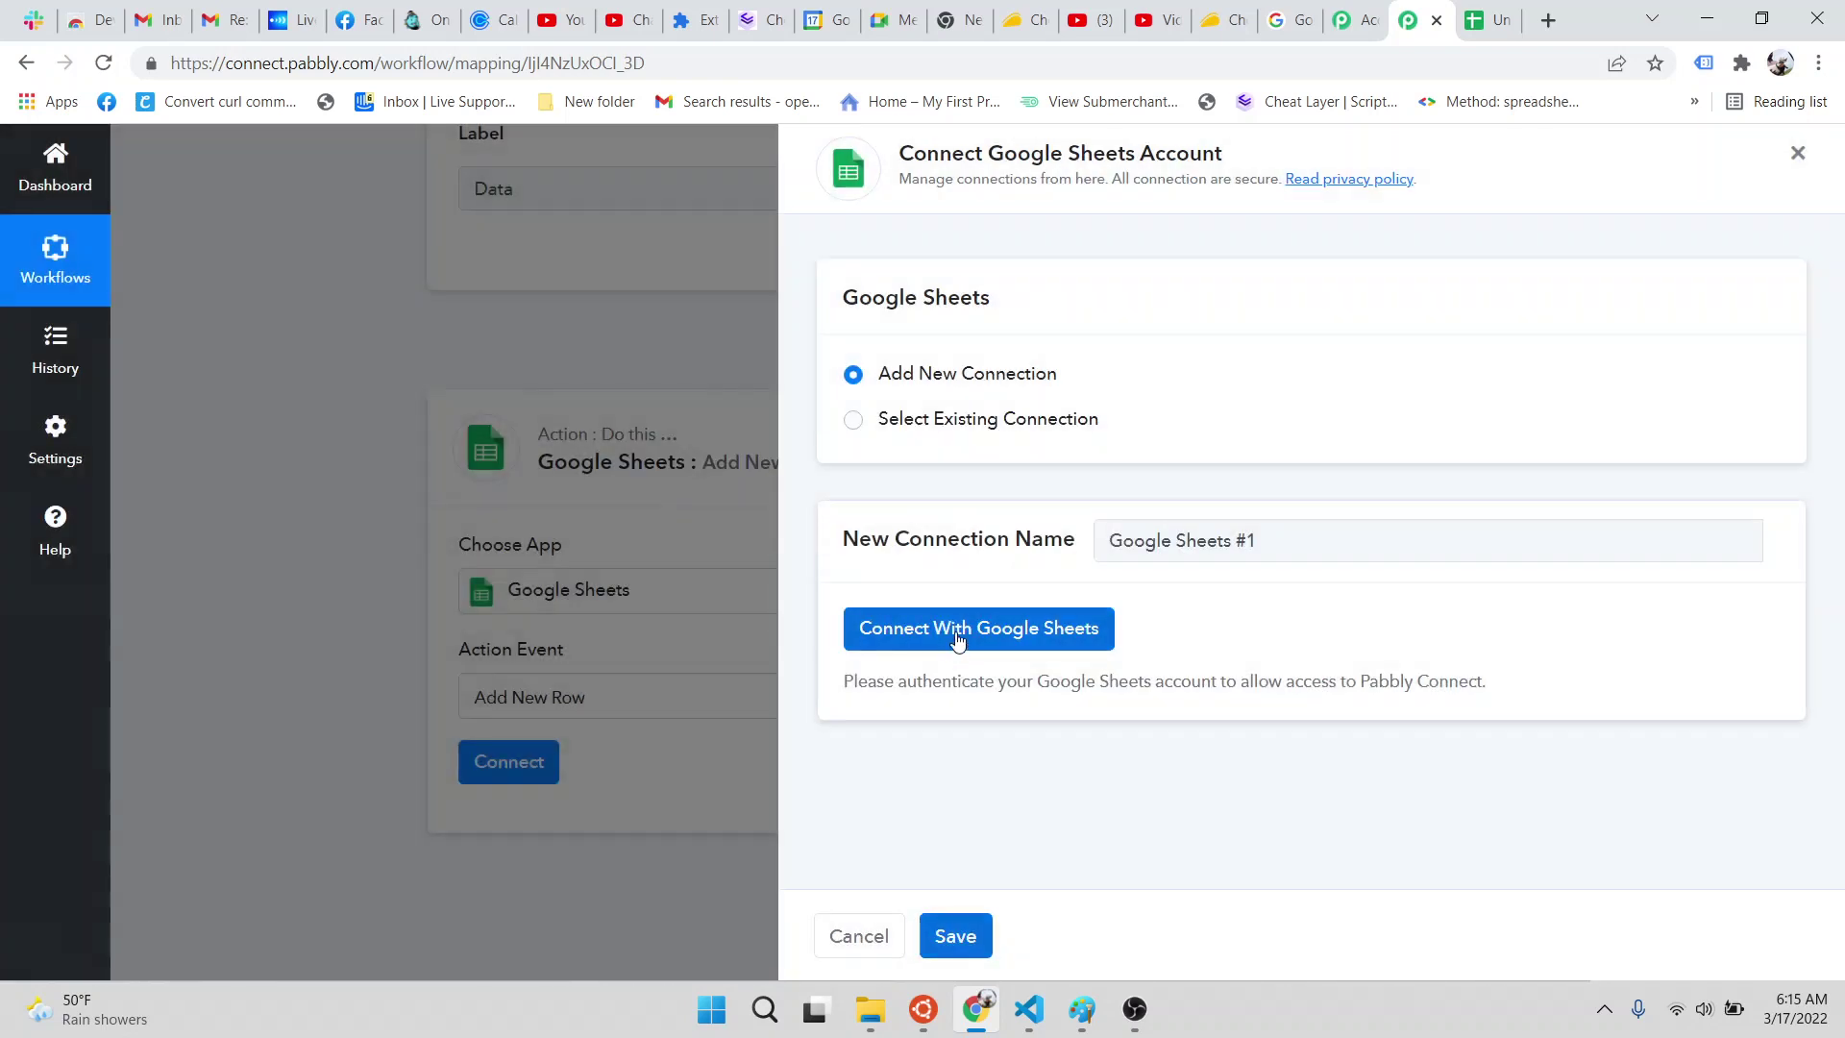
left_click(957, 639)
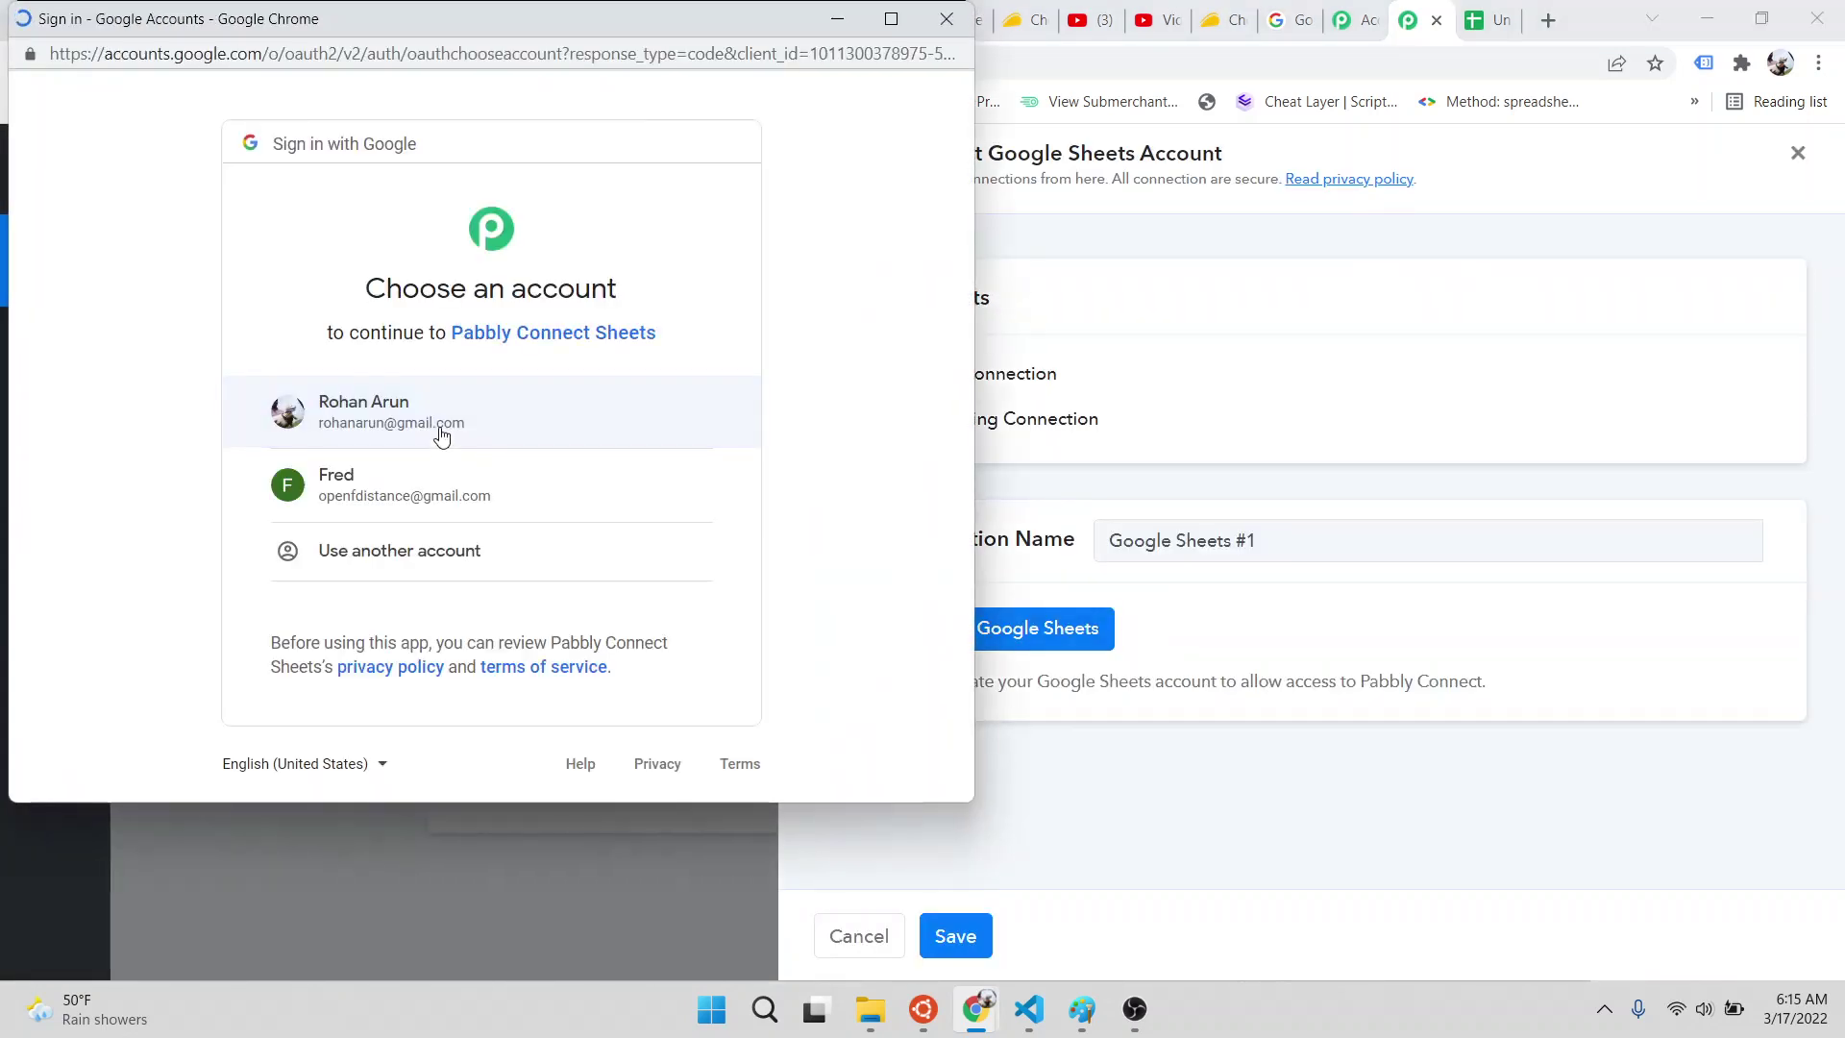
left_click(441, 423)
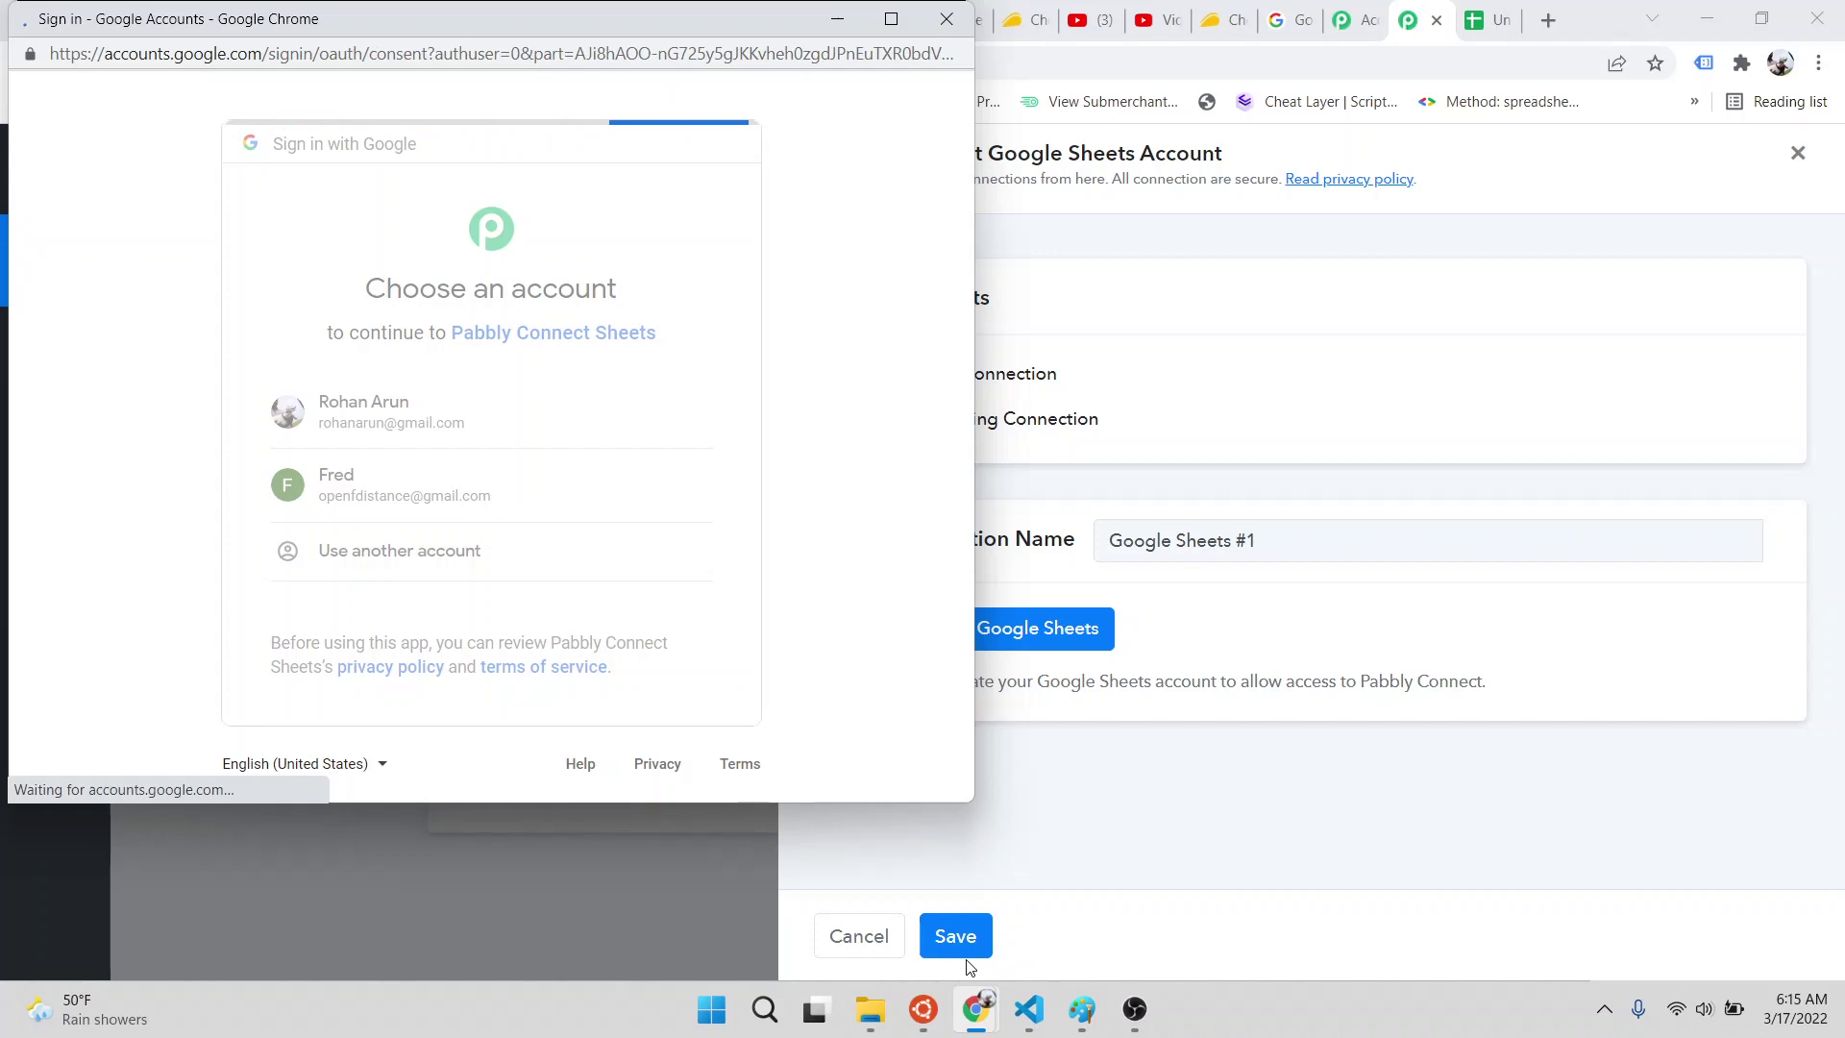
scroll(769, 711, "down", 3)
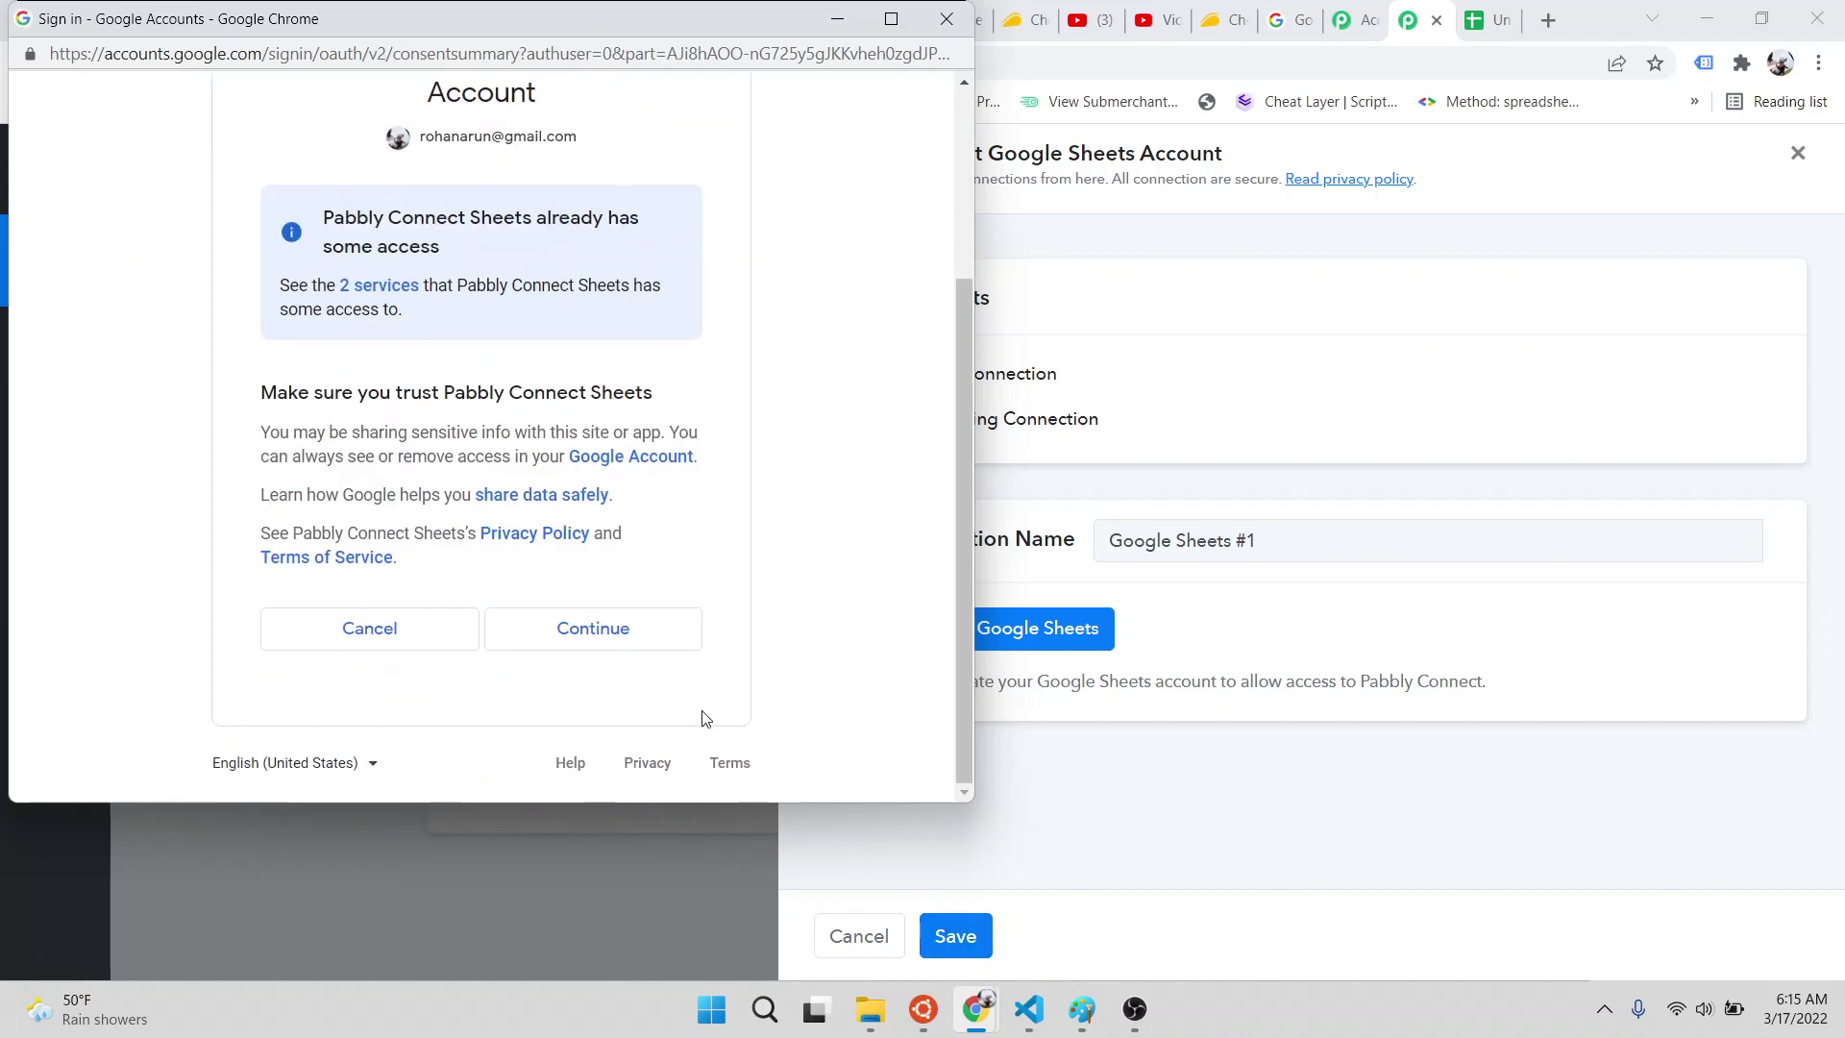
left_click(612, 630)
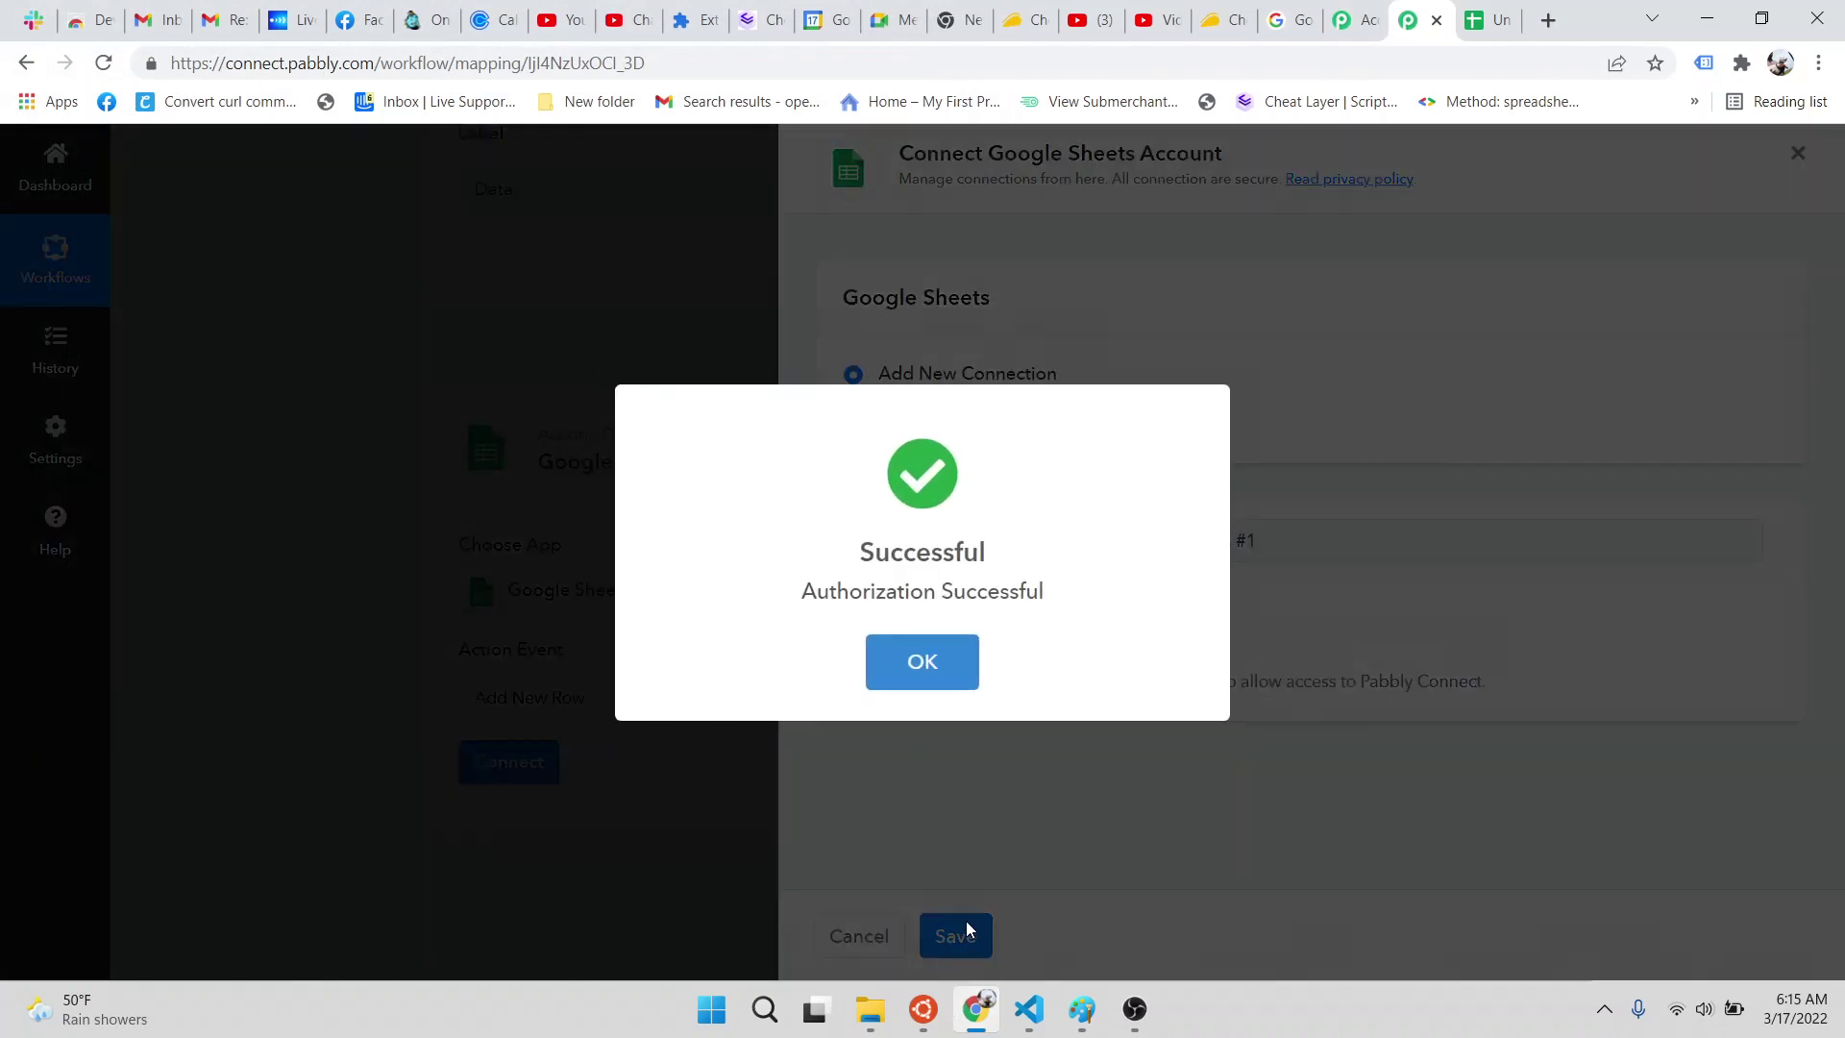
left_click(938, 689)
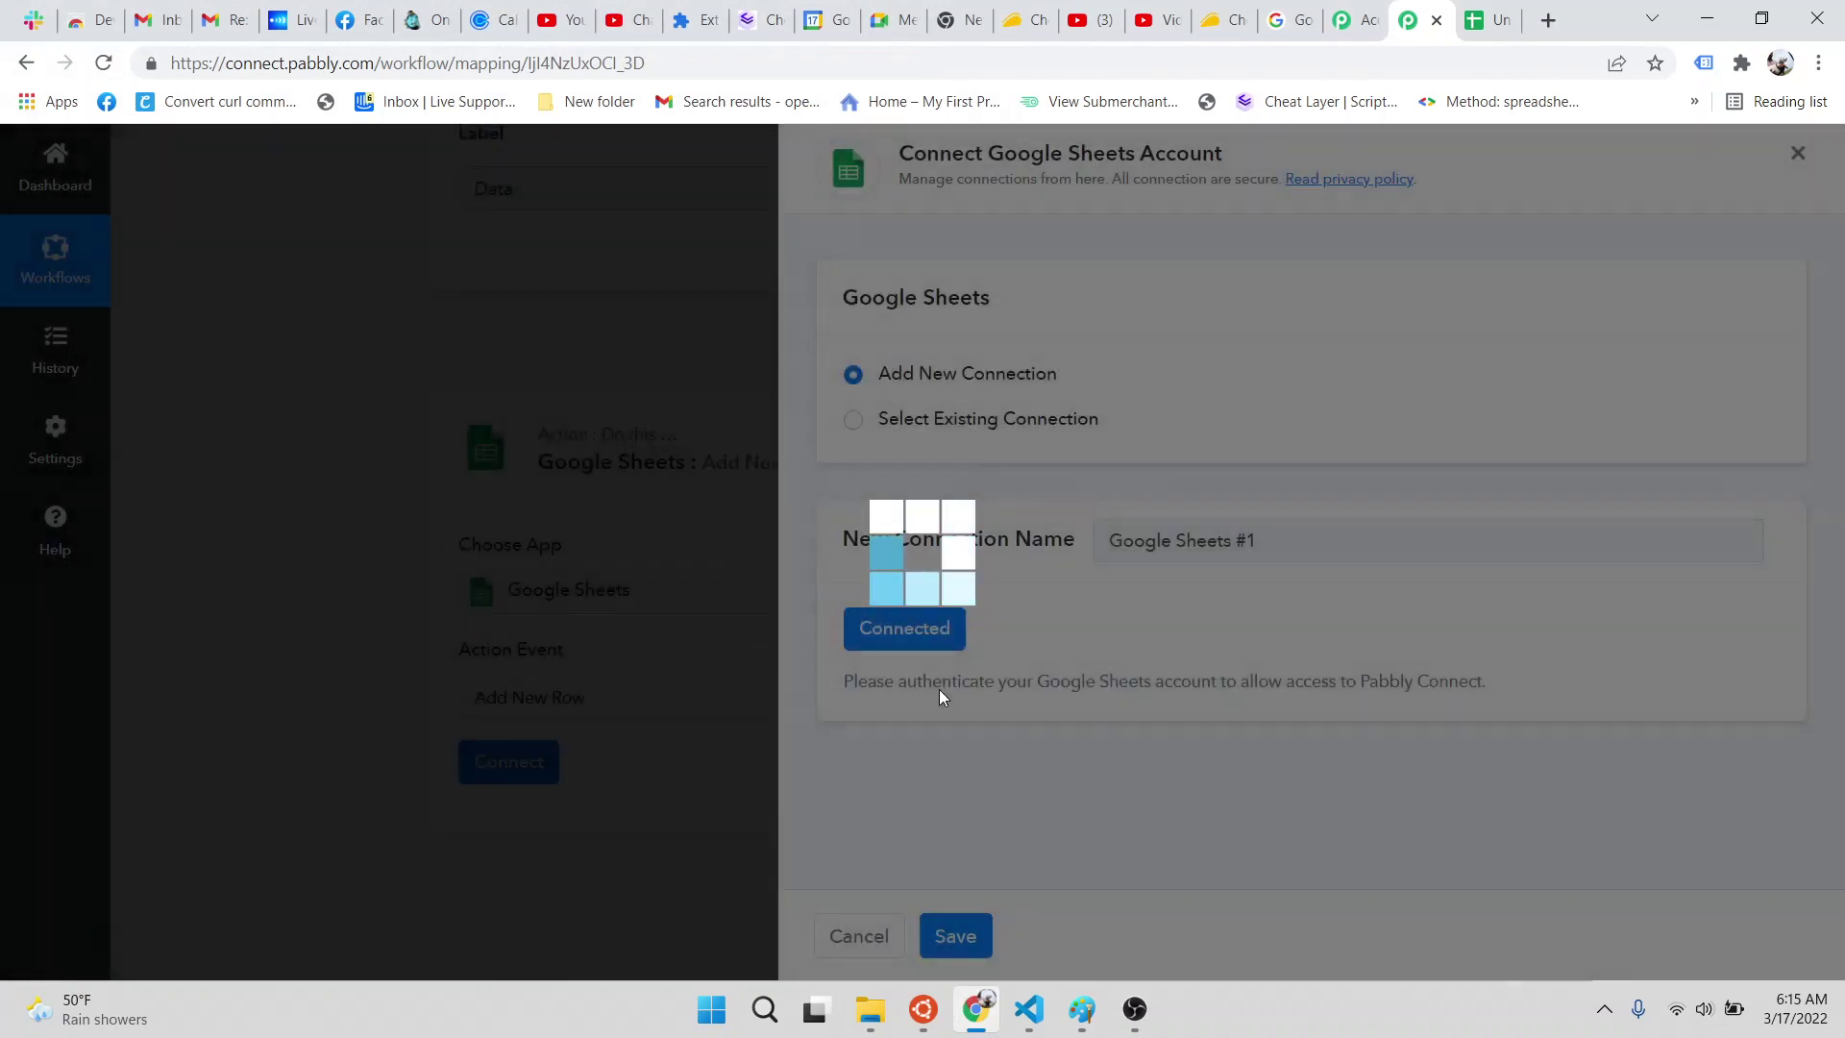
Save the Google Sheets connection and map the webhook's Data field into the Title column.
left_click(957, 934)
scroll(735, 775, "down", 3)
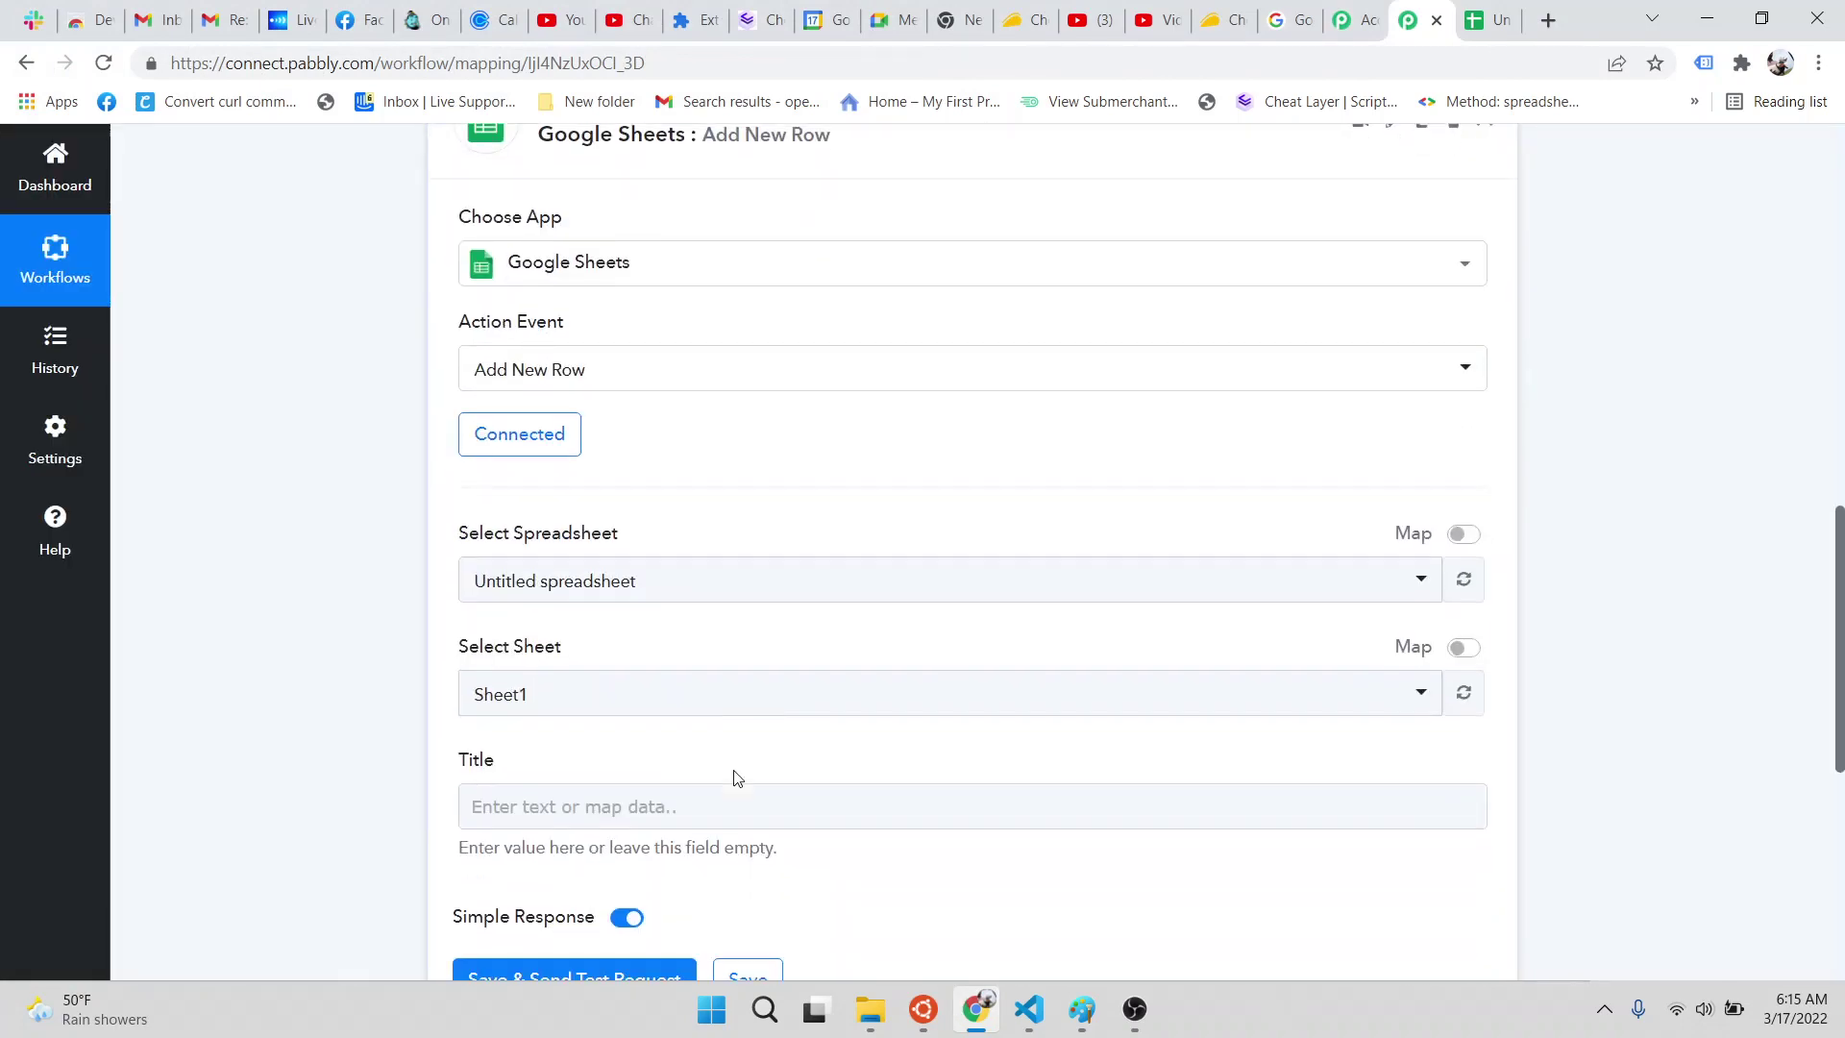
scroll(736, 774, "down", 1)
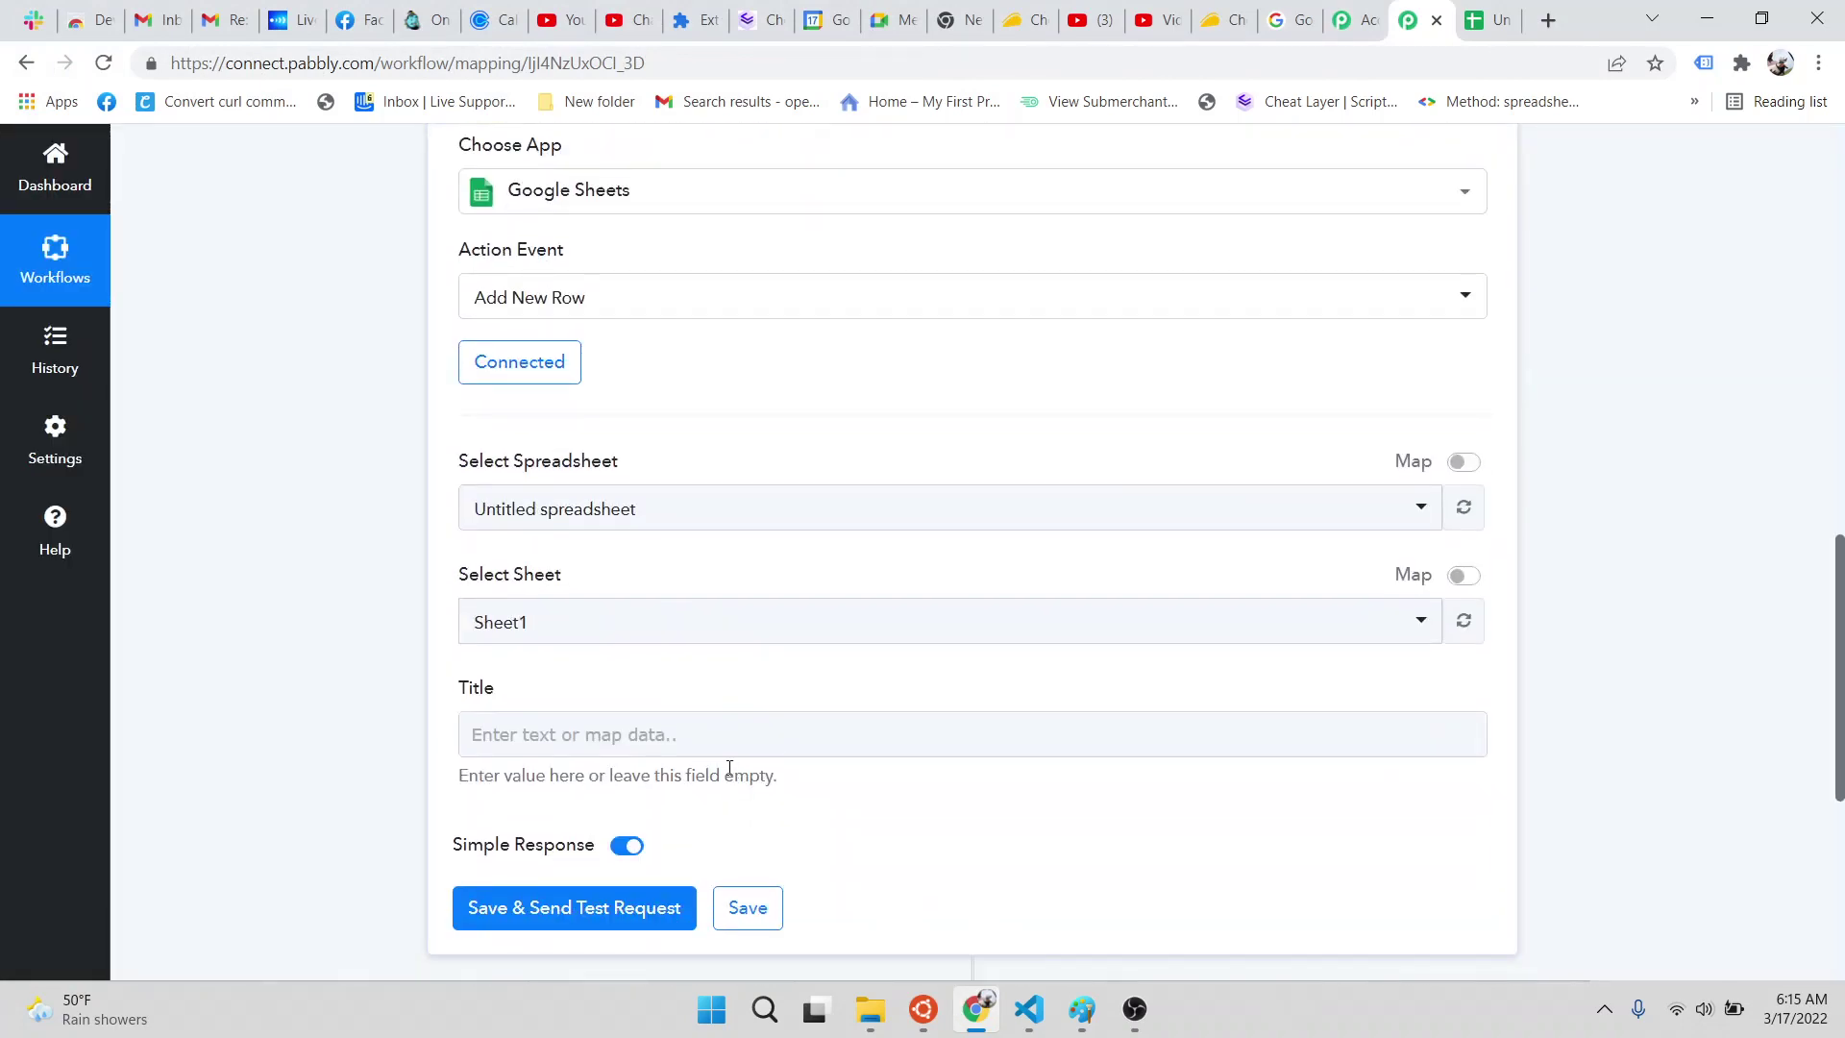
left_click(535, 730)
left_click(620, 898)
scroll(619, 881, "down", 4)
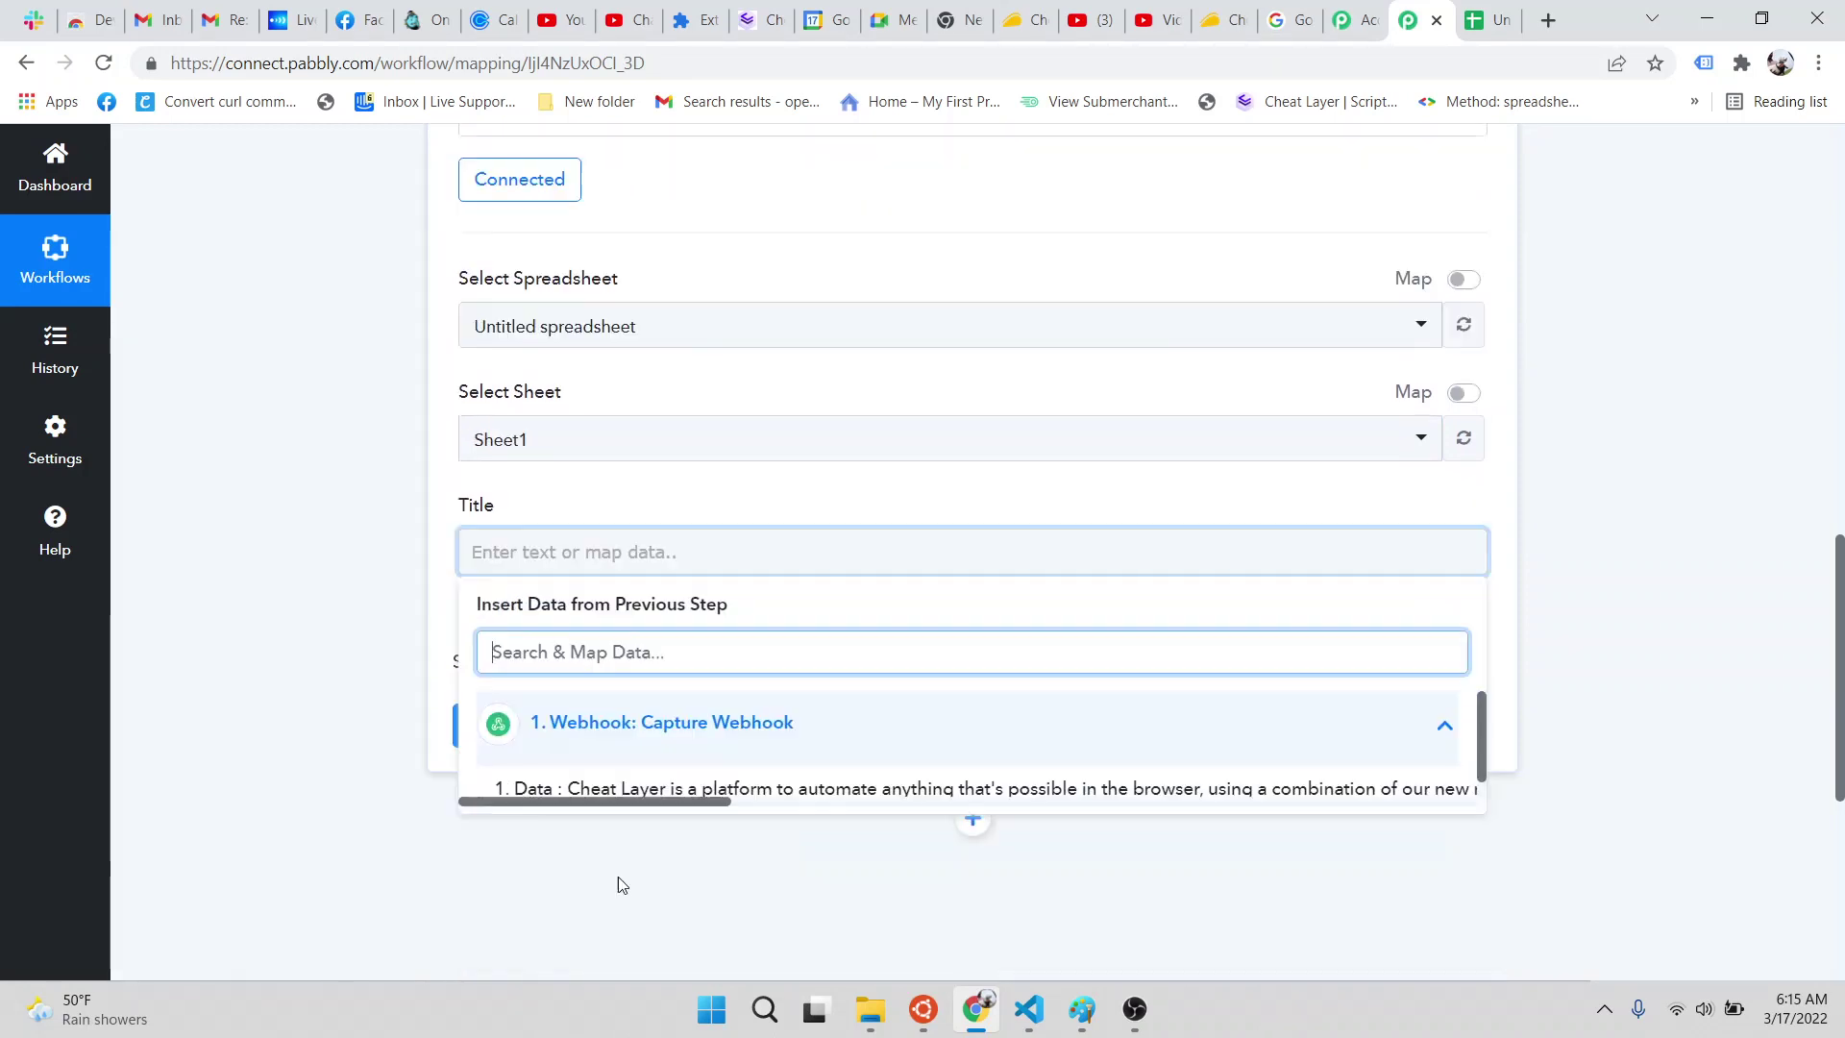
left_click(309, 458)
left_click(555, 366)
scroll(522, 329, "up", 3)
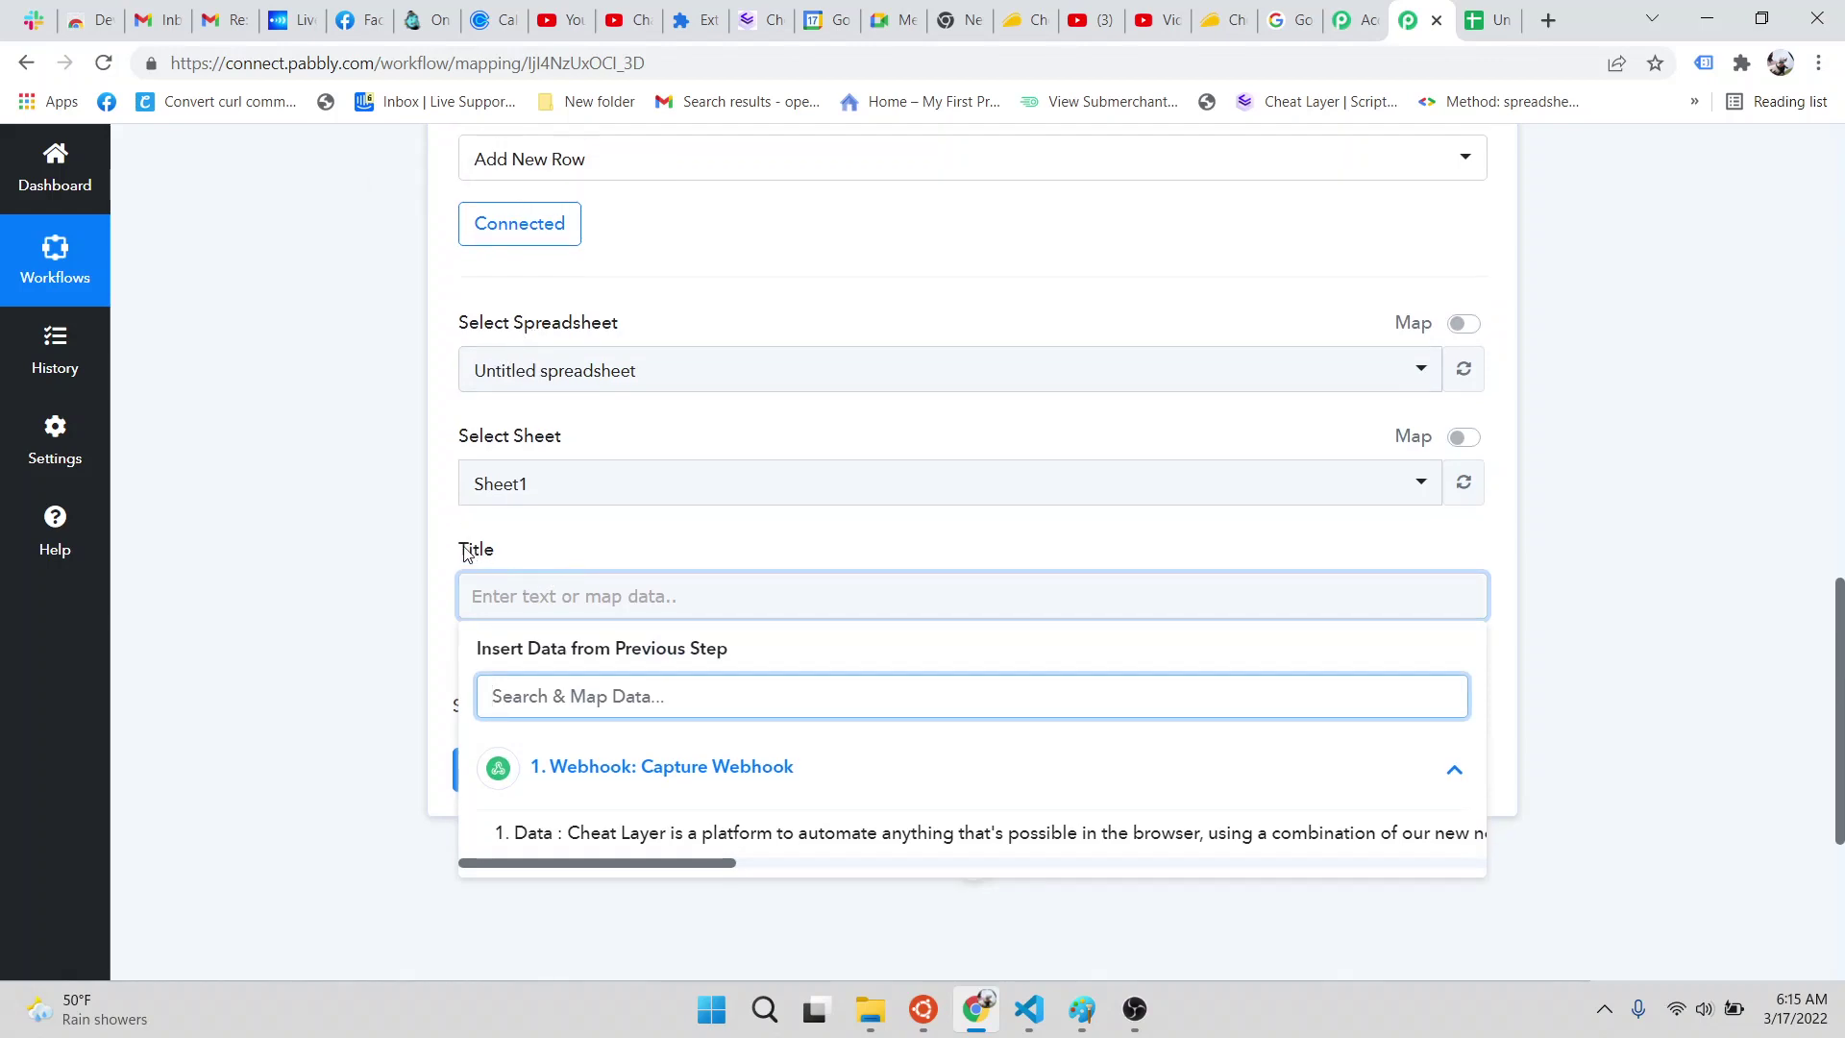
left_click(610, 768)
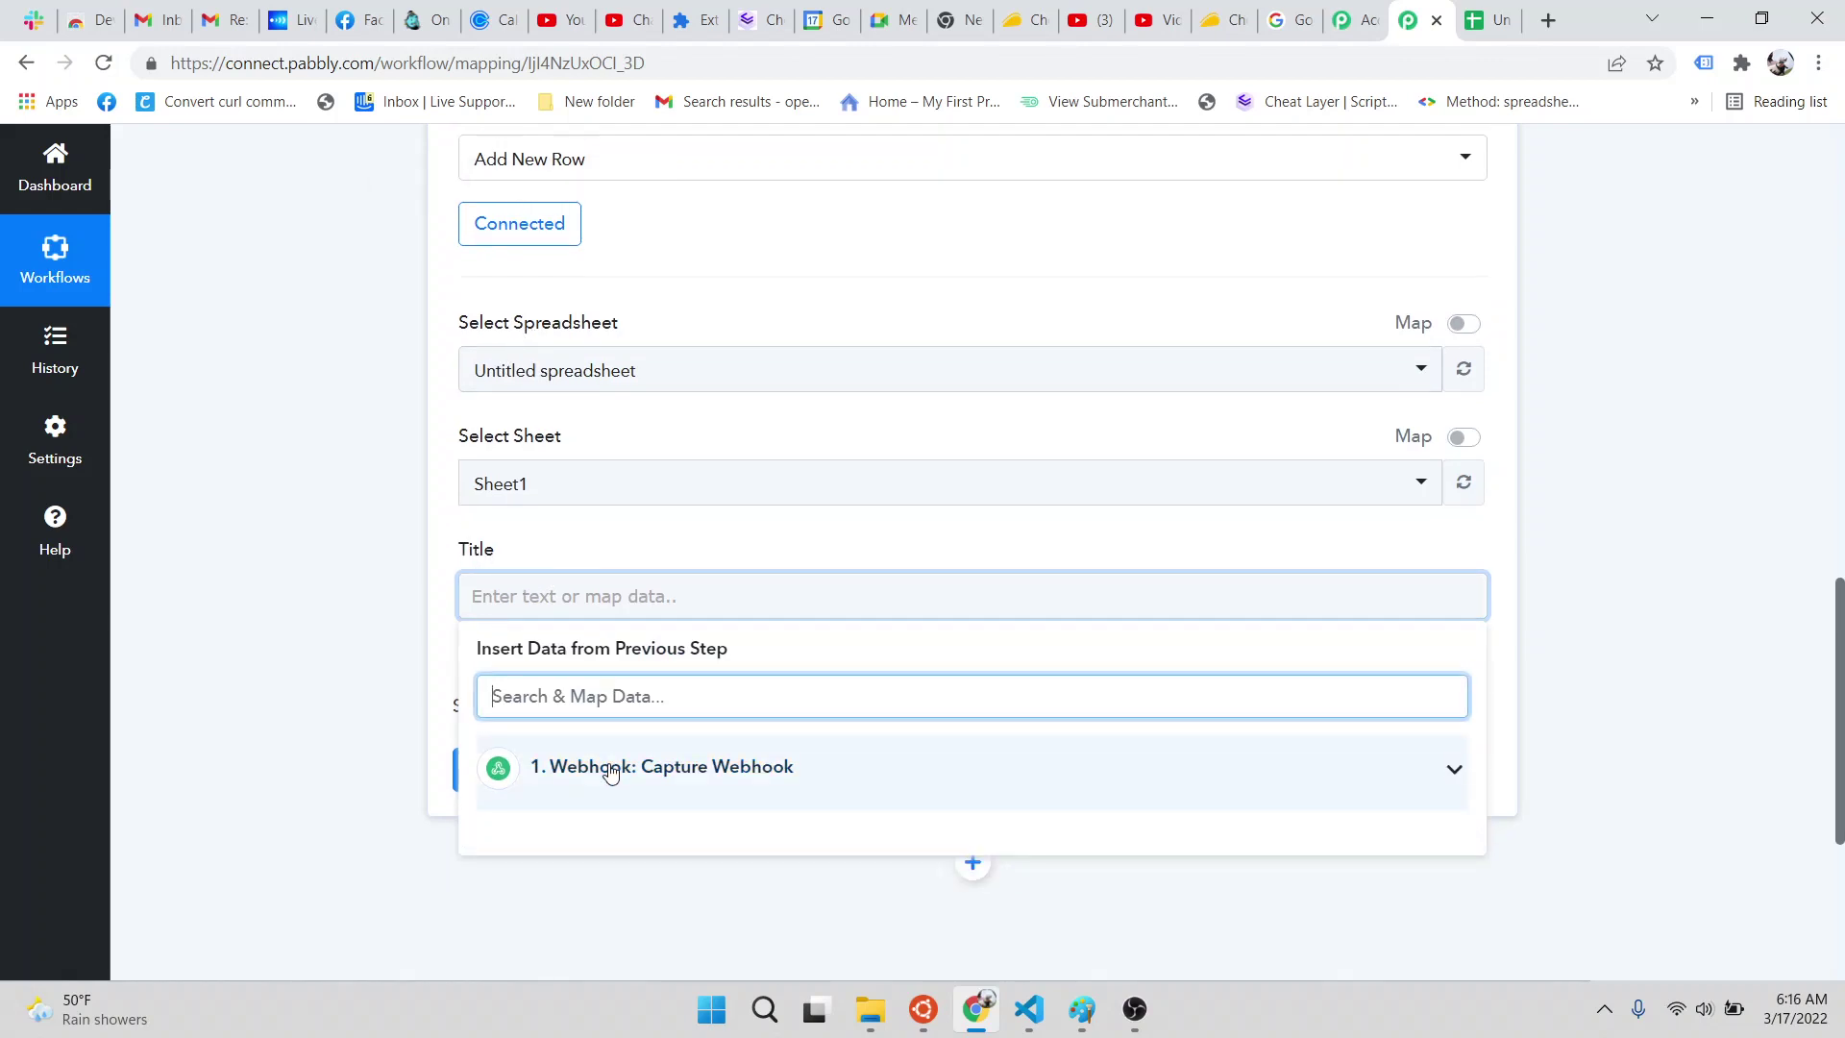
left_click(611, 769)
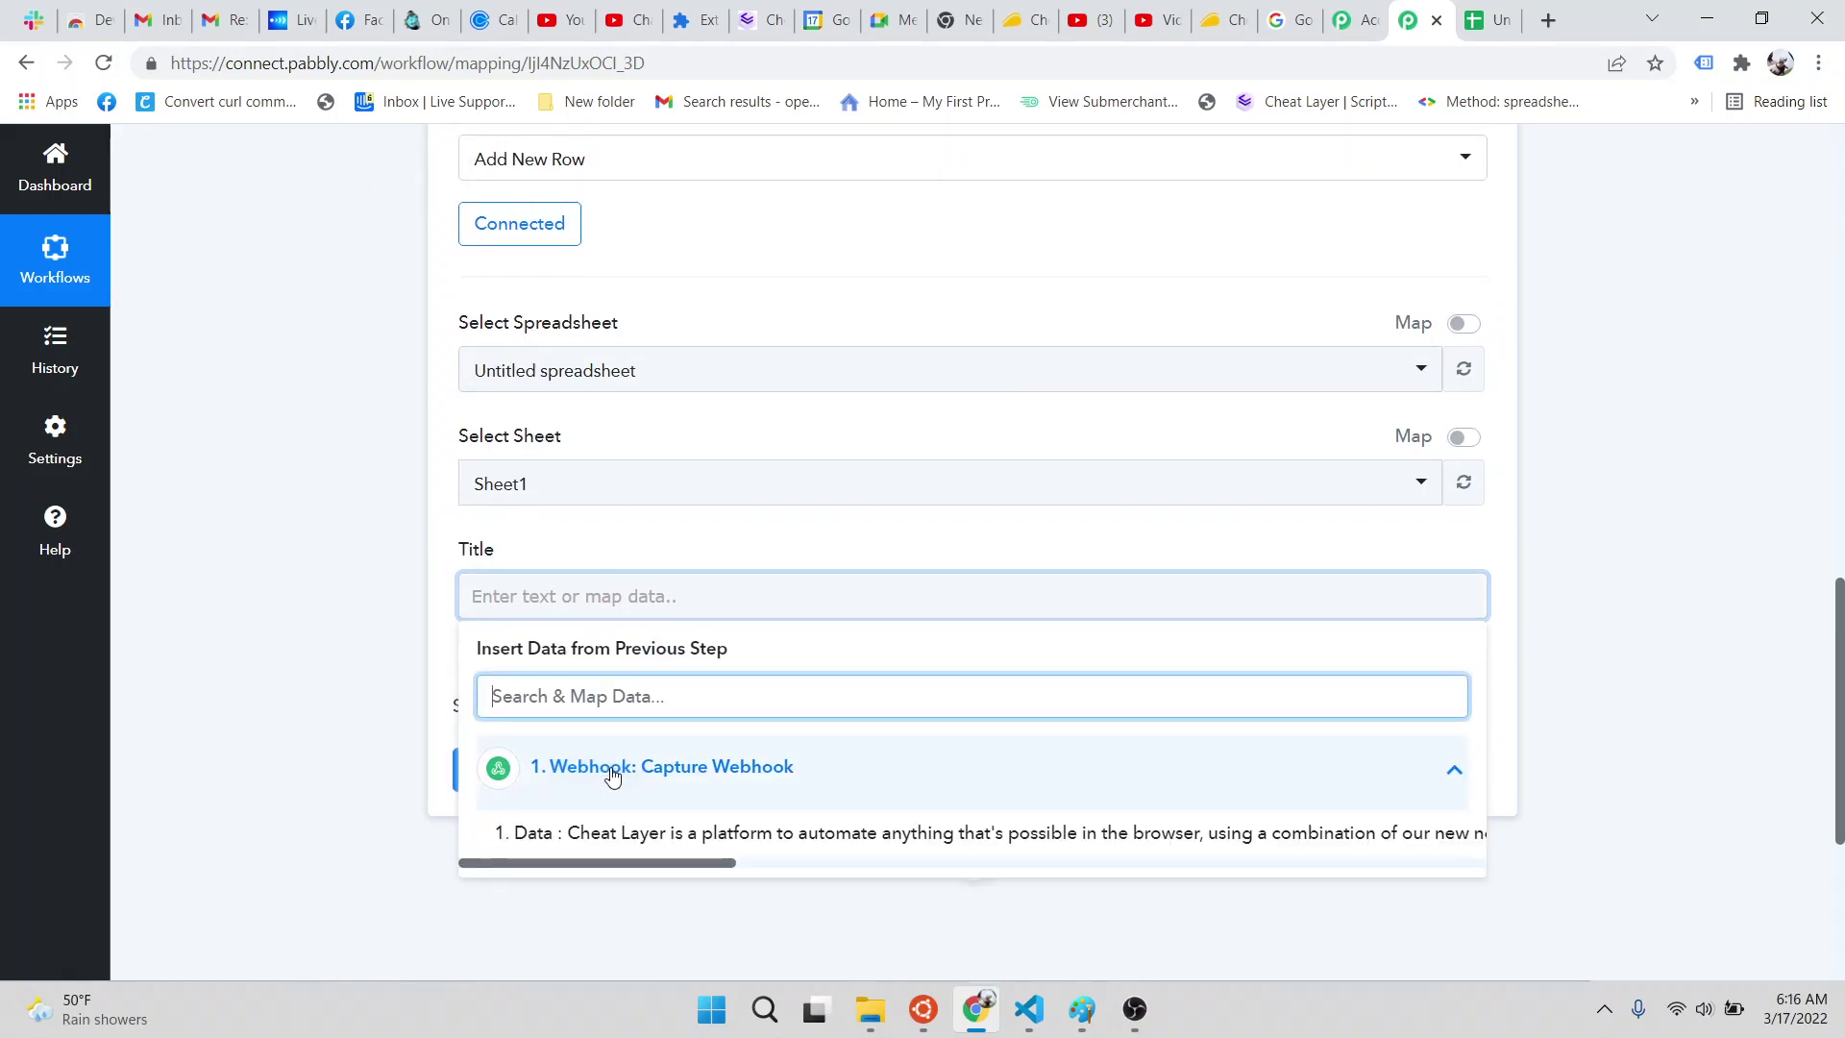
left_click(632, 836)
left_click(357, 739)
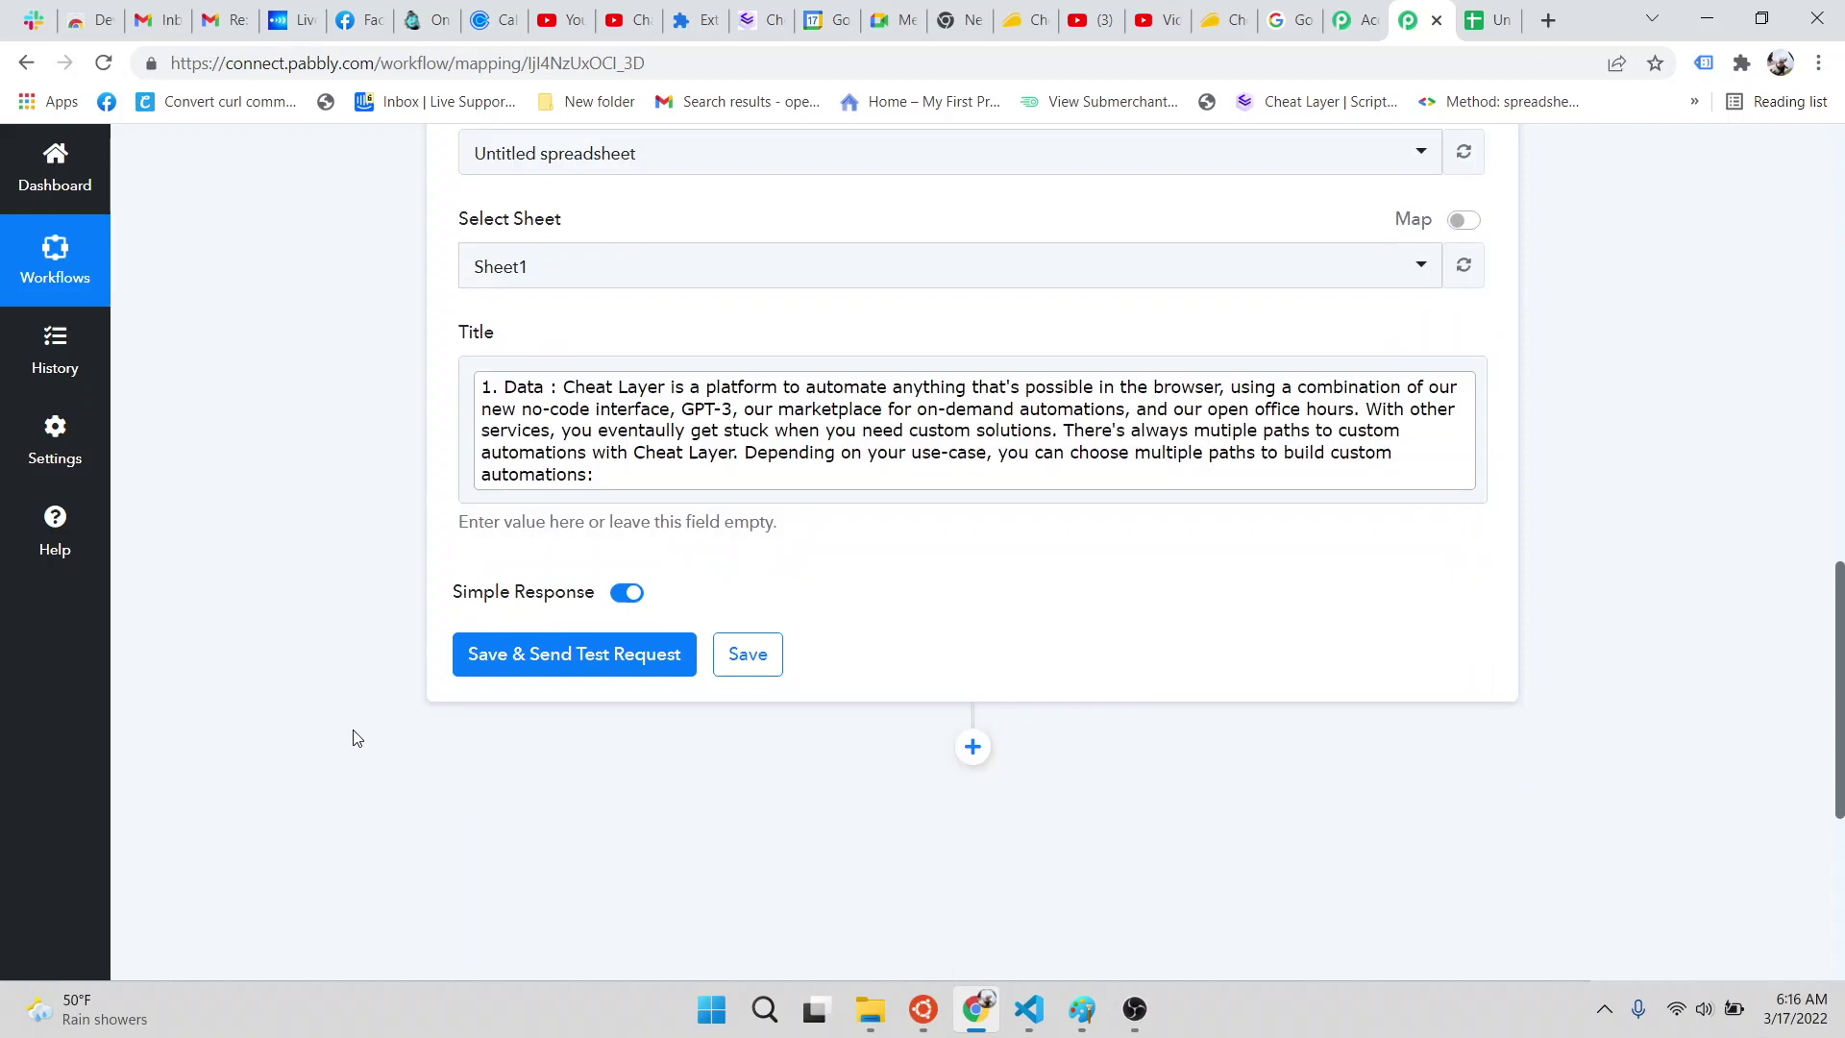
Save and send a test request, confirming the intro text appears in sheet row 2.
scroll(357, 739, "down", 1)
left_click(589, 610)
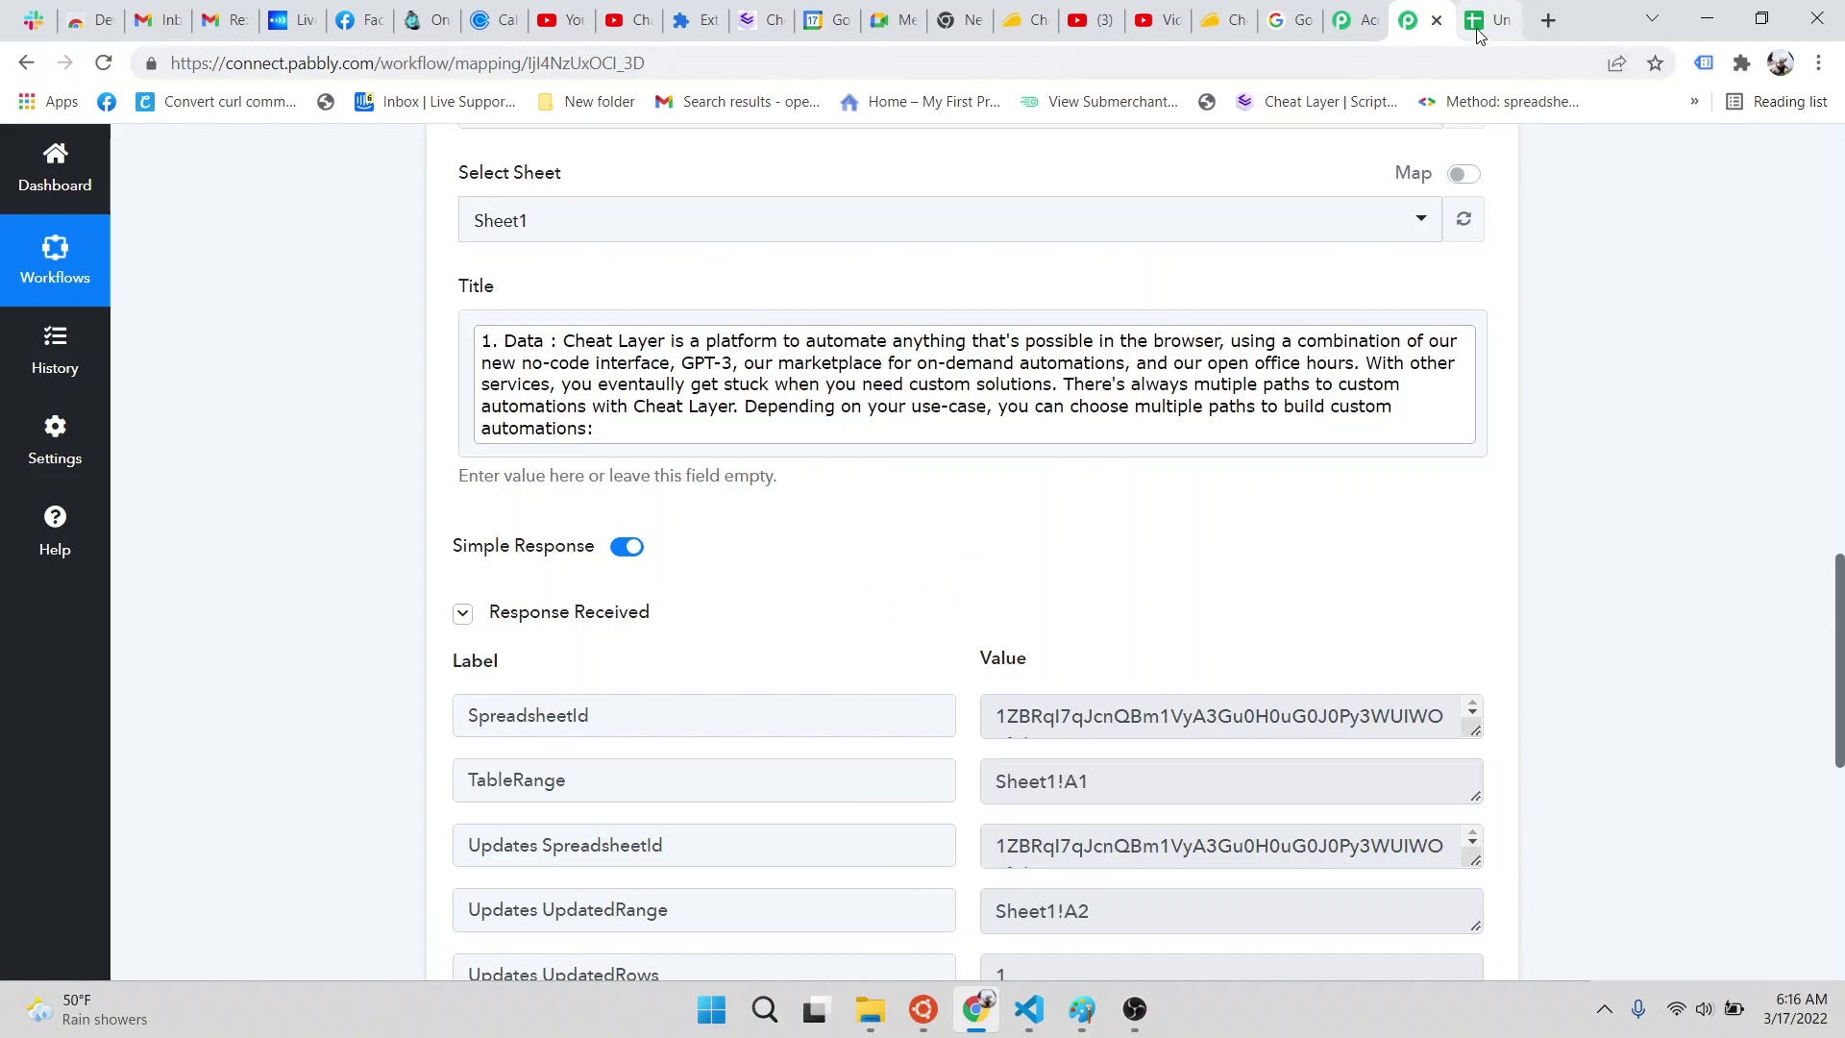
left_click(1480, 27)
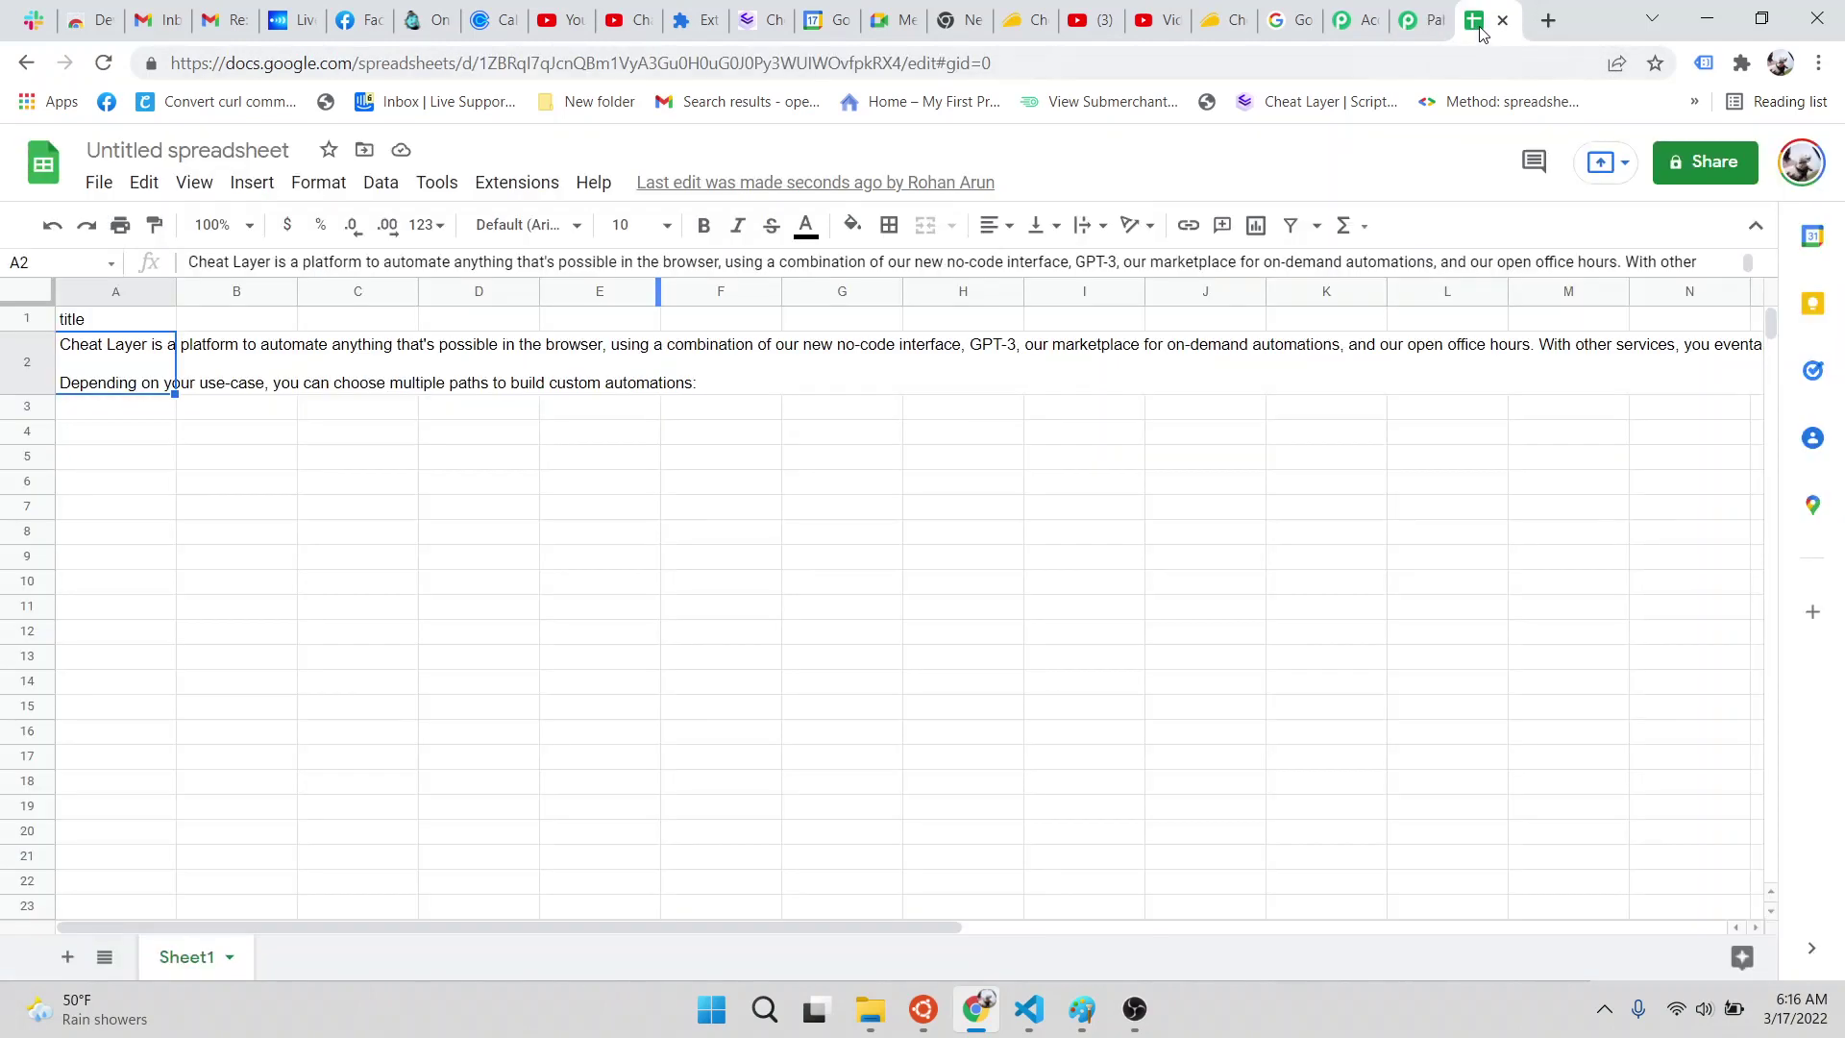
left_click(747, 37)
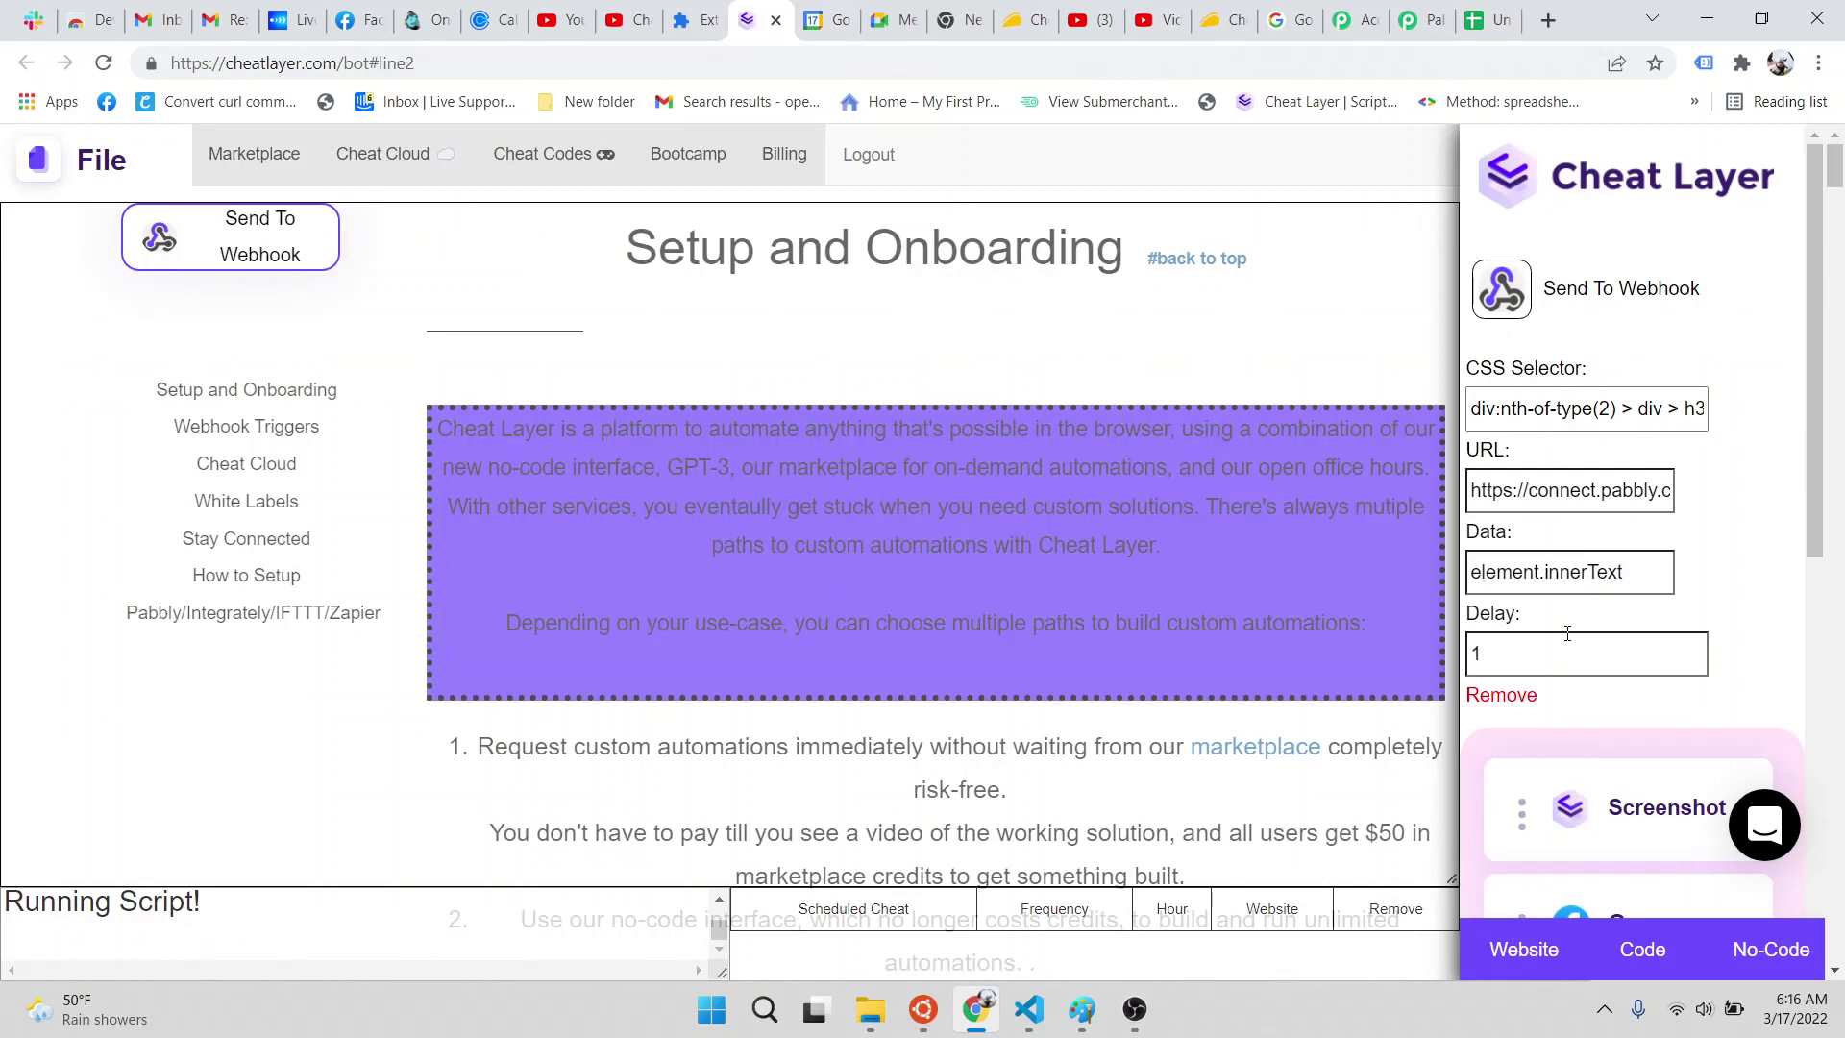
Clear the spreadsheet's webhook rows with Ctrl+A and Delete, then go back to Cheat Layer.
scroll(1567, 633, "down", 5)
left_click(1521, 663)
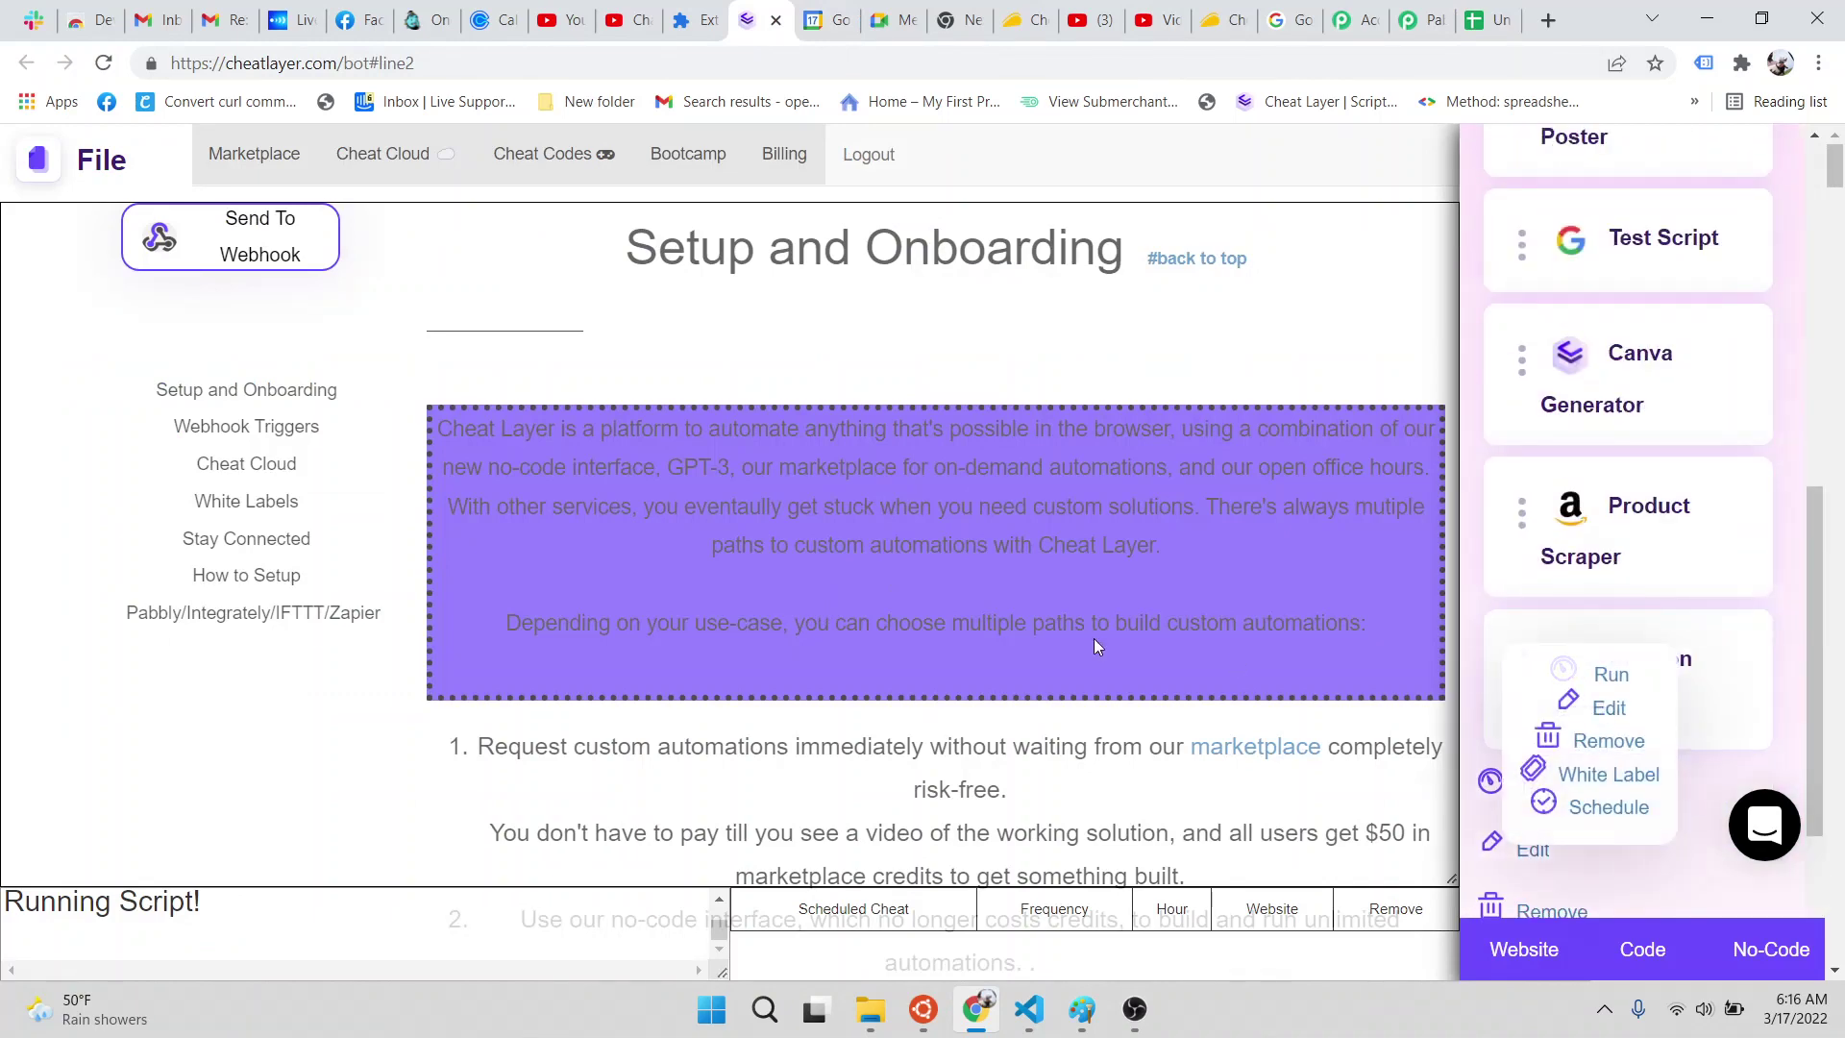
left_click(1477, 19)
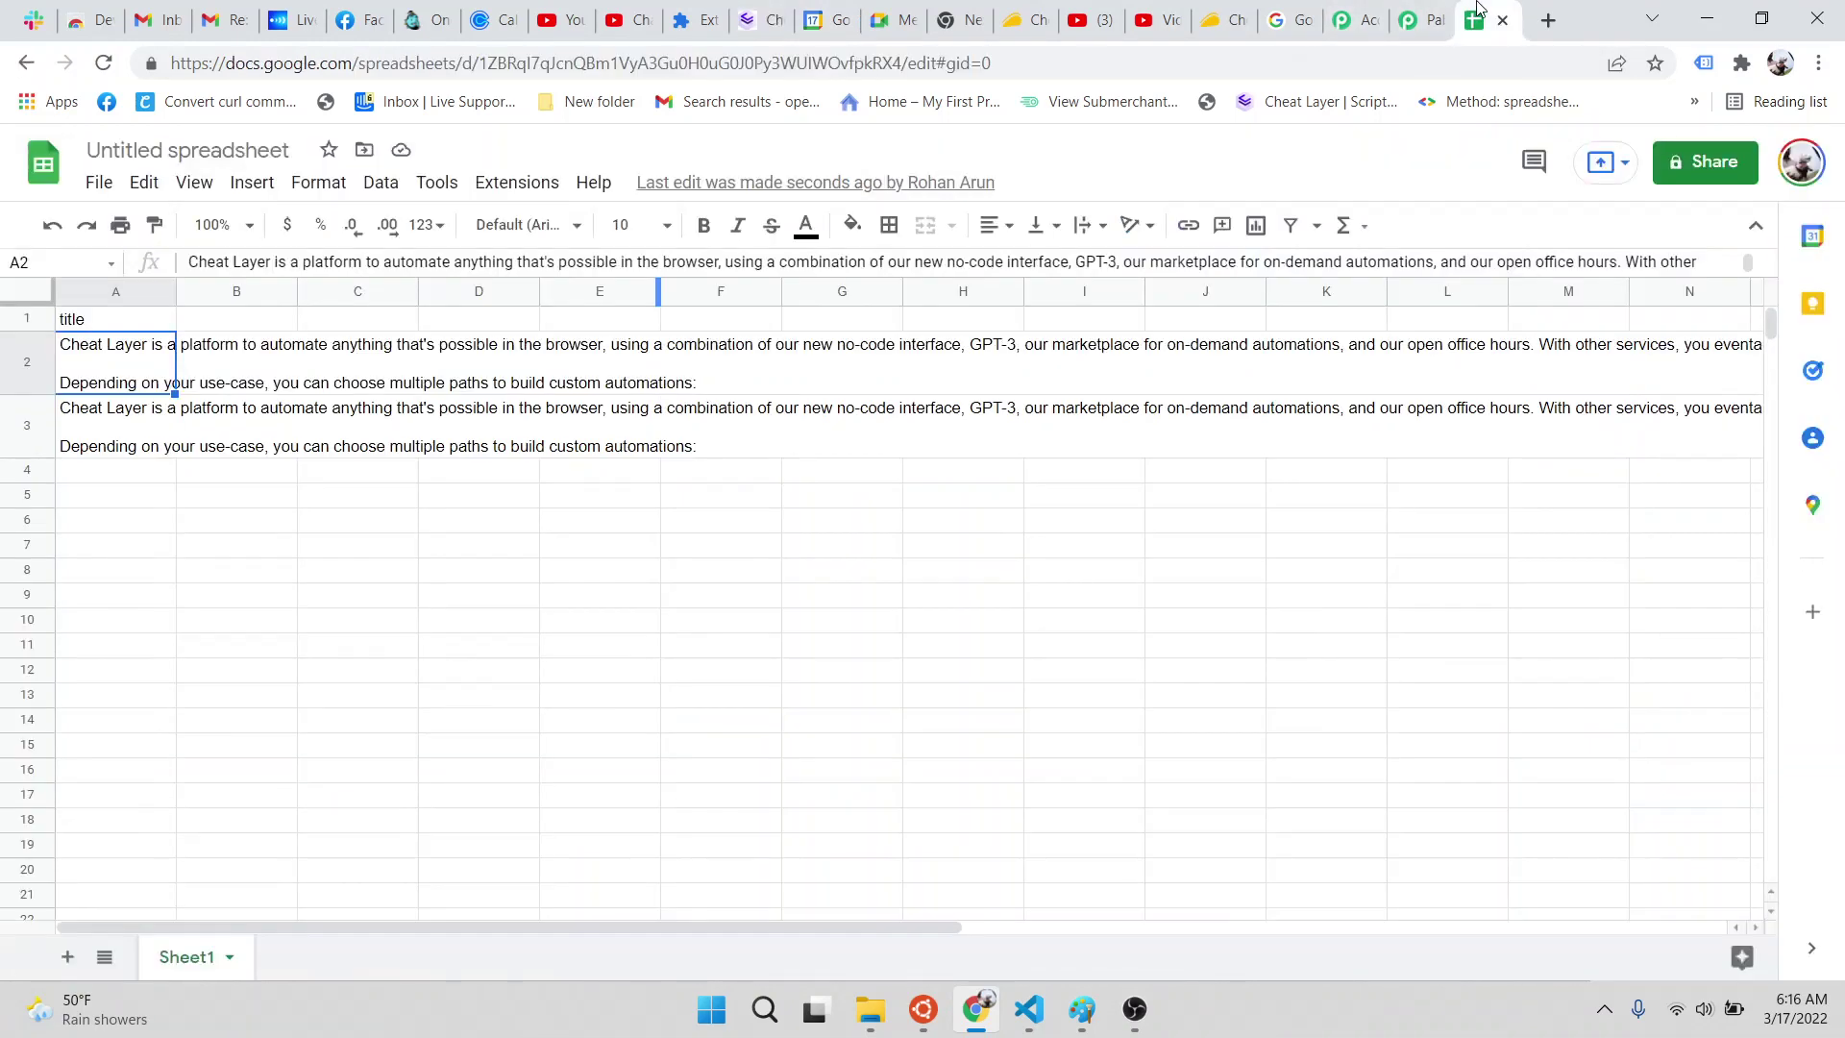
left_click(1156, 705)
key("ctrl+a")
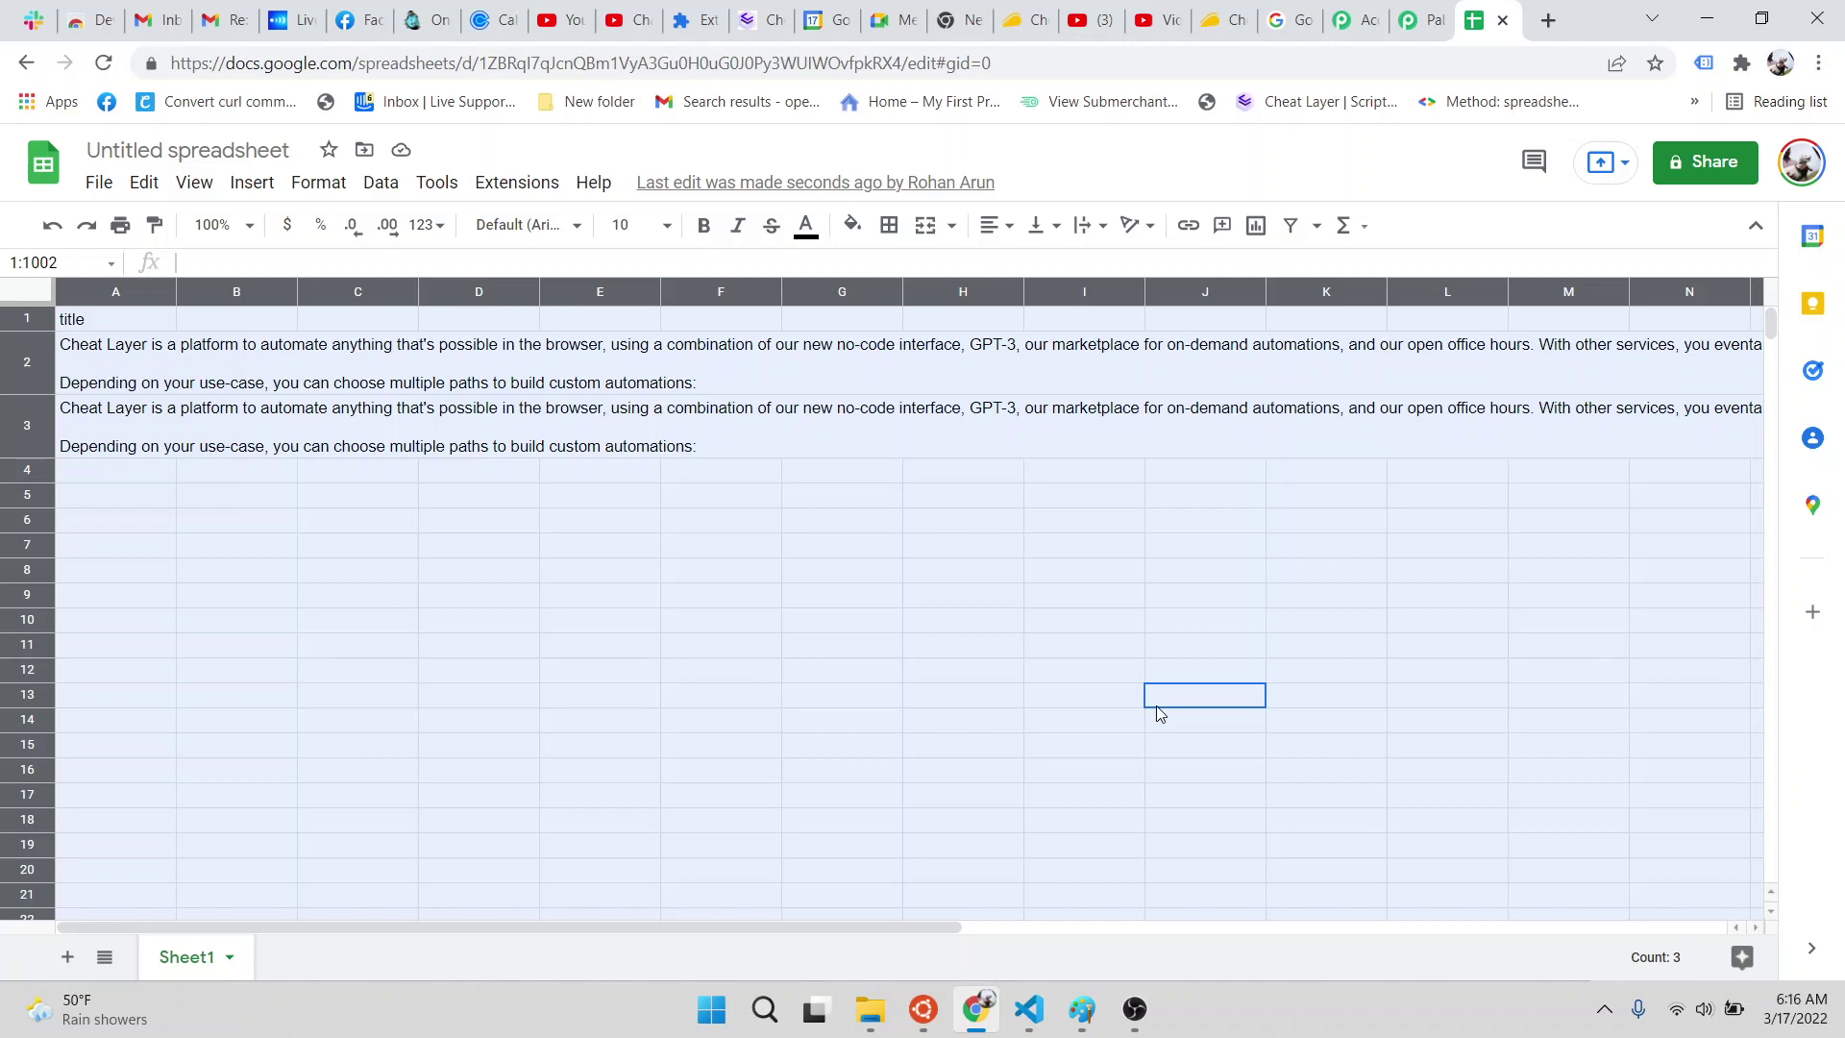
key("Delete")
left_click(889, 446)
left_click(759, 17)
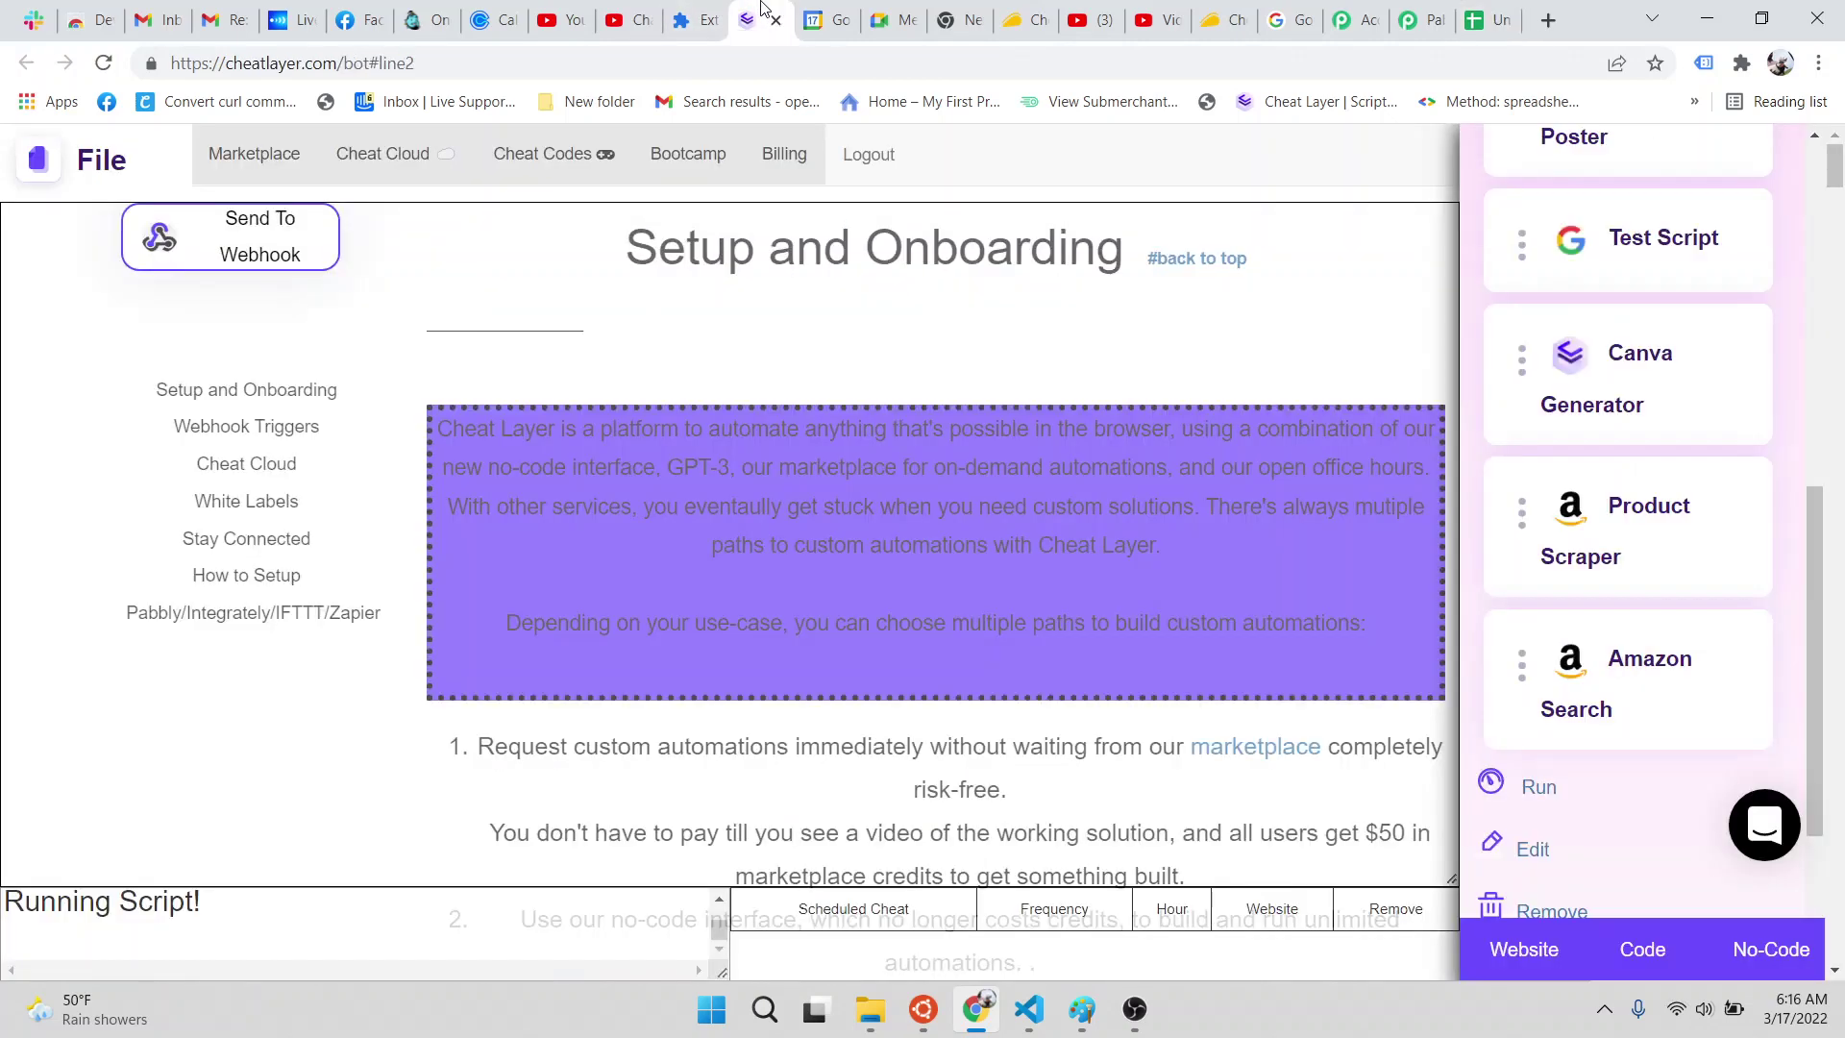
Reload Cheat Layer and attach a Scrape To GSheets action to the intro paragraph, targeting Sheet1.
key("F5")
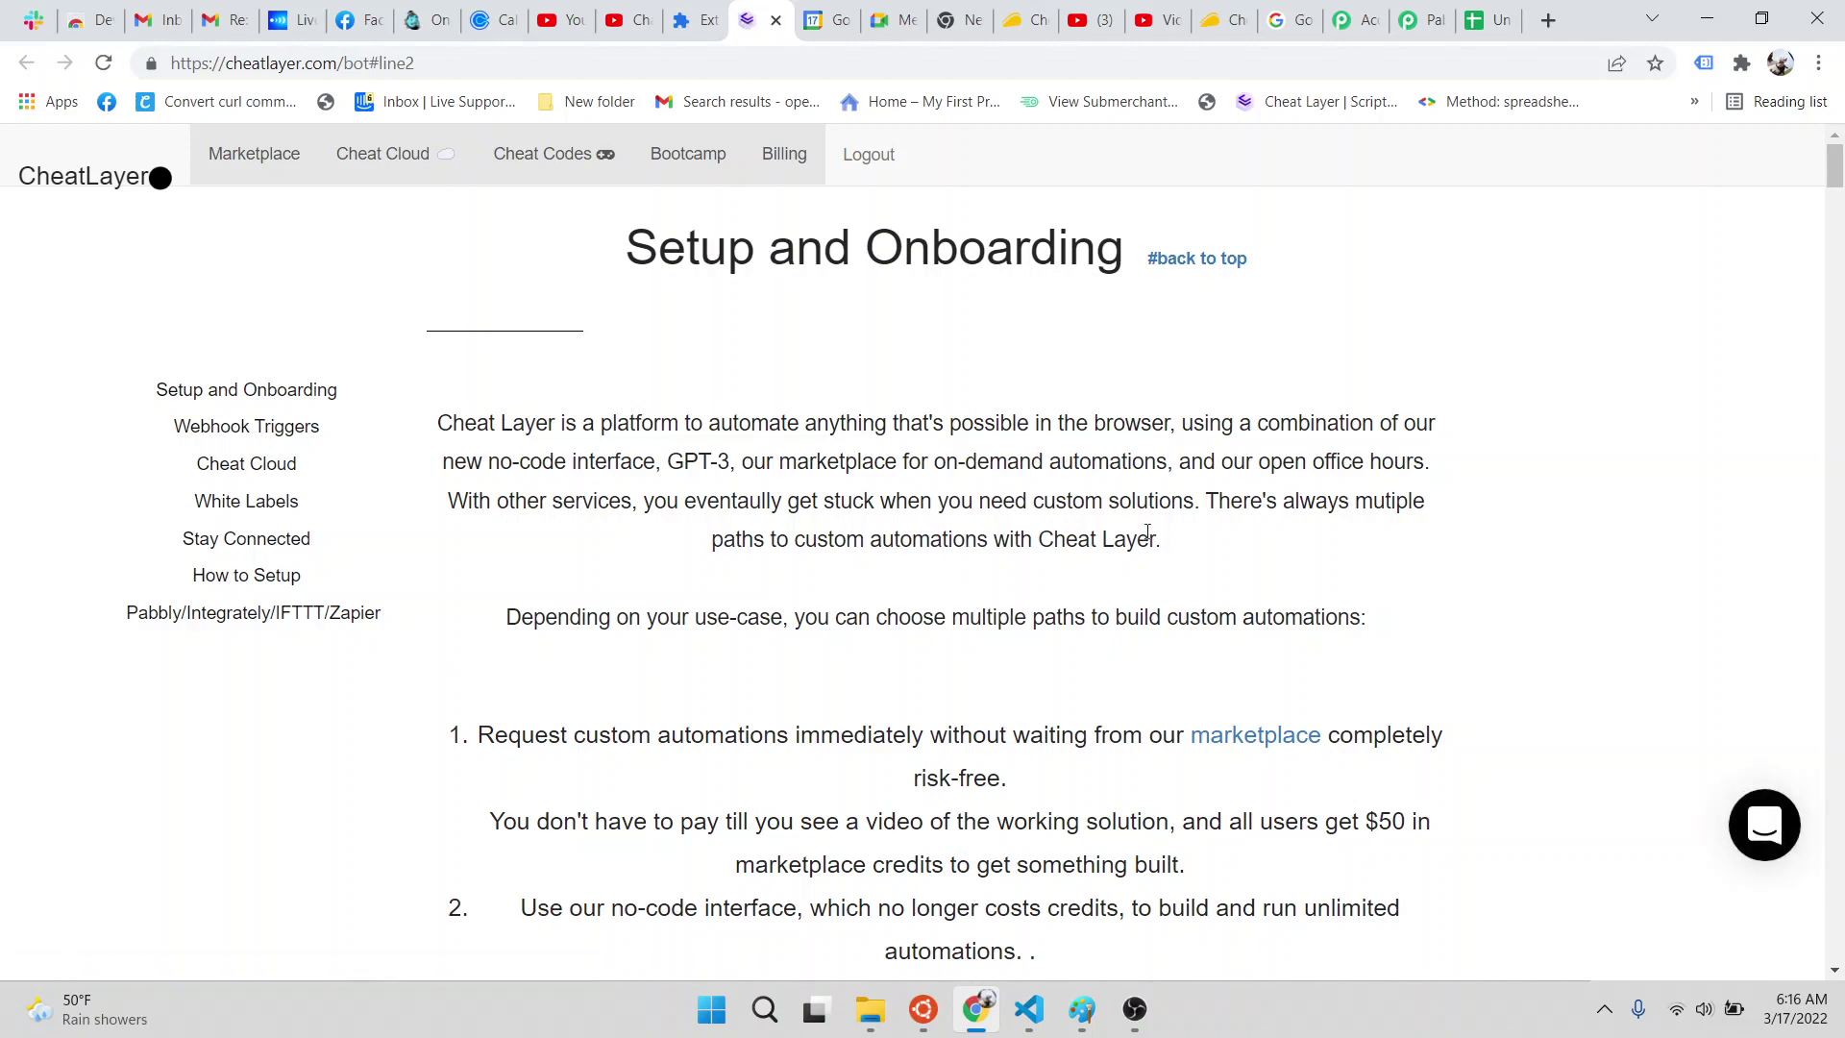
mouse_move(927, 415)
left_click(943, 384)
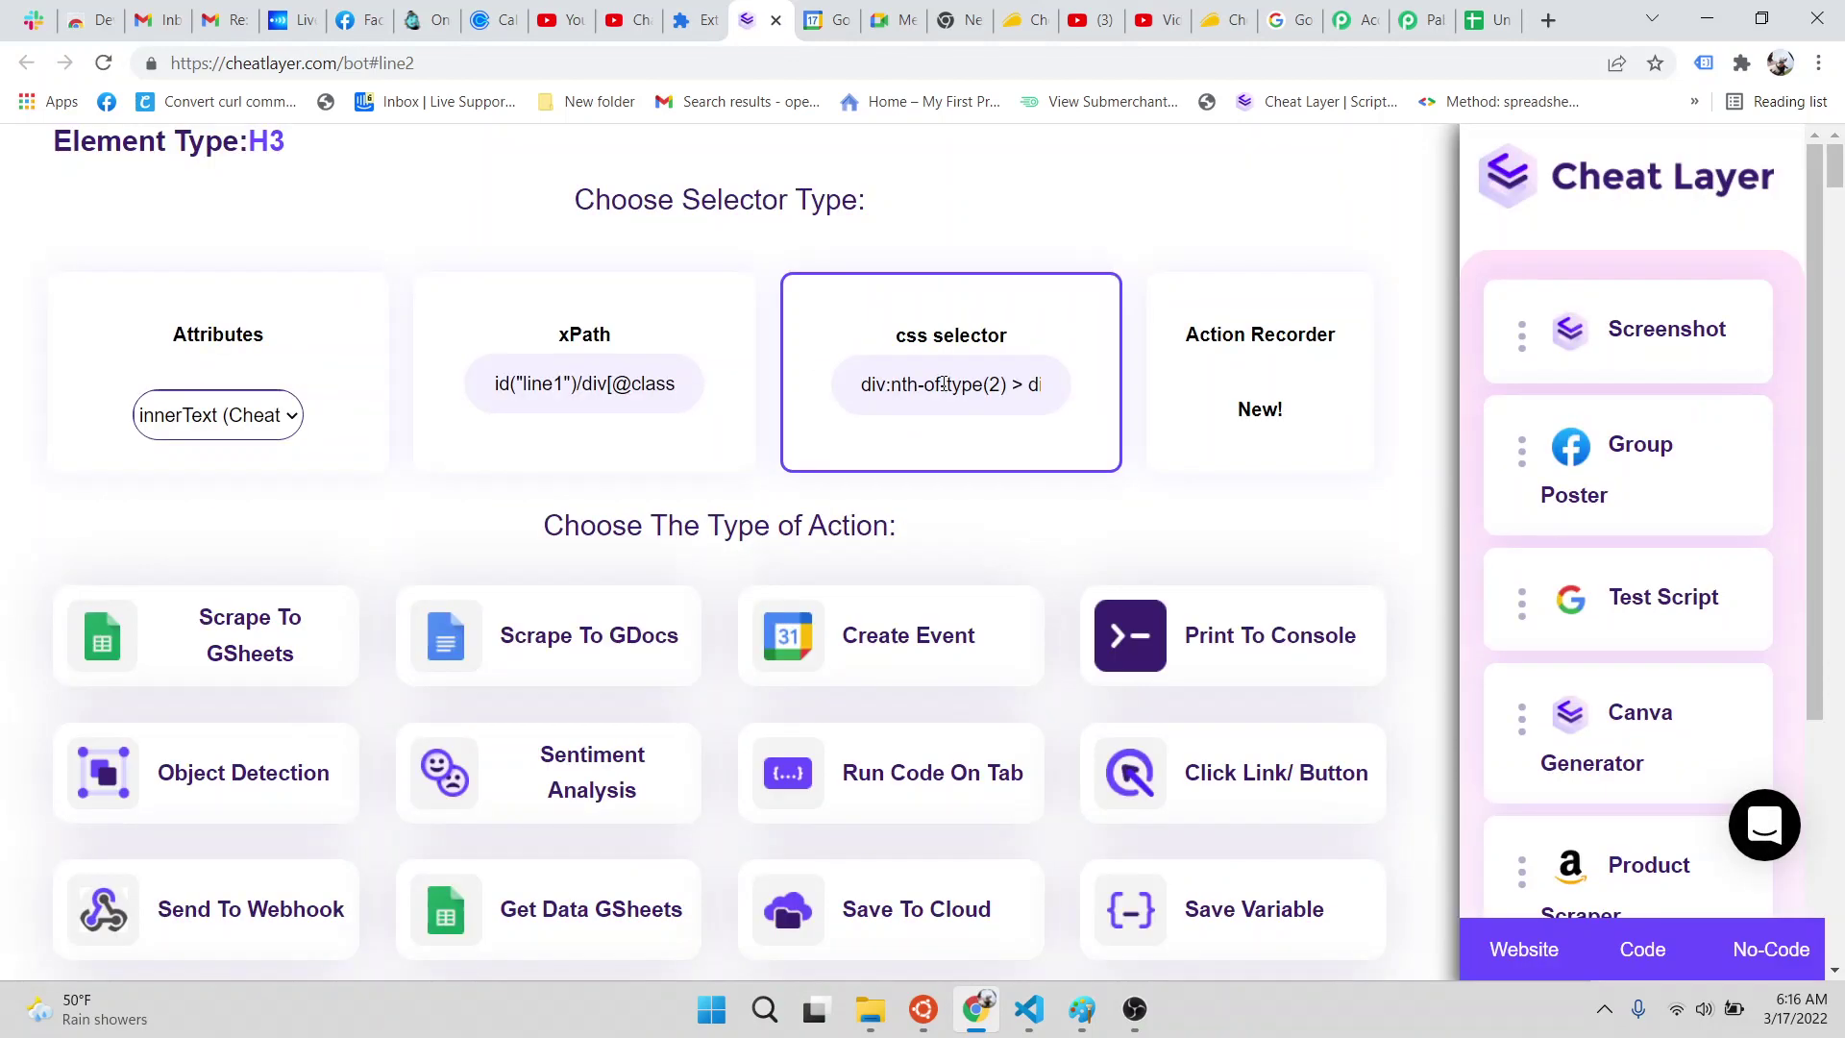
left_click(252, 623)
left_click(1137, 247)
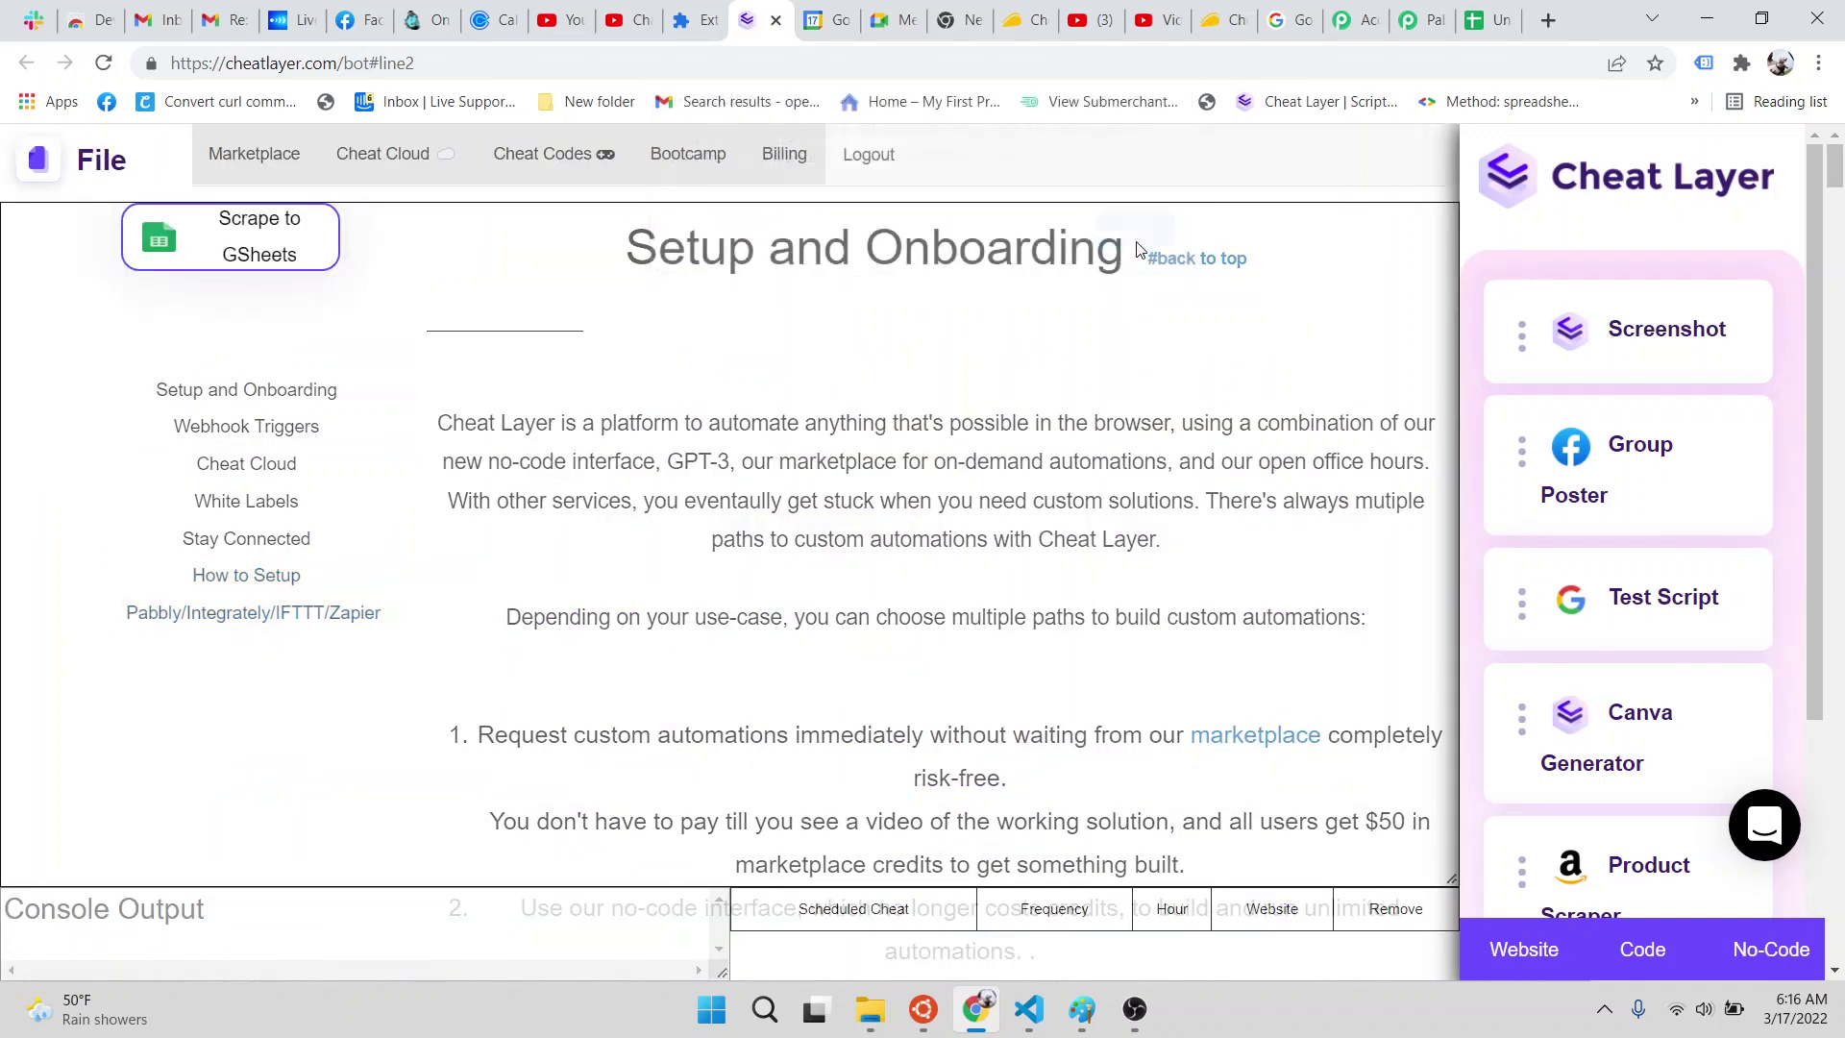
left_click_drag(203, 211, 486, 392)
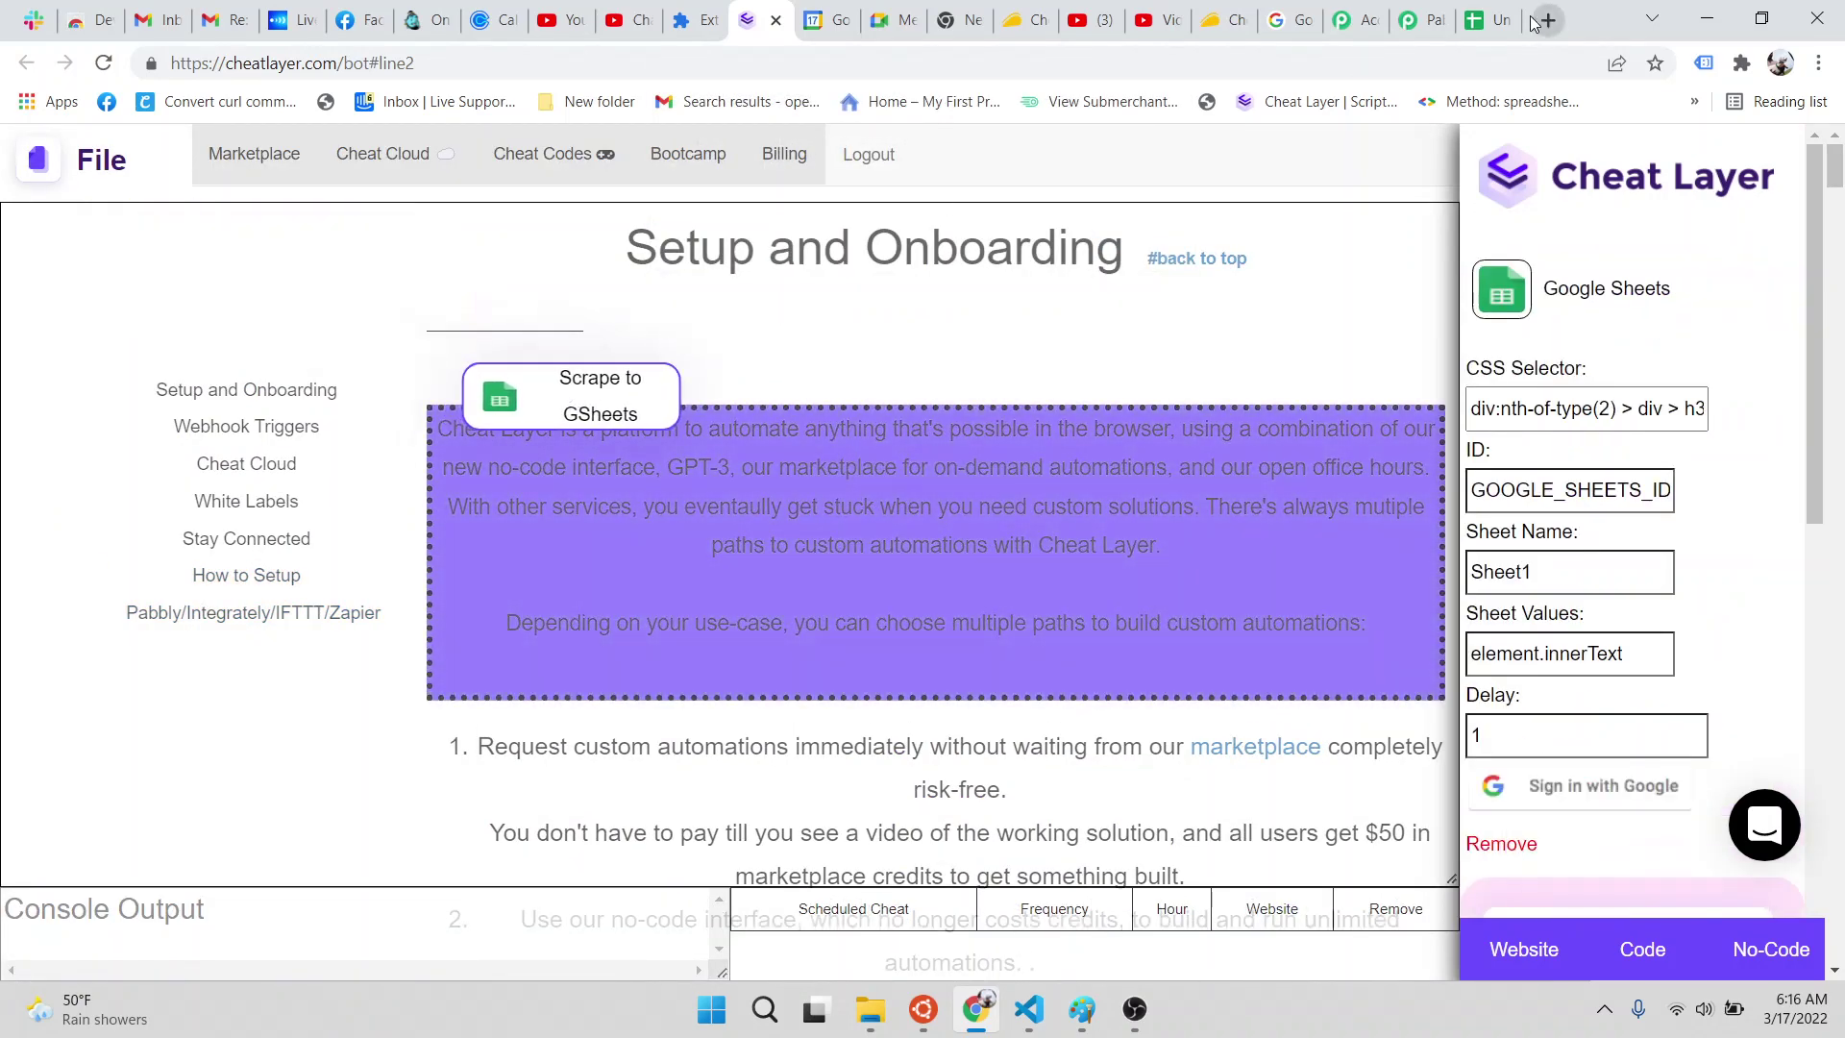
Use the spreadsheet URL as the scrape step's ID, run it, and check row 1 of Sheet1.
left_click(1470, 13)
left_click(968, 71)
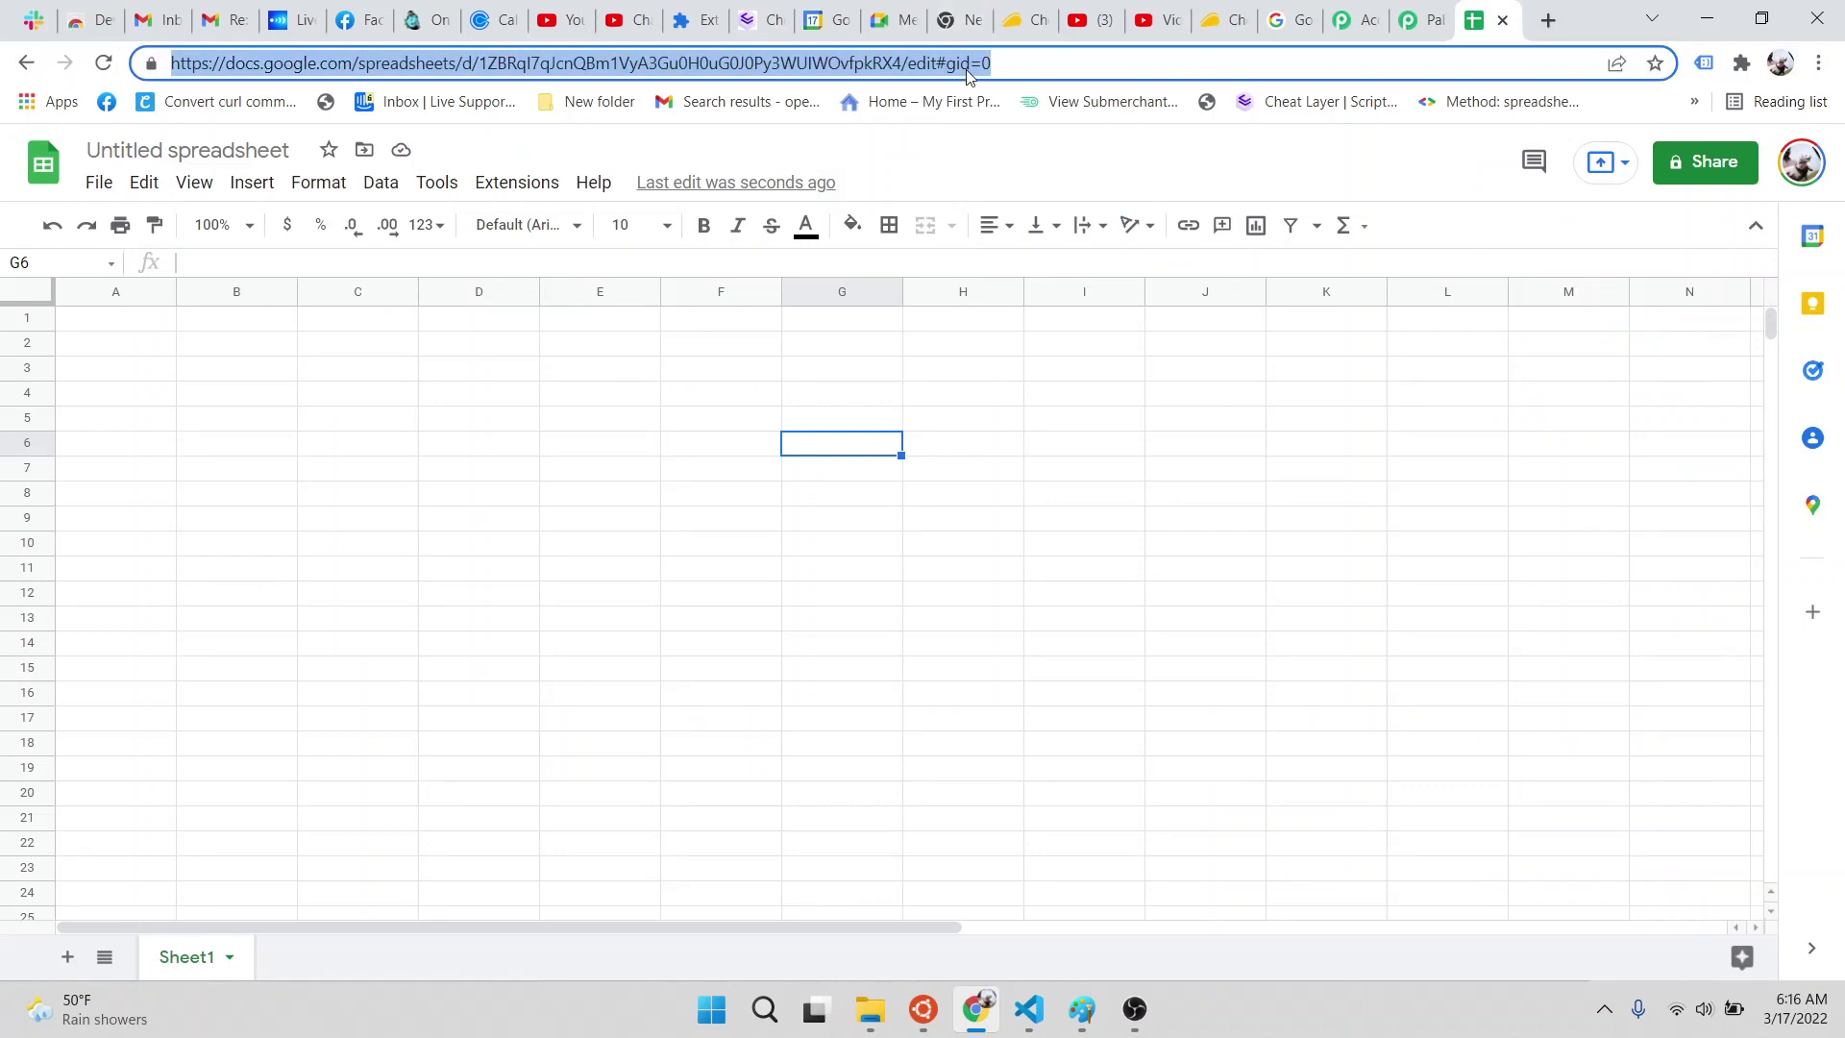
left_click(764, 20)
double_click(1554, 492)
type("a")
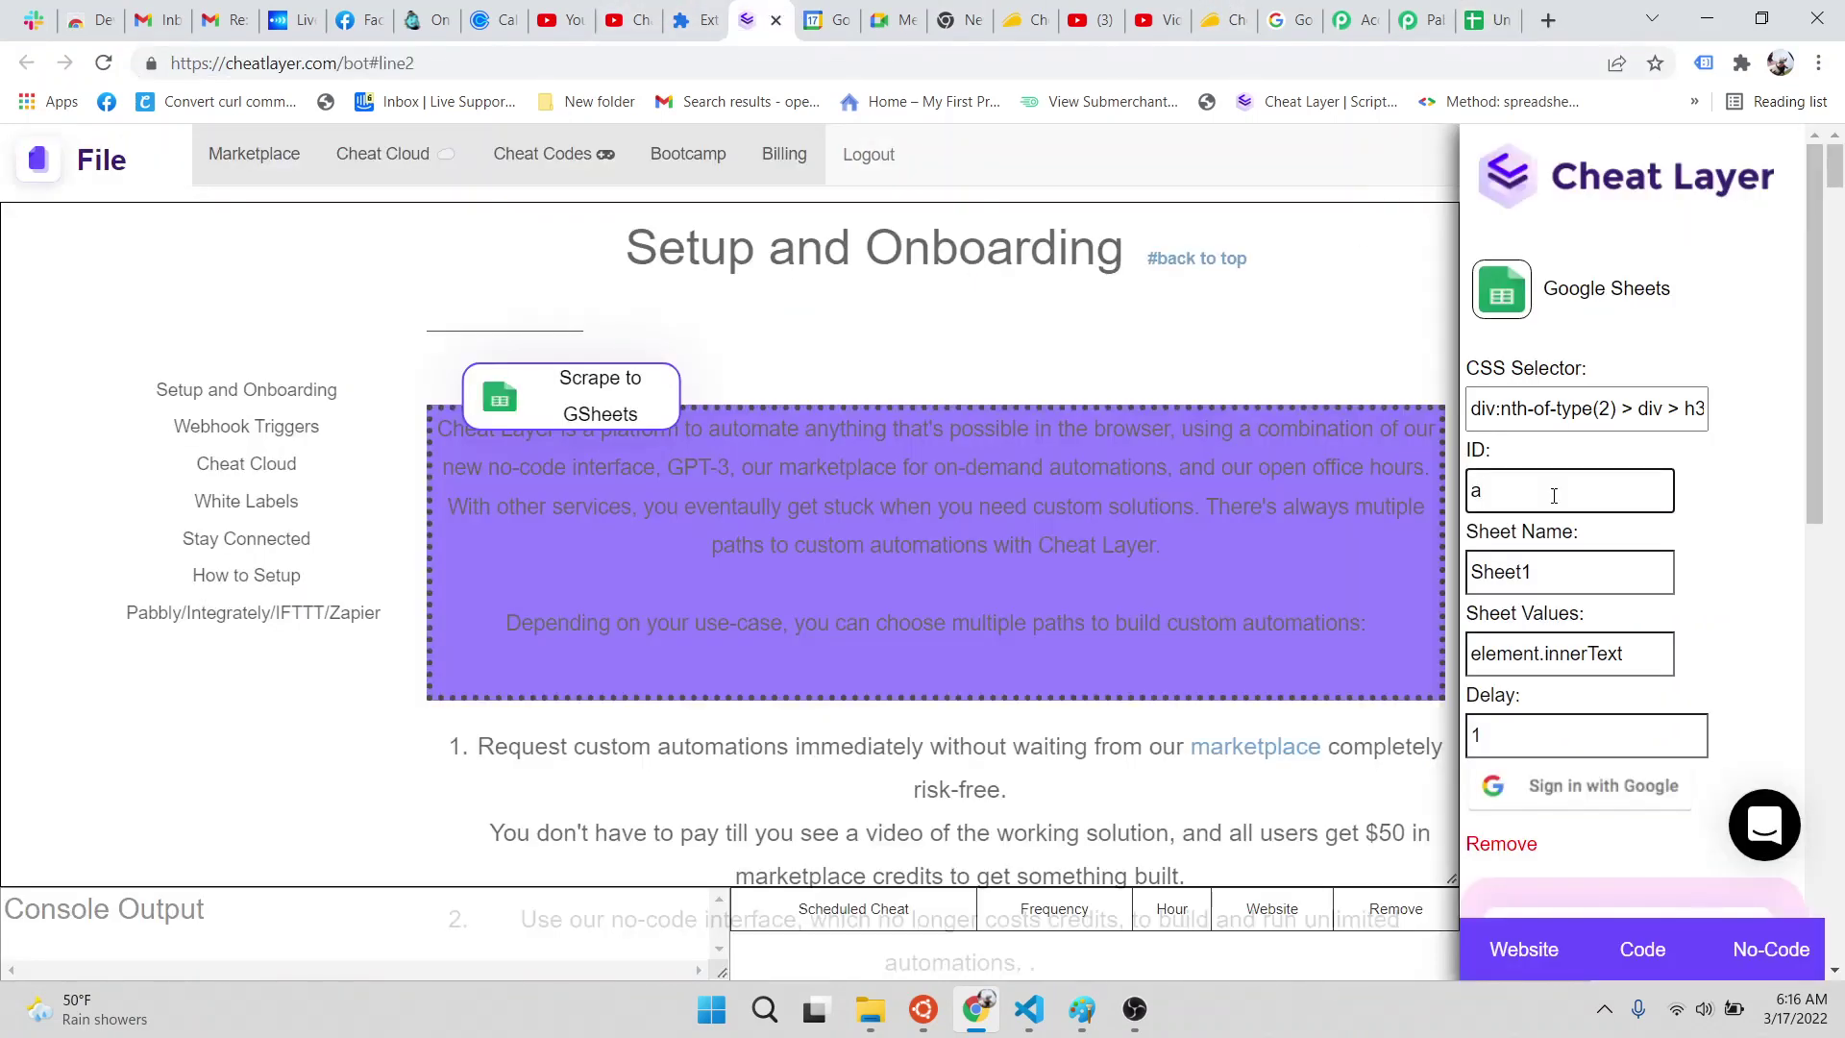
key("ctrl+v")
left_click(1144, 538)
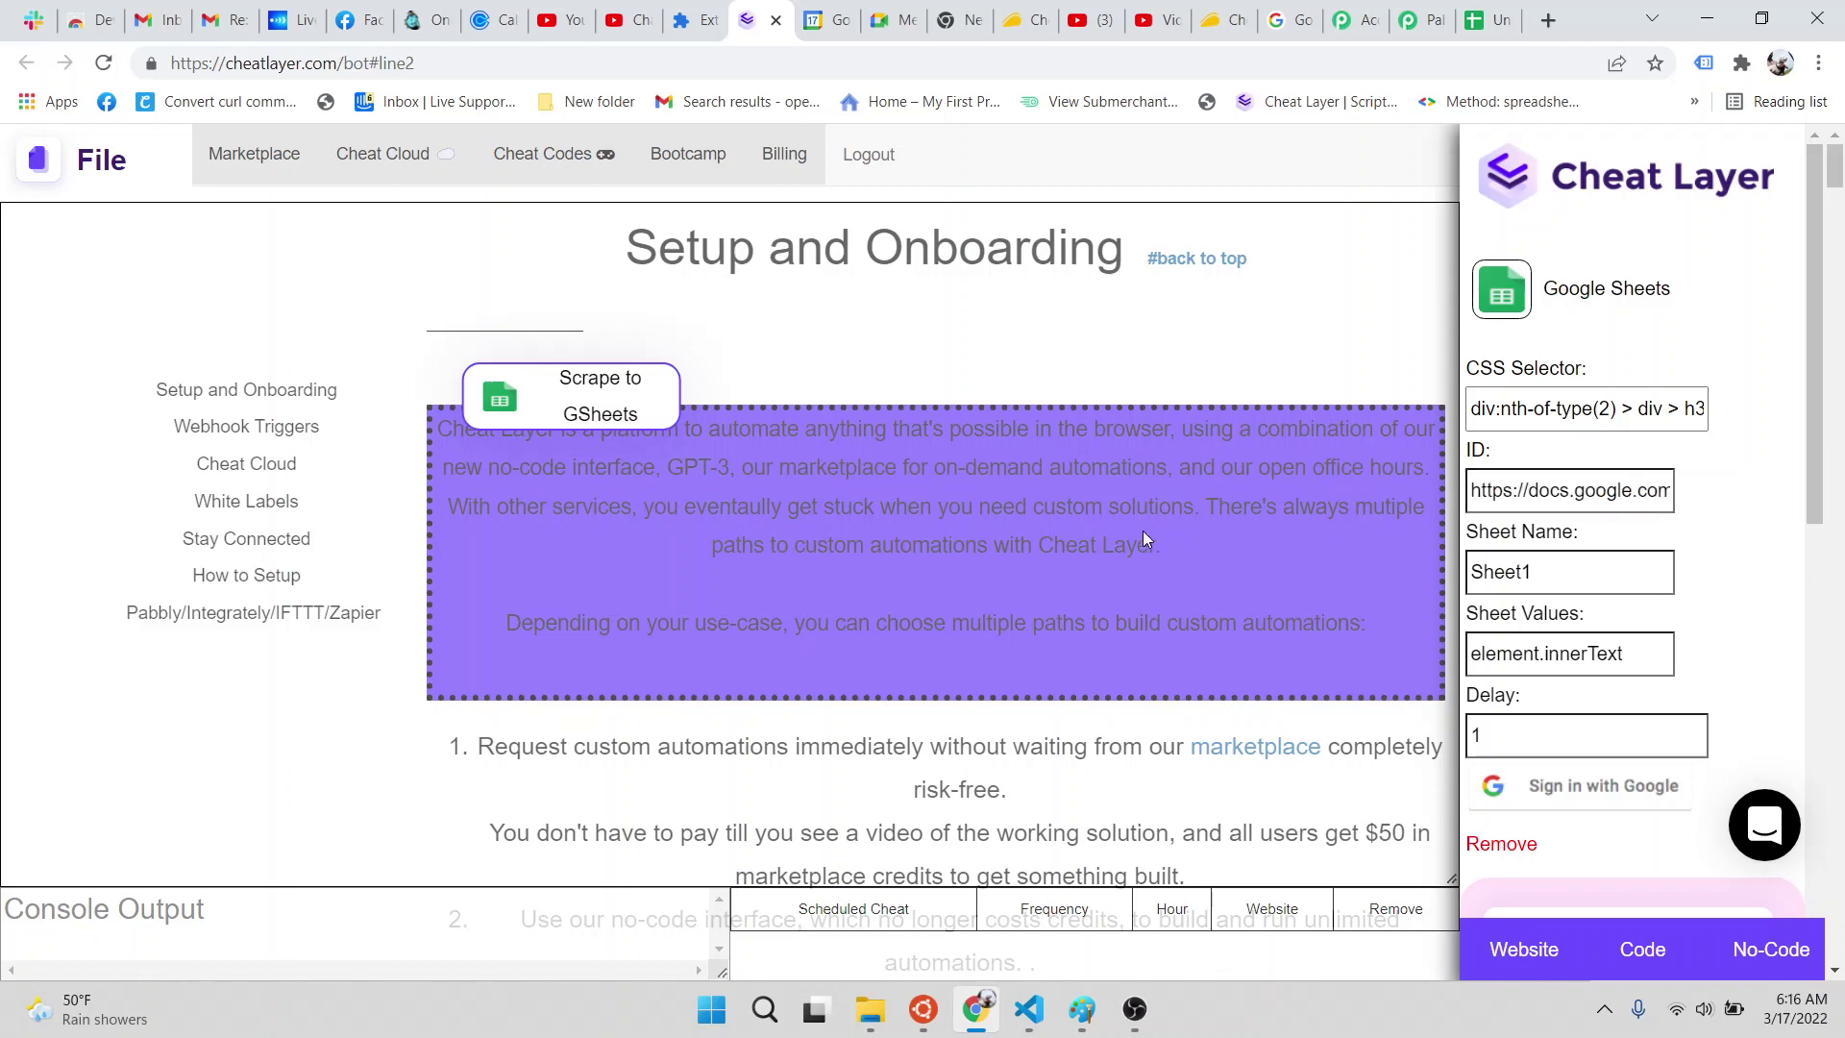
left_click(1492, 10)
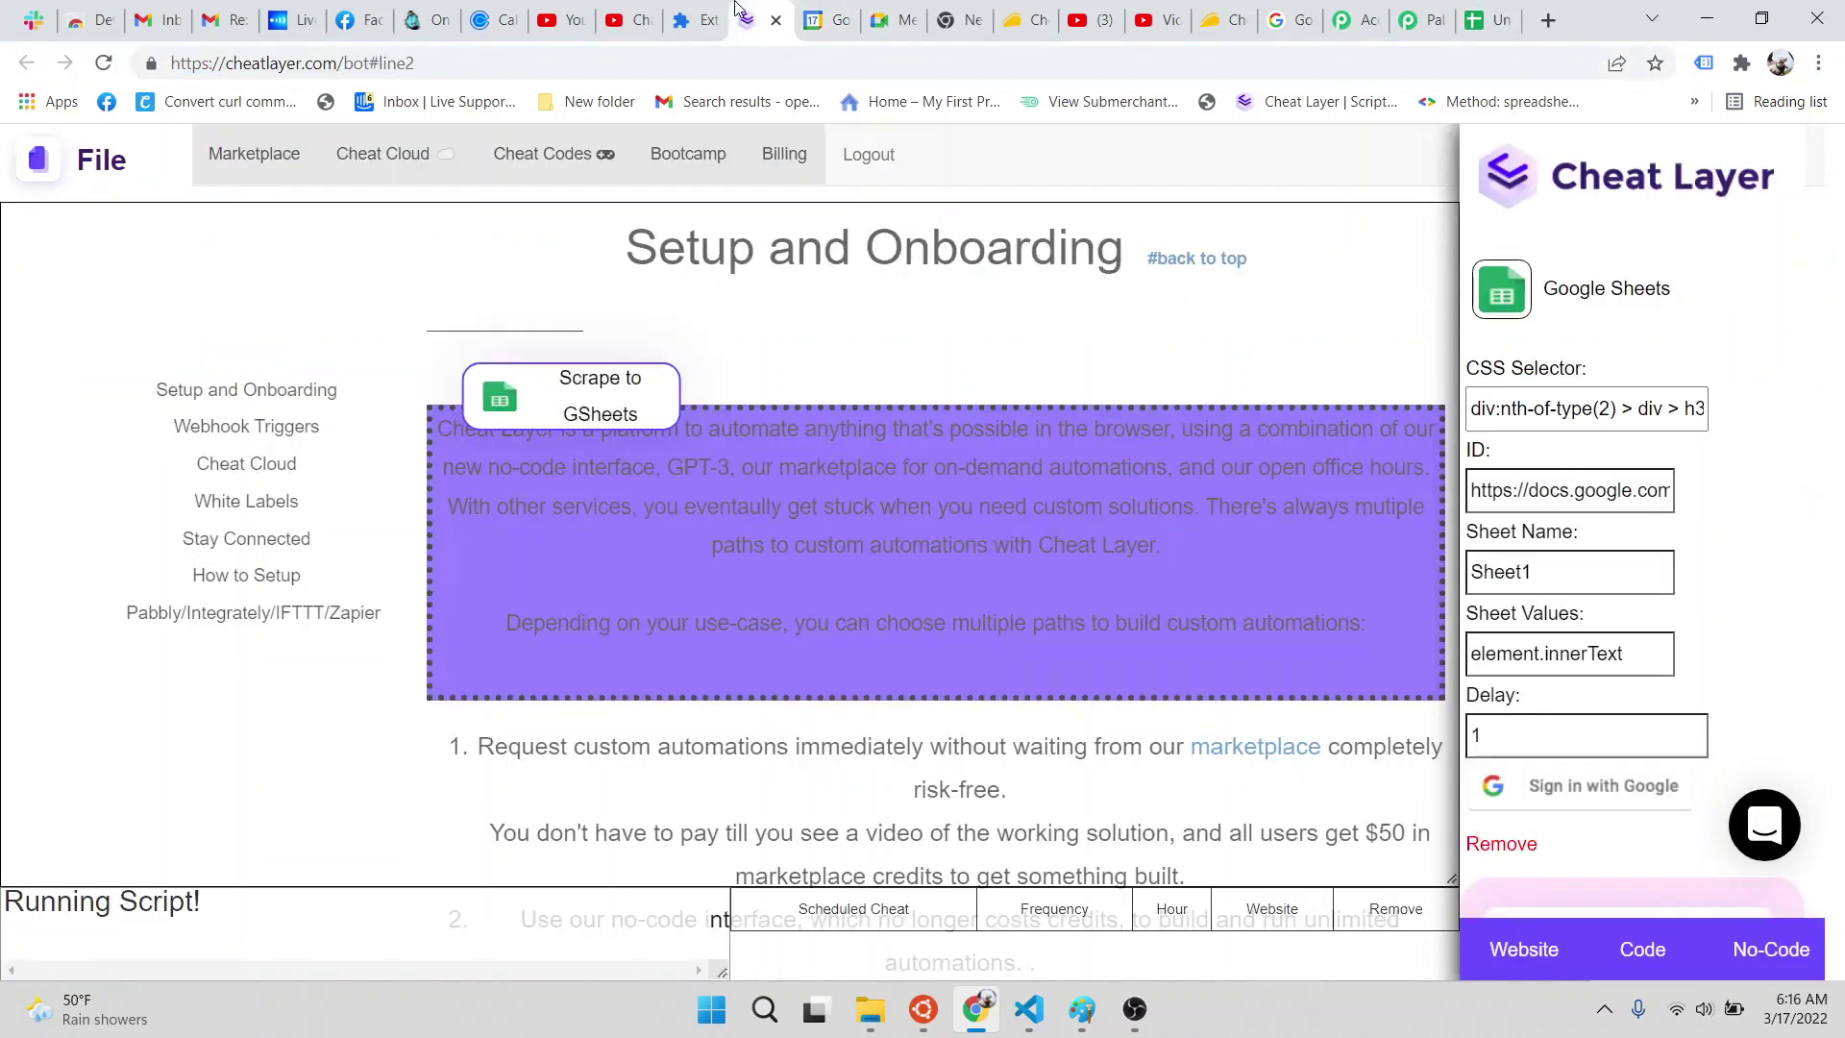
Back in Cheat Layer, drag the Scrape to GSheets block onto the centre of the purple intro paragraph.
left_click(764, 20)
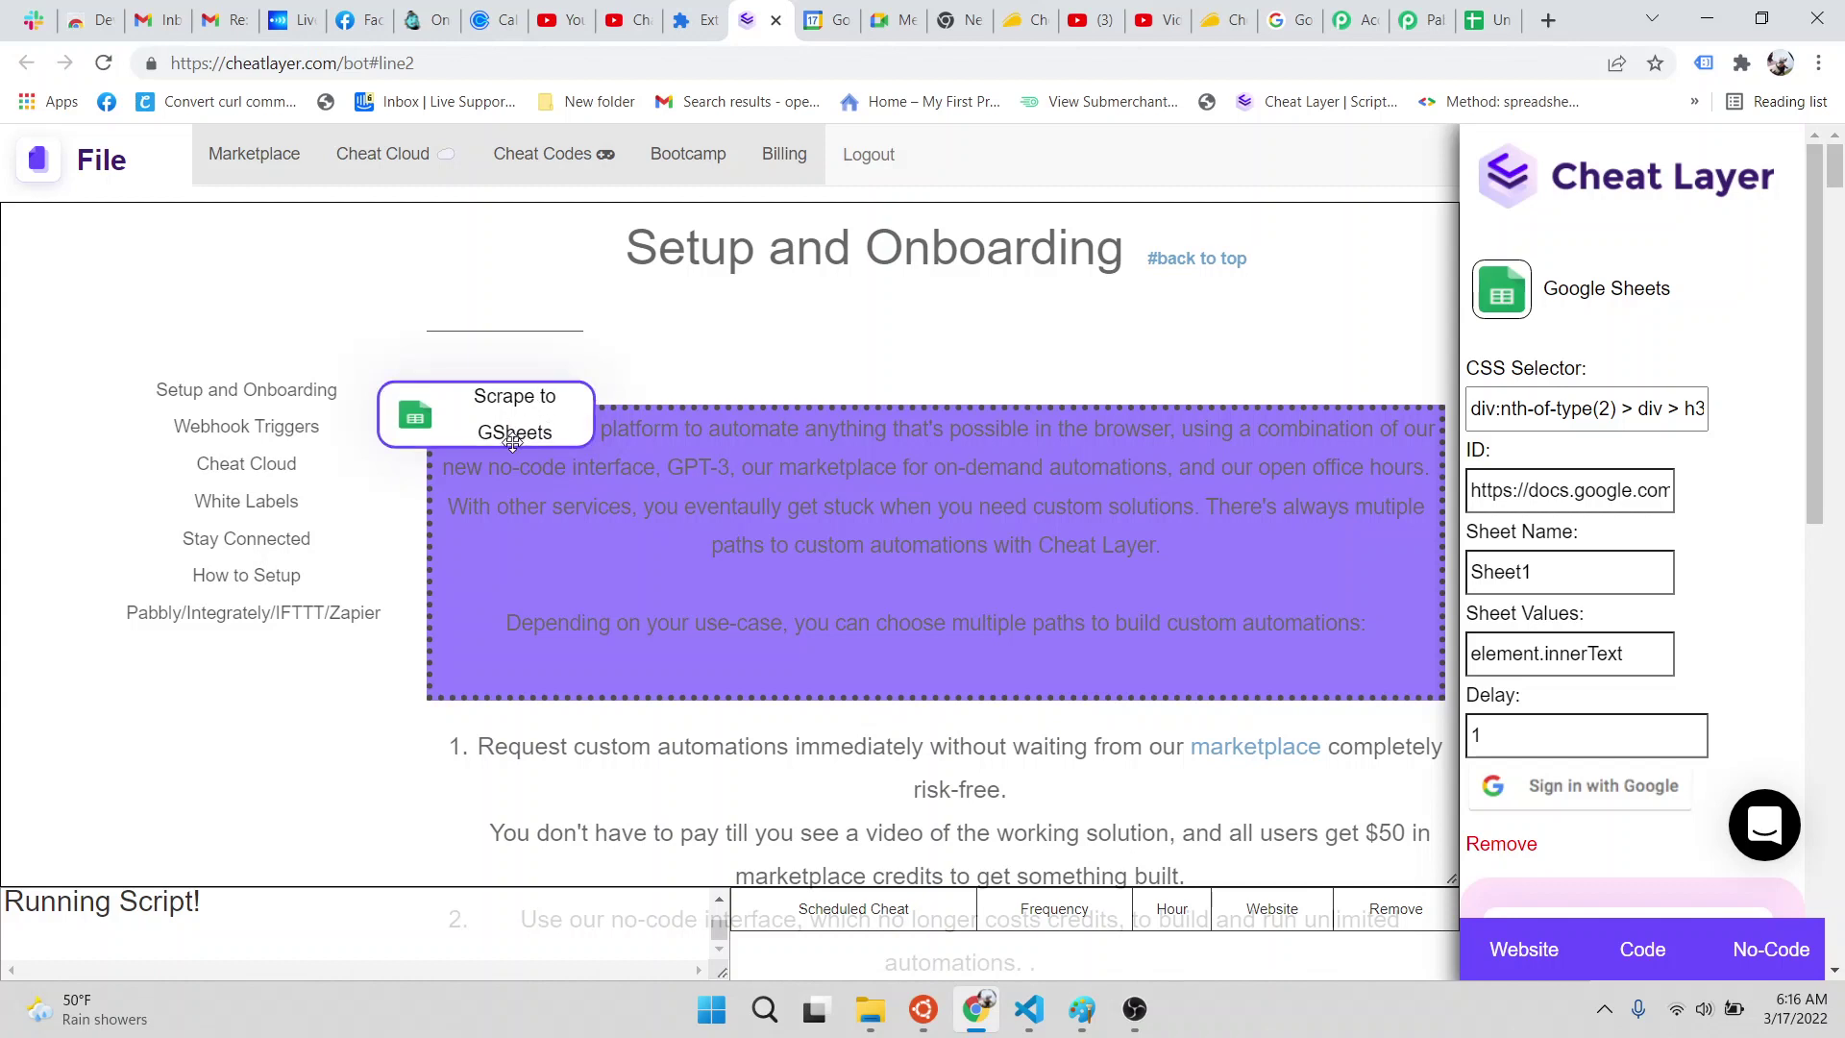
left_click_drag(507, 396, 733, 506)
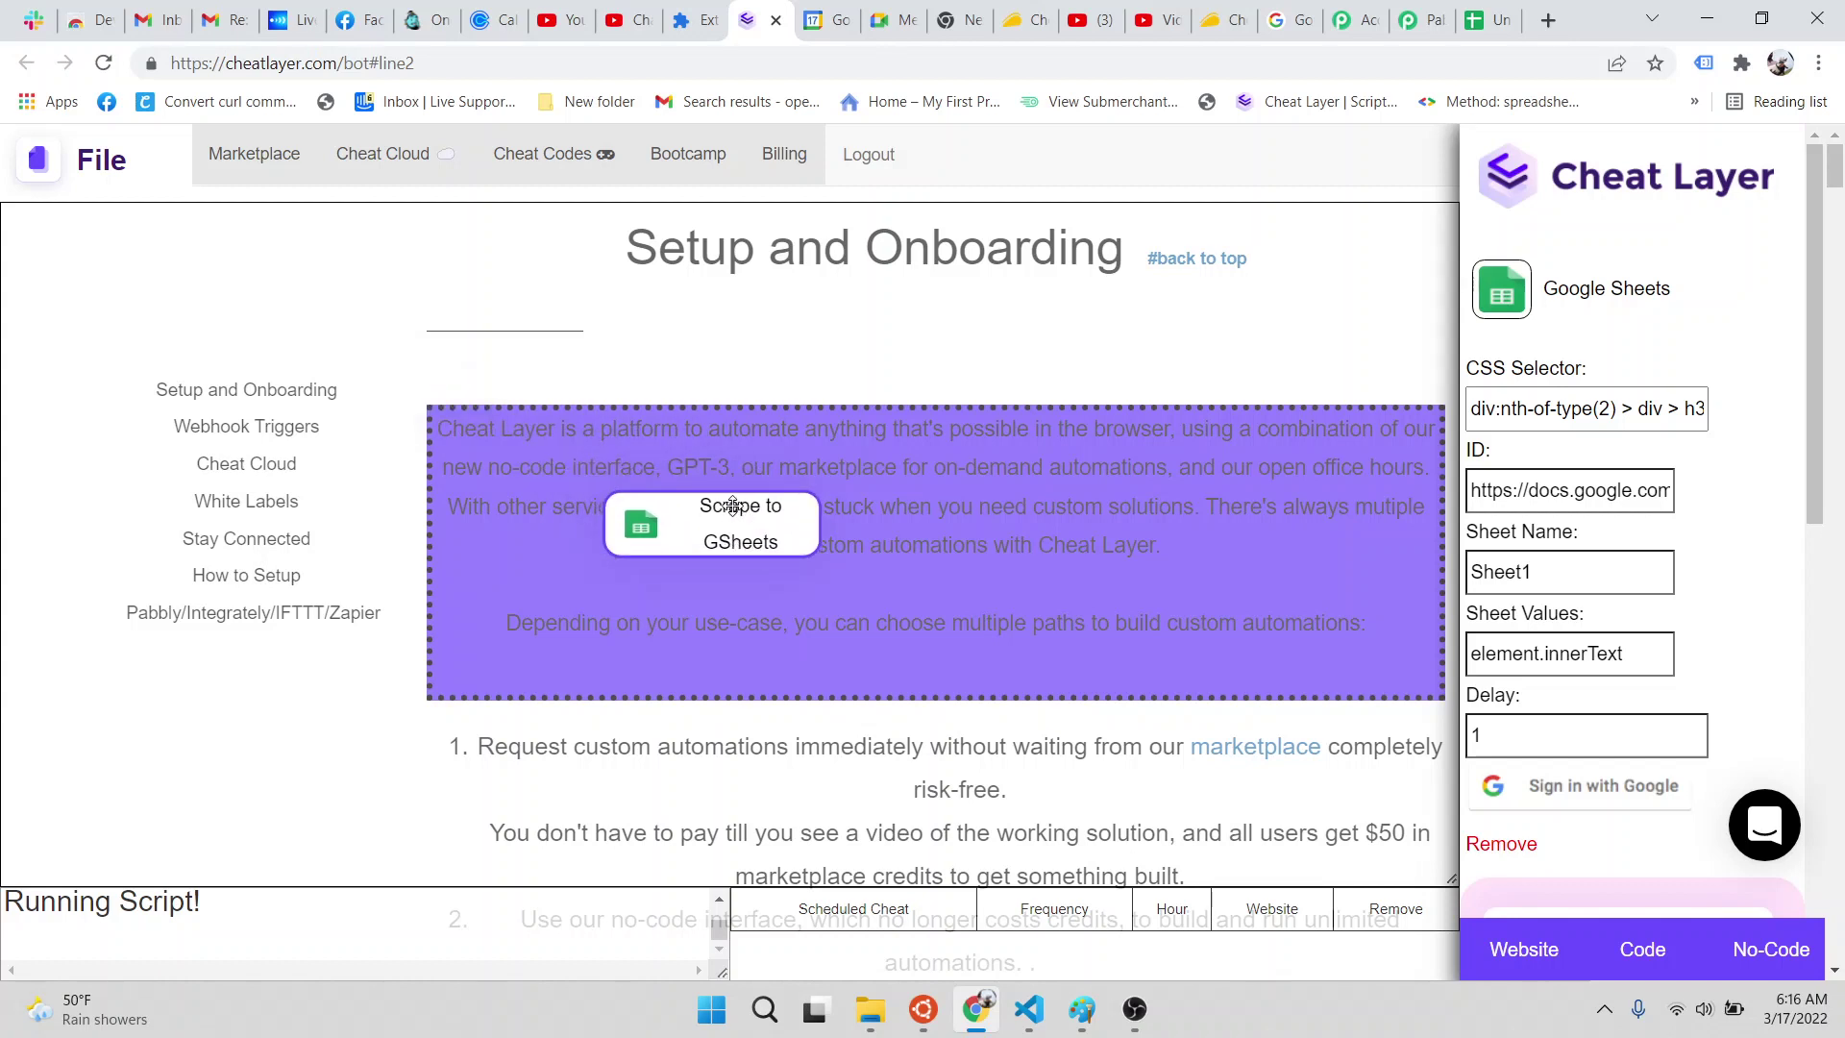